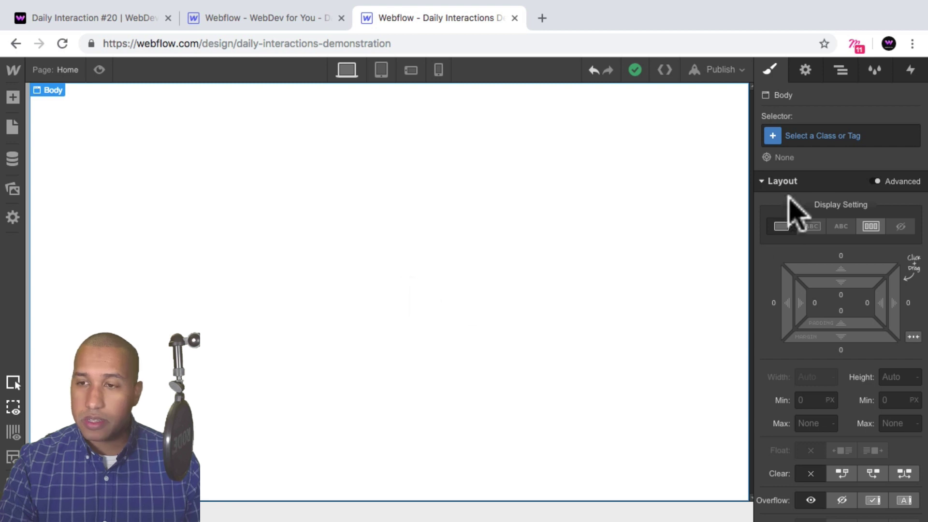
# Step: Create the class d-20-body on the page's Body element
pyautogui.click(816, 135)
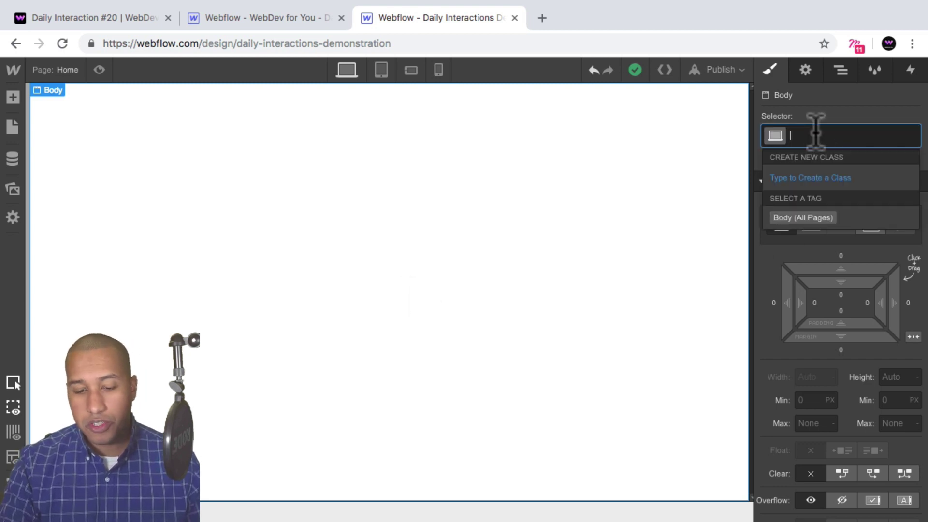
pyautogui.write('d-')
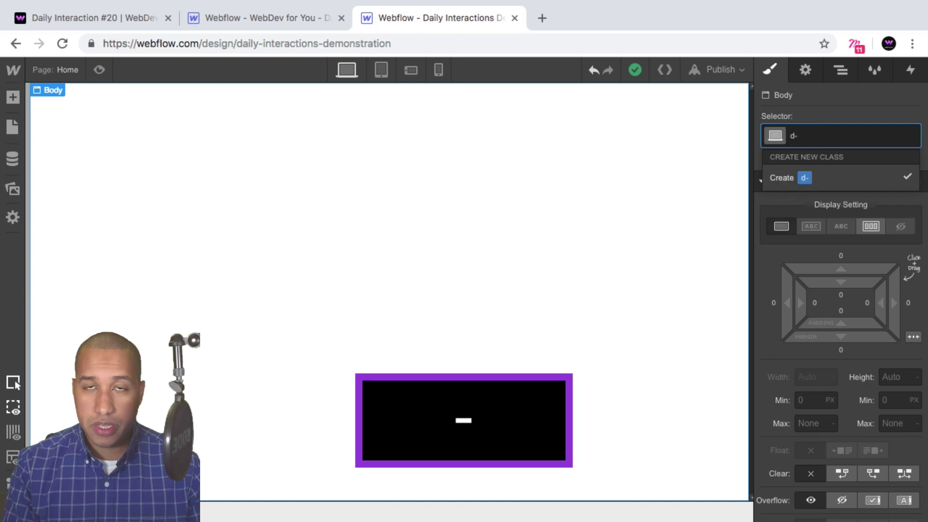
pyautogui.write('20')
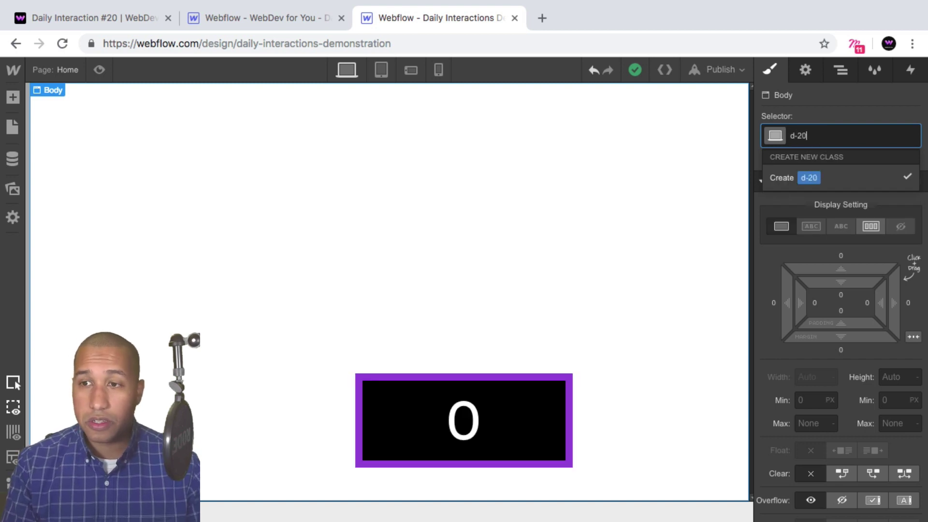
pyautogui.write('-')
pyautogui.write('body')
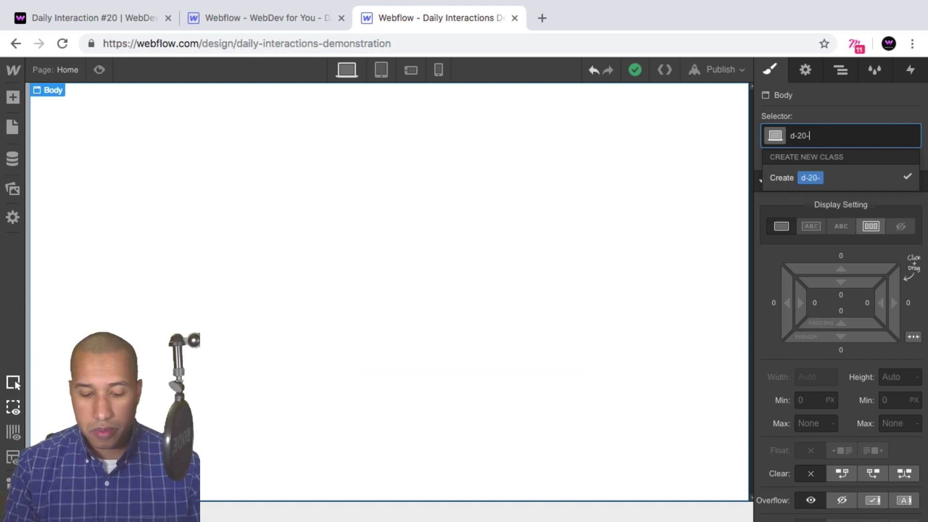
pyautogui.press('Return')
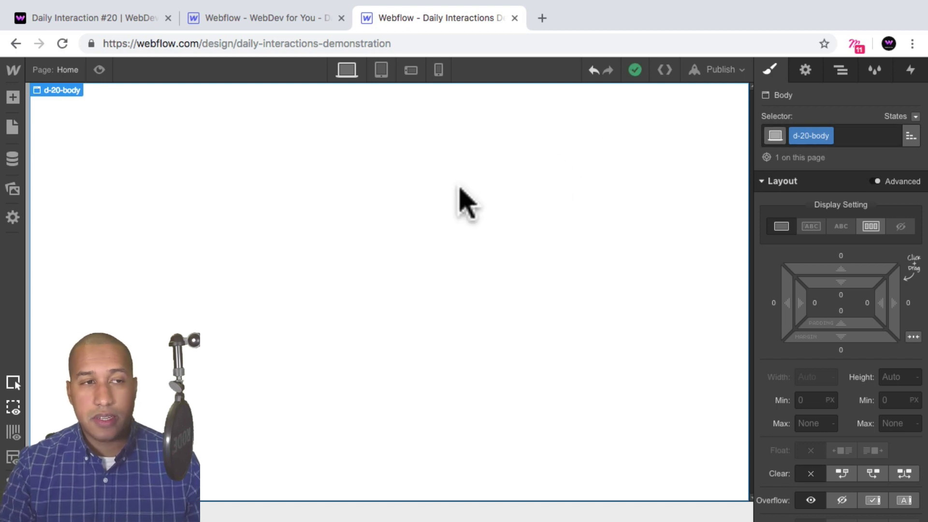
# Step: Add a Section to the body and give it the new class d-20-section
pyautogui.click(7, 93)
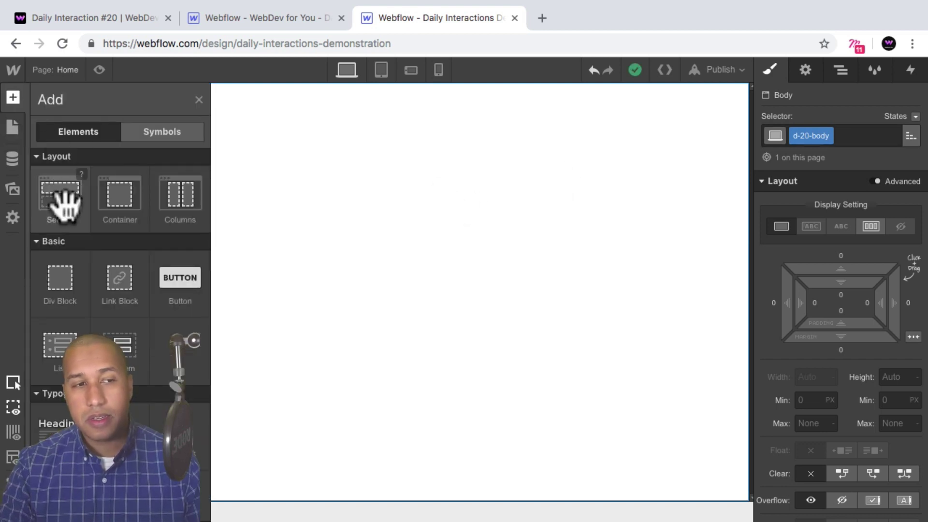
pyautogui.moveTo(63, 201); pyautogui.dragTo(590, 279)
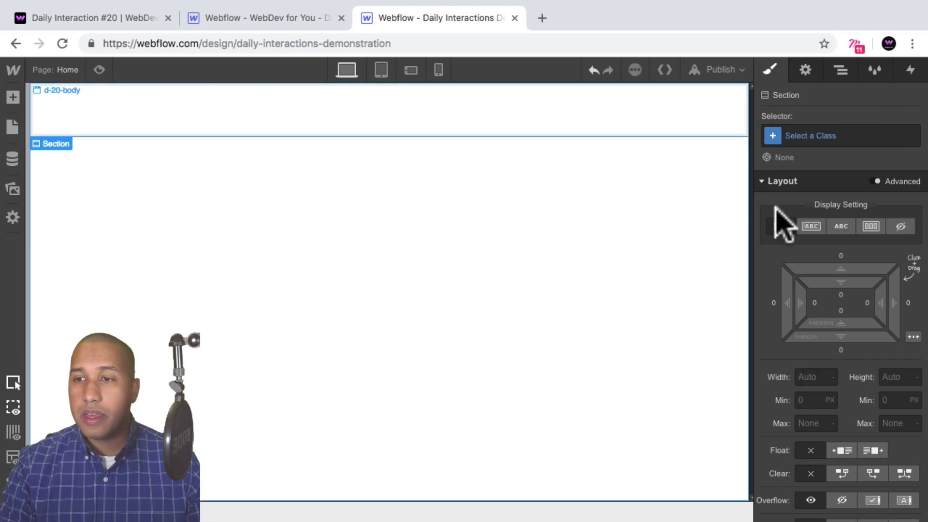
pyautogui.click(826, 137)
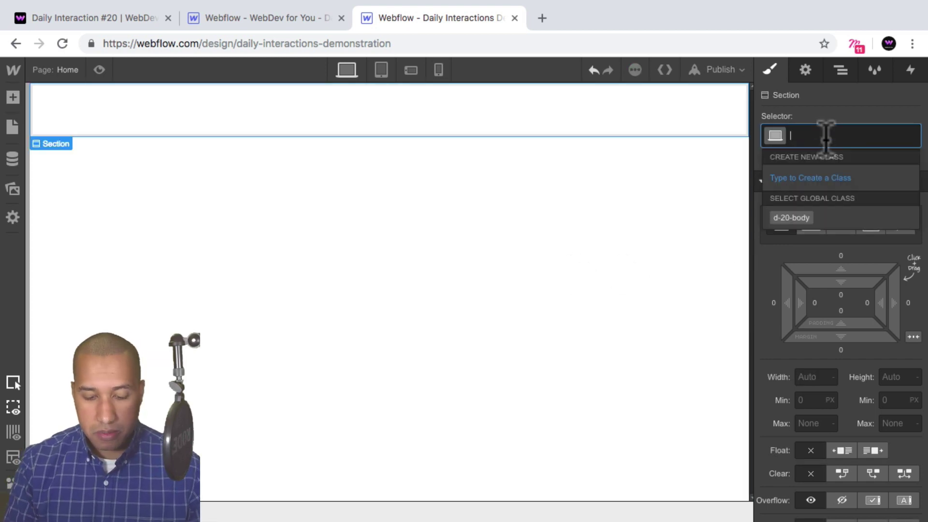
pyautogui.write('d-20-sec')
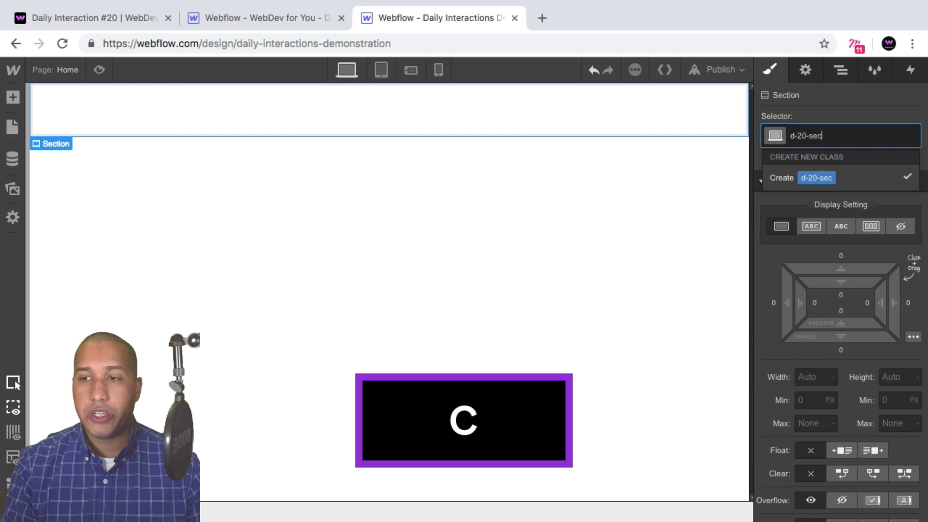
pyautogui.write('tion')
pyautogui.press('Return')
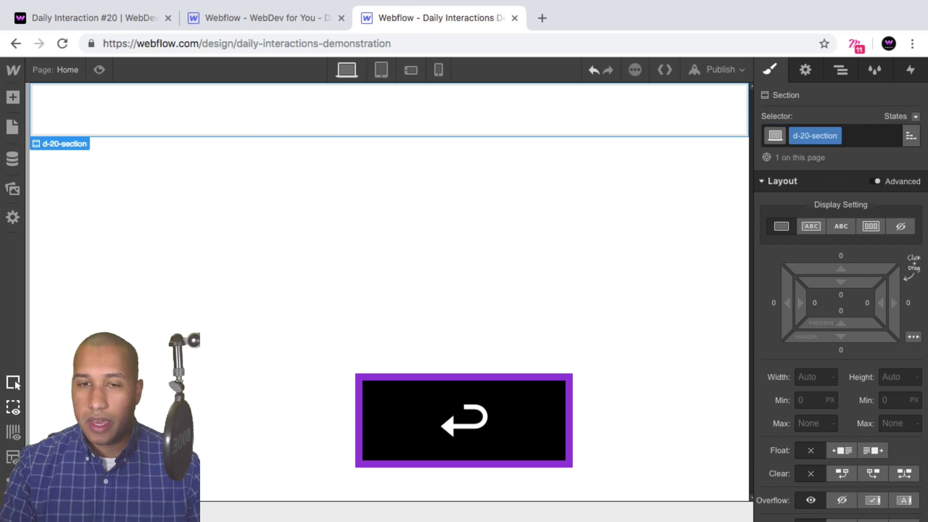
# Step: Set the height of d-20-section to 100 VH
pyautogui.click(901, 377)
pyautogui.write('100vh')
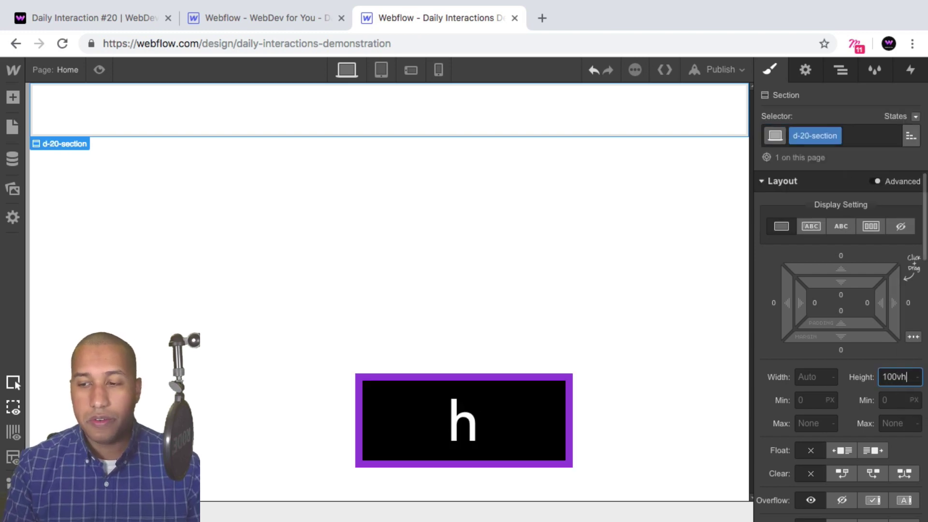
pyautogui.press('Return')
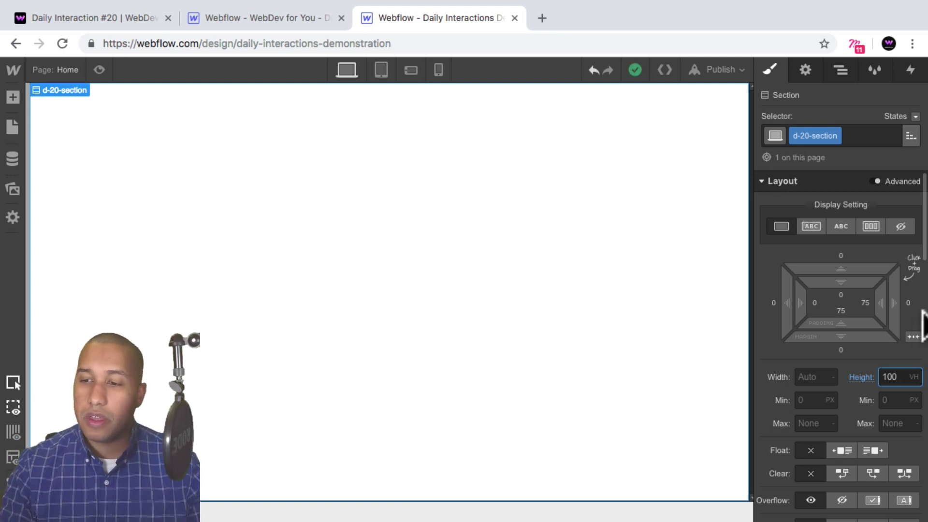
# Step: Set the background color of d-20-section to black
pyautogui.scroll(-7, 894, 341)
pyautogui.scroll(-5, 875, 343)
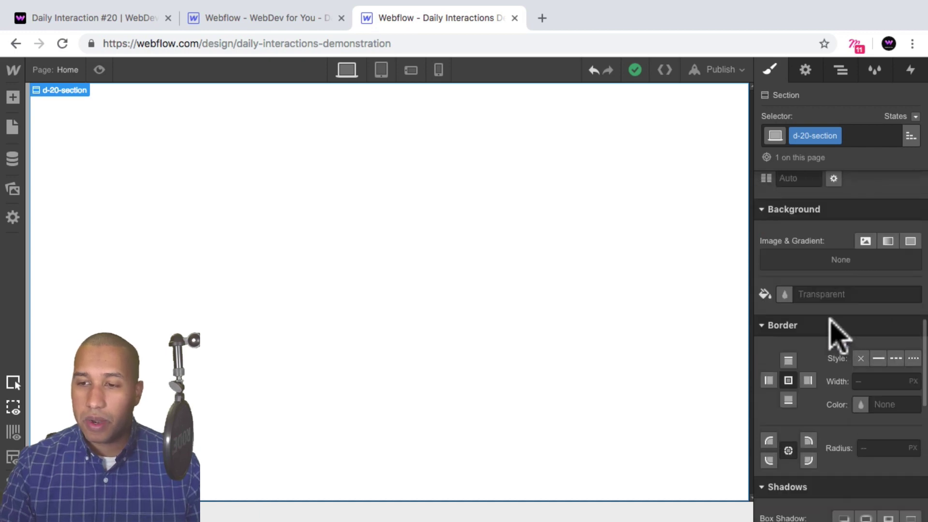
pyautogui.click(784, 312)
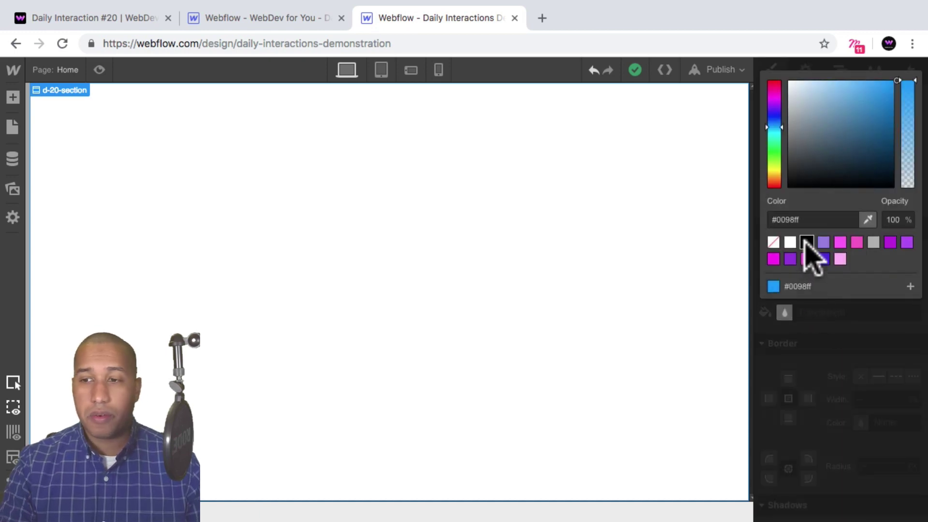
pyautogui.click(806, 243)
pyautogui.click(870, 342)
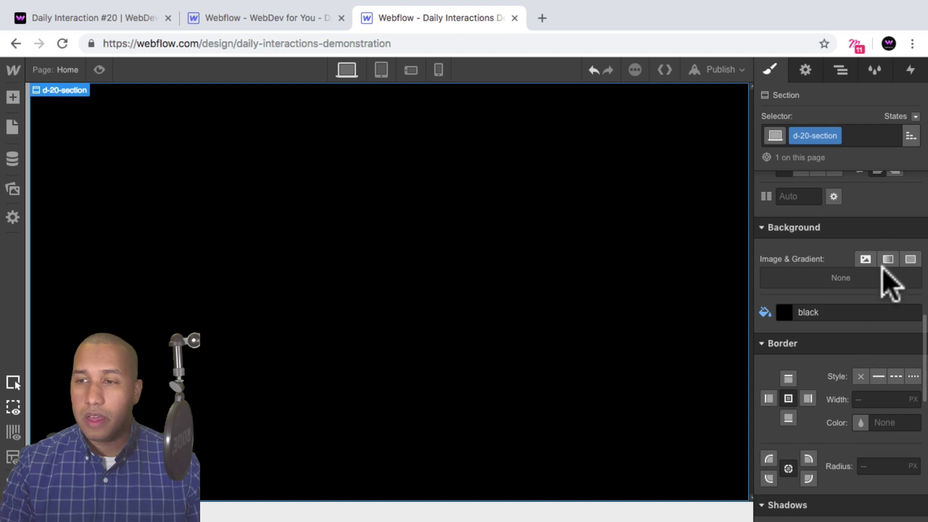
# Step: Make d-20-section a horizontal flex layout with its children justified and aligned to the center
pyautogui.scroll(8, 886, 279)
pyautogui.scroll(2, 881, 269)
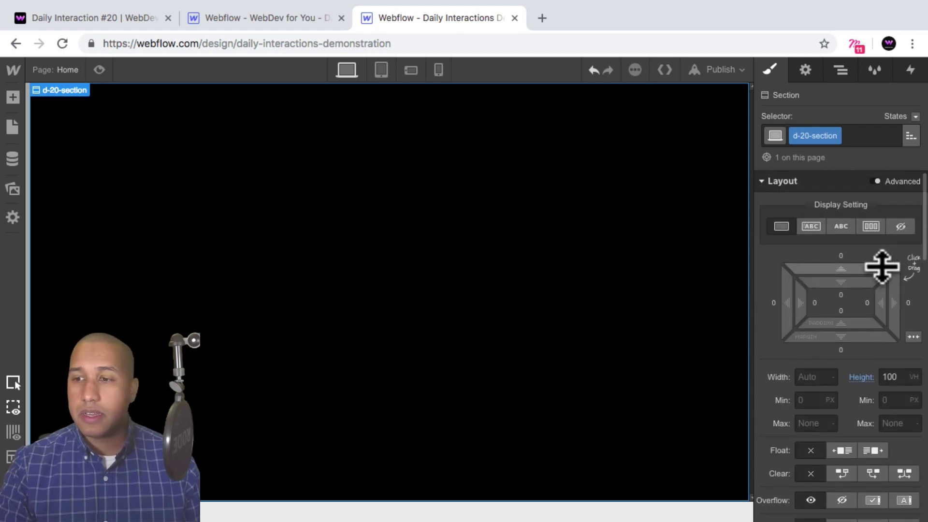
pyautogui.click(871, 226)
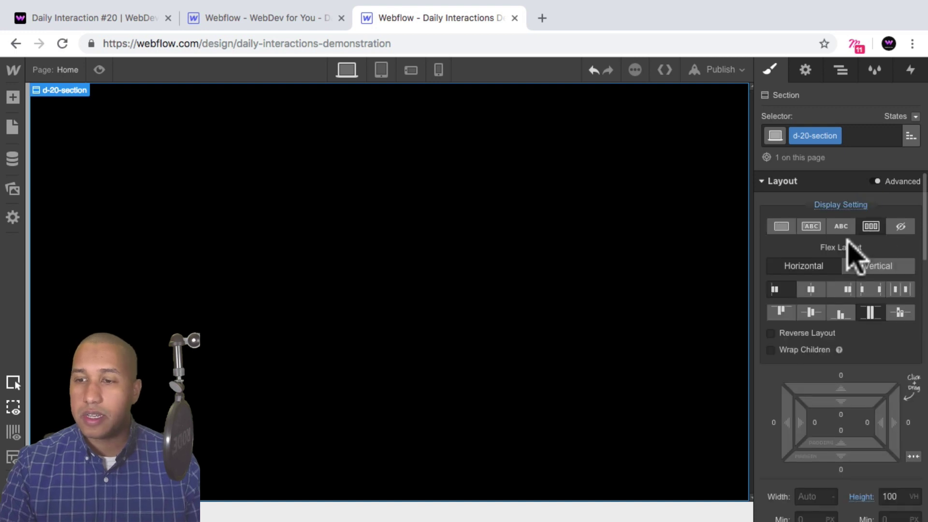
pyautogui.click(808, 290)
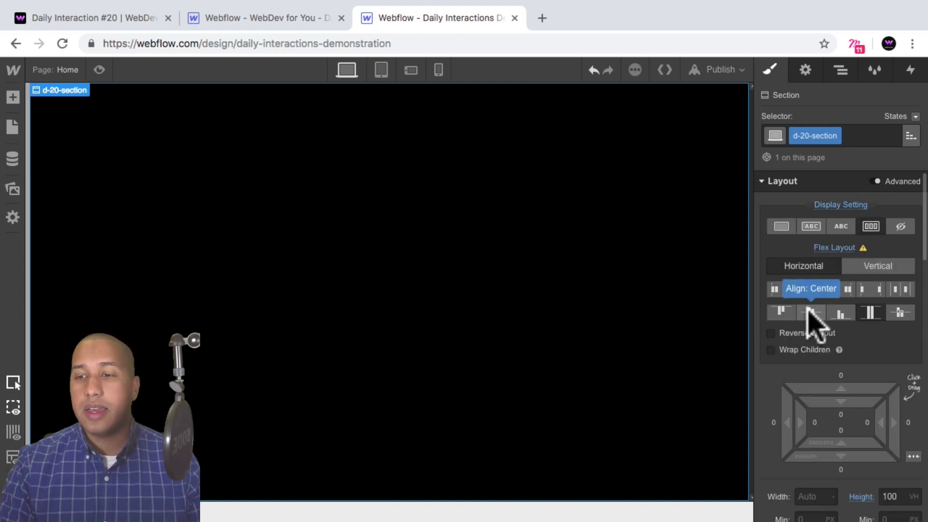
pyautogui.click(809, 311)
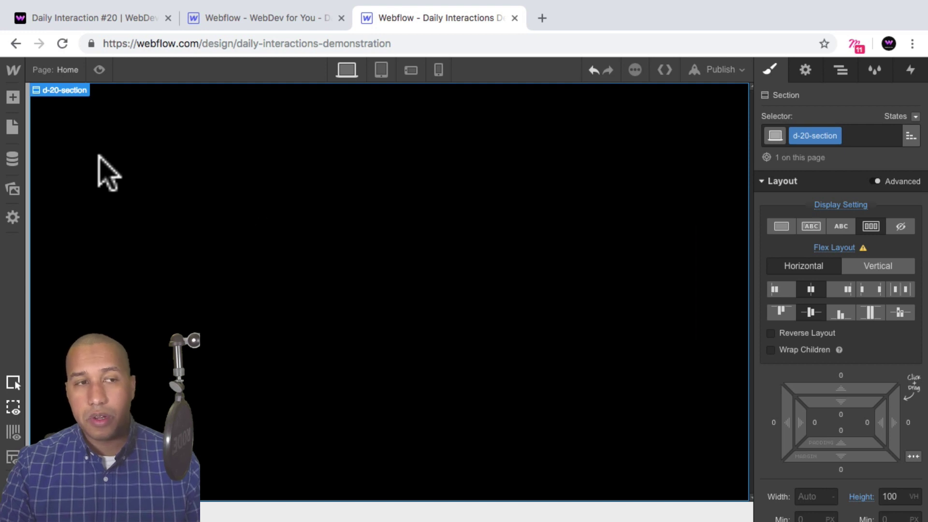
# Step: Add a Div Block inside the section and give it the new class d-20-button-wrapper
pyautogui.click(12, 97)
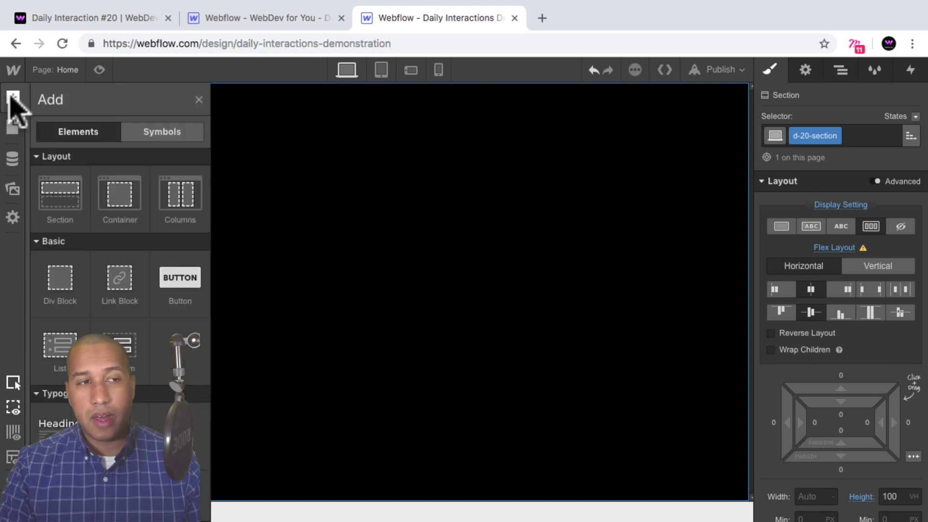
pyautogui.click(61, 283)
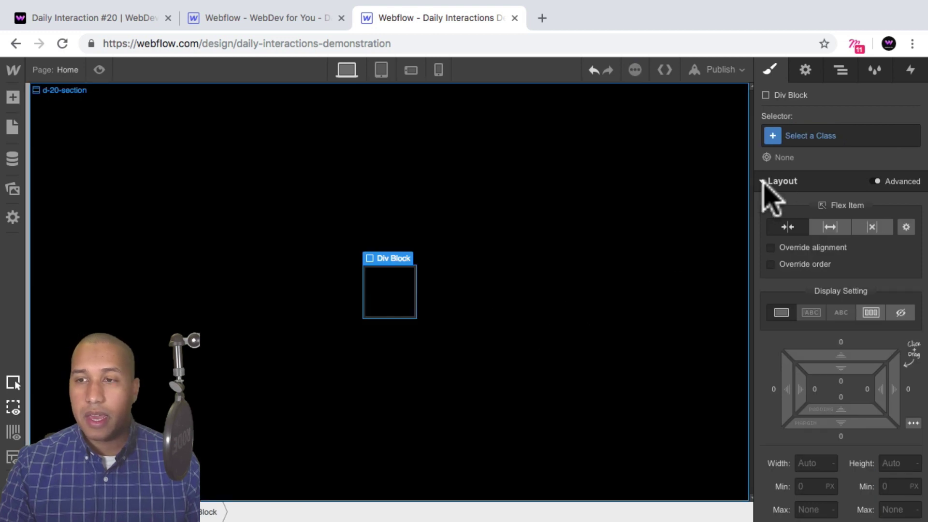
pyautogui.click(800, 137)
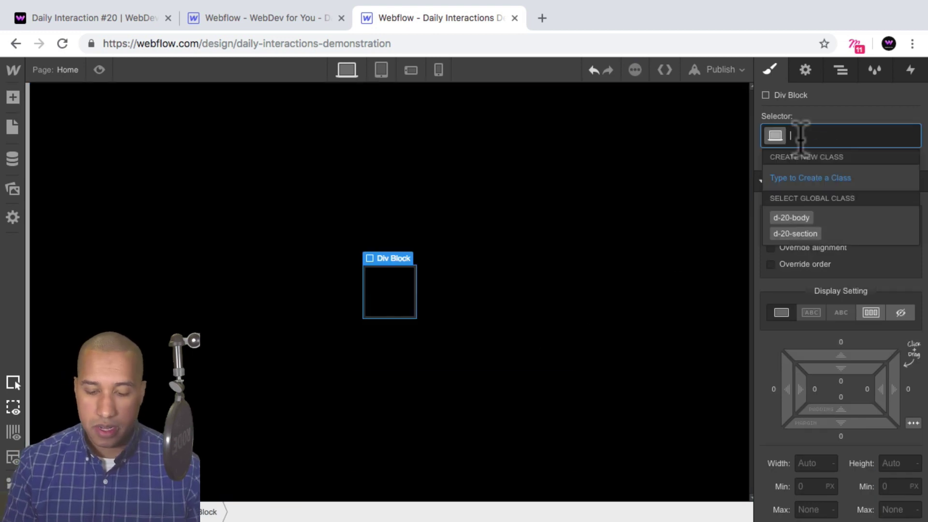
pyautogui.write('d-20-button-w')
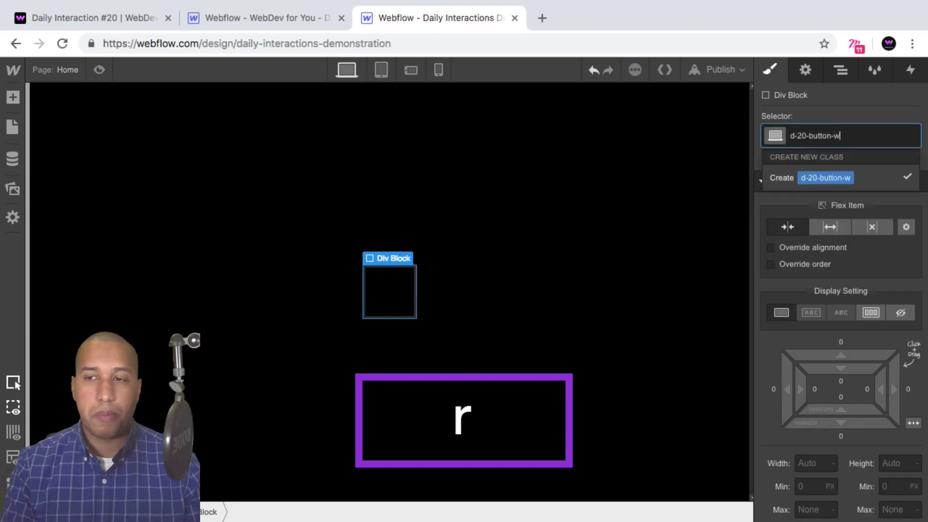
pyautogui.write('rapper')
pyautogui.press('Return')
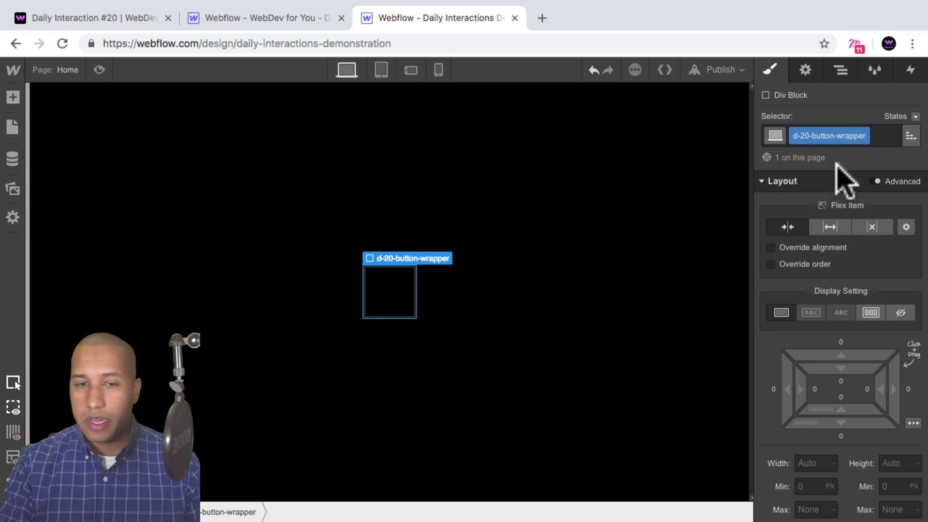
# Step: Set the position of d-20-button-wrapper to Relative
pyautogui.scroll(-2, 836, 203)
pyautogui.scroll(-6, 841, 220)
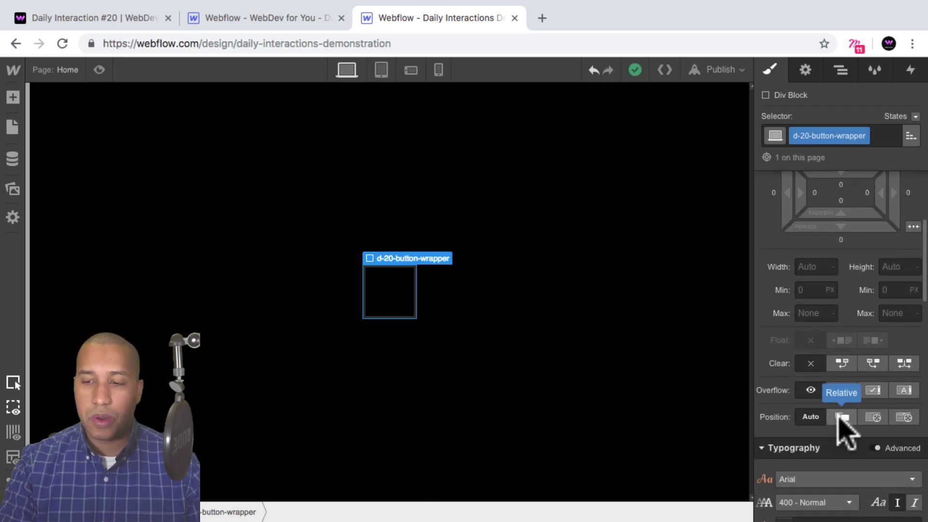
pyautogui.click(841, 417)
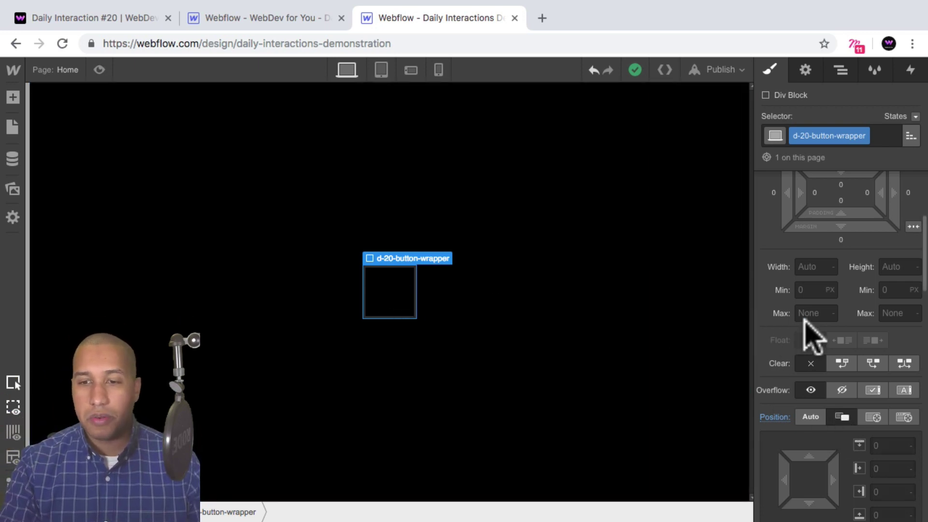
# Step: Set d-20-button-wrapper to a width of 300 px and a height of 100 px
pyautogui.click(812, 266)
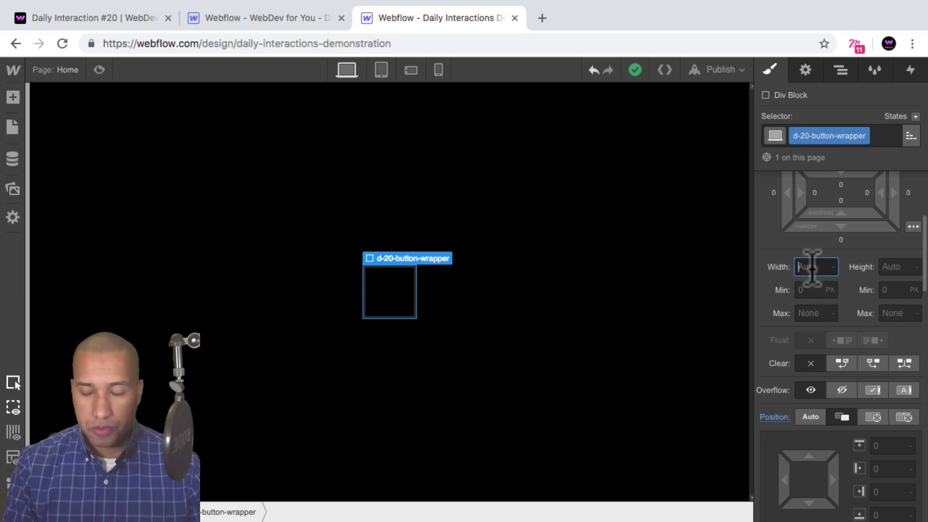
pyautogui.write('300px')
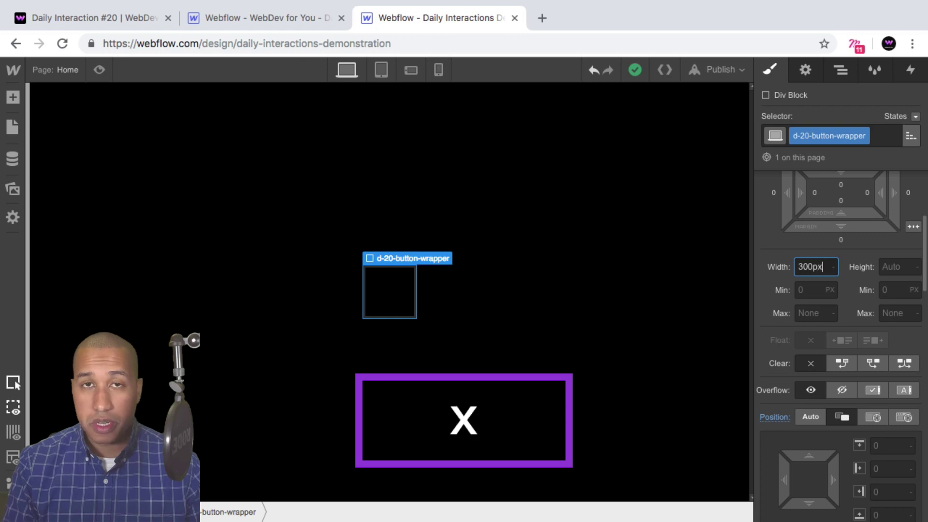
pyautogui.press('Tab')
pyautogui.write('1000')
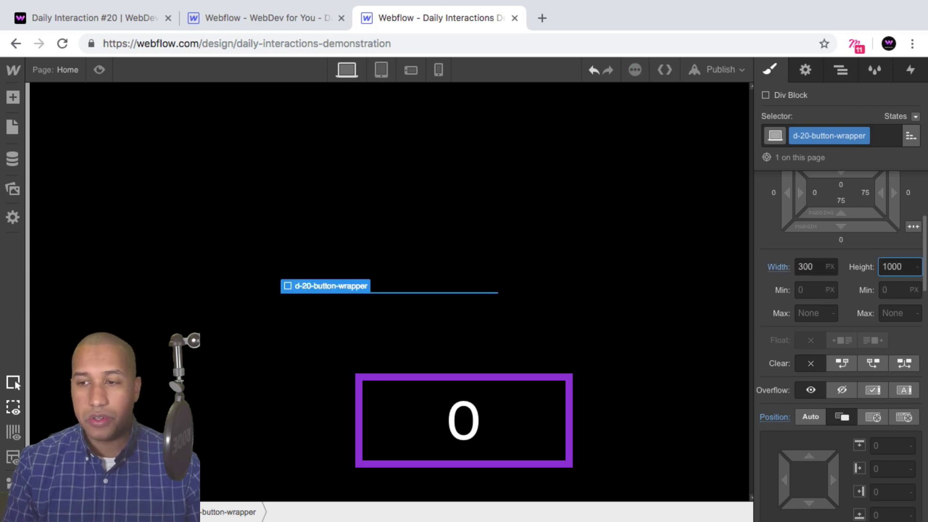
pyautogui.press('BackSpace')
pyautogui.press('Return')
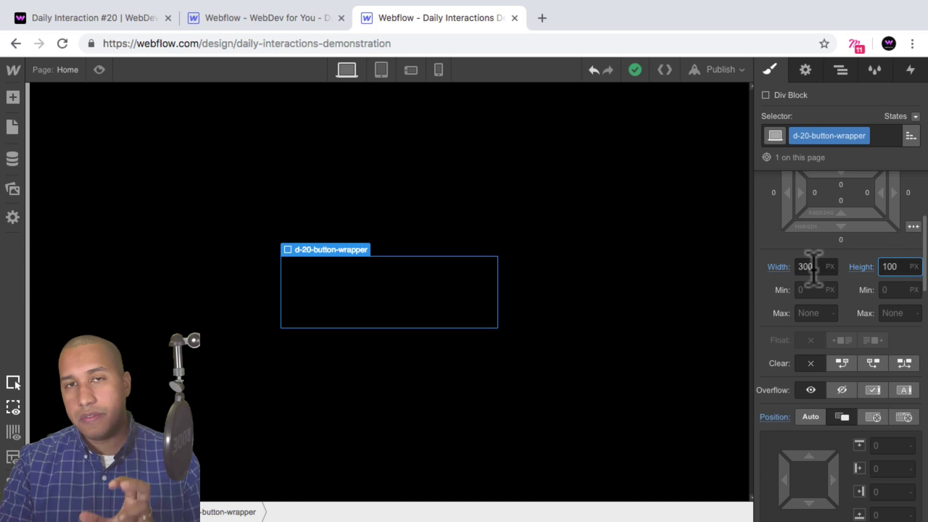
# Step: Add a Div Block inside d-20-button-wrapper, checking its place in the element hierarchy
pyautogui.click(841, 75)
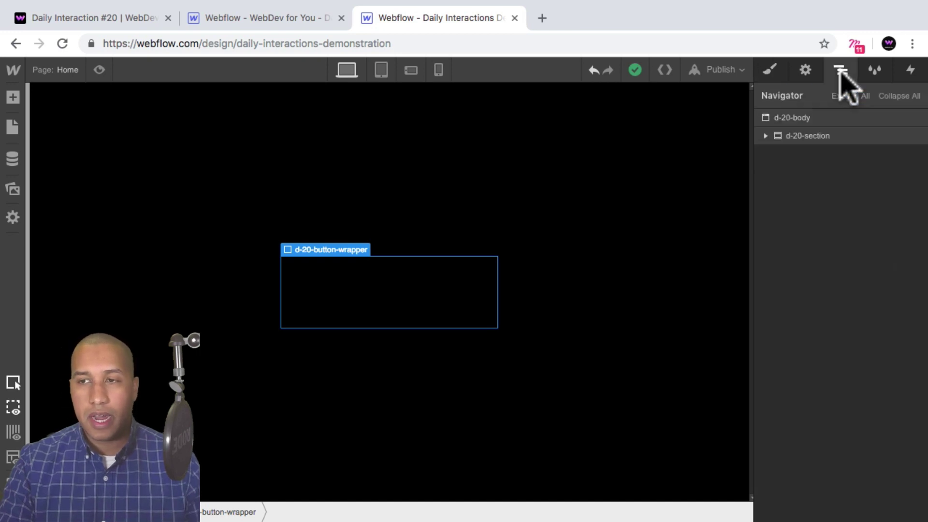
pyautogui.click(766, 136)
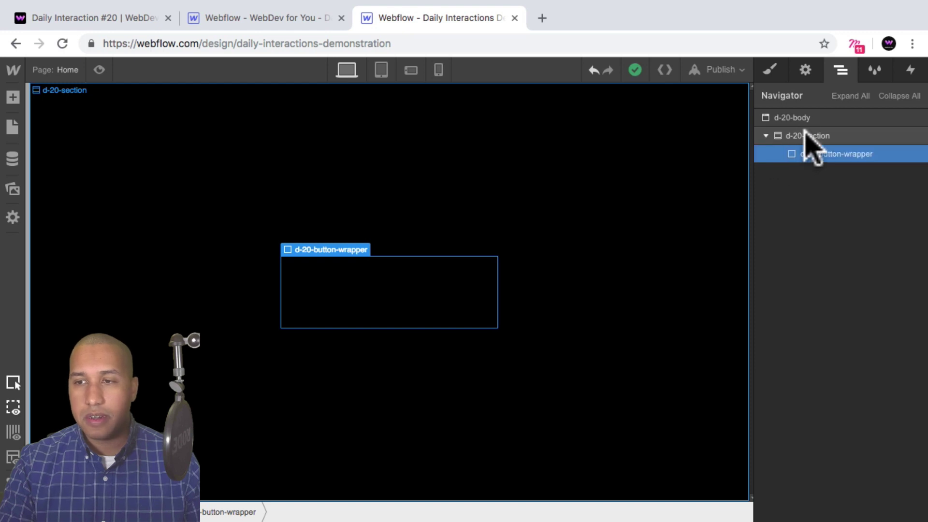
pyautogui.click(802, 118)
pyautogui.click(805, 136)
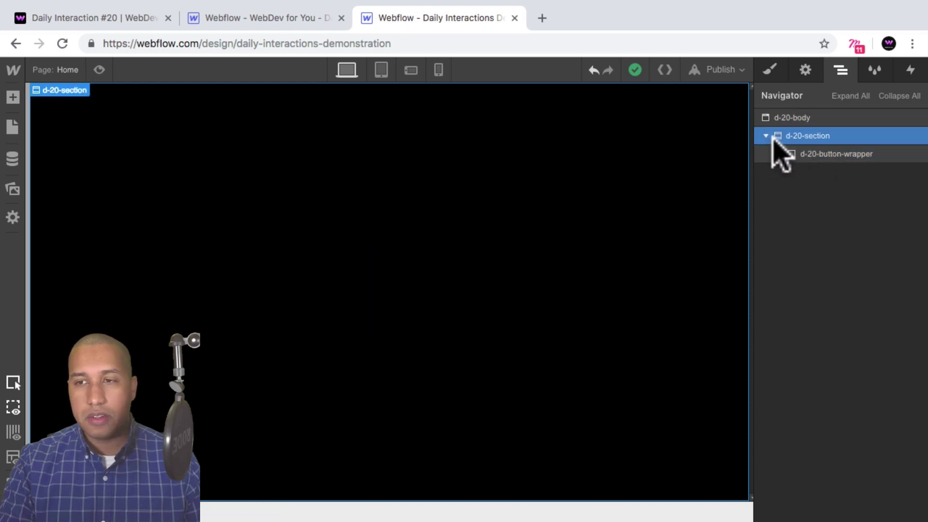
pyautogui.click(854, 154)
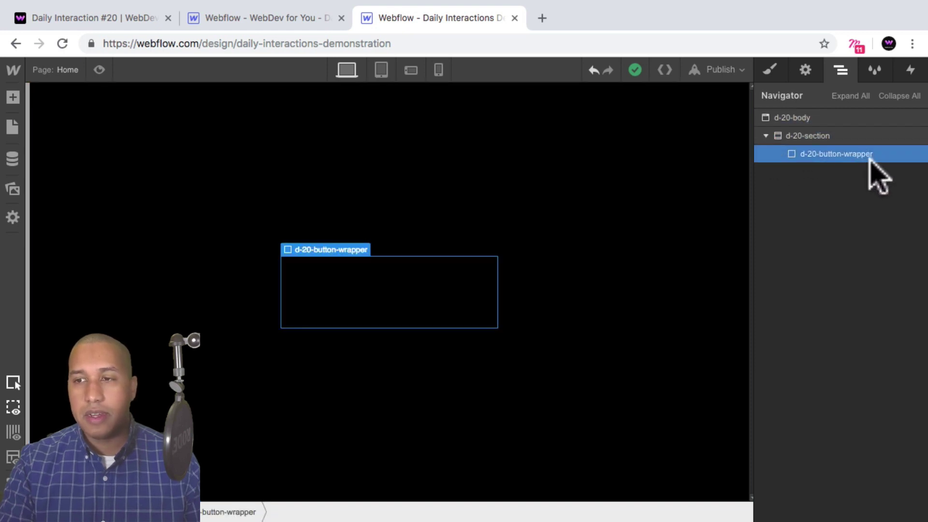
pyautogui.click(13, 98)
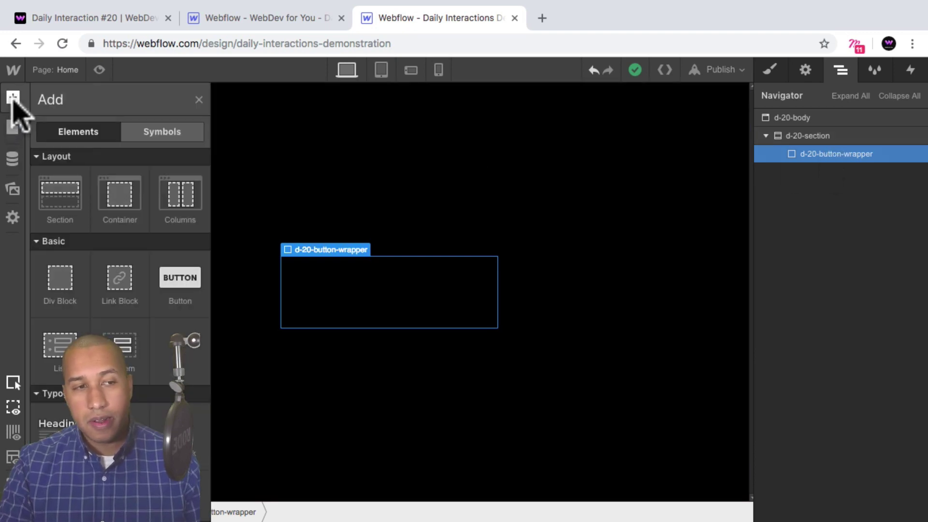
pyautogui.click(60, 280)
pyautogui.click(779, 154)
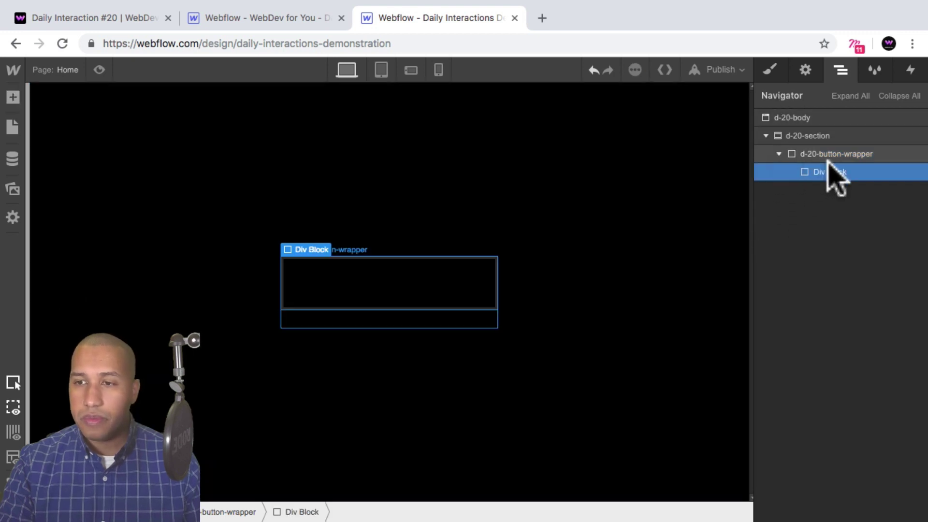
# Step: Give the new Div Block inside the button wrapper the new class d-20-button-one
pyautogui.click(770, 71)
pyautogui.click(802, 135)
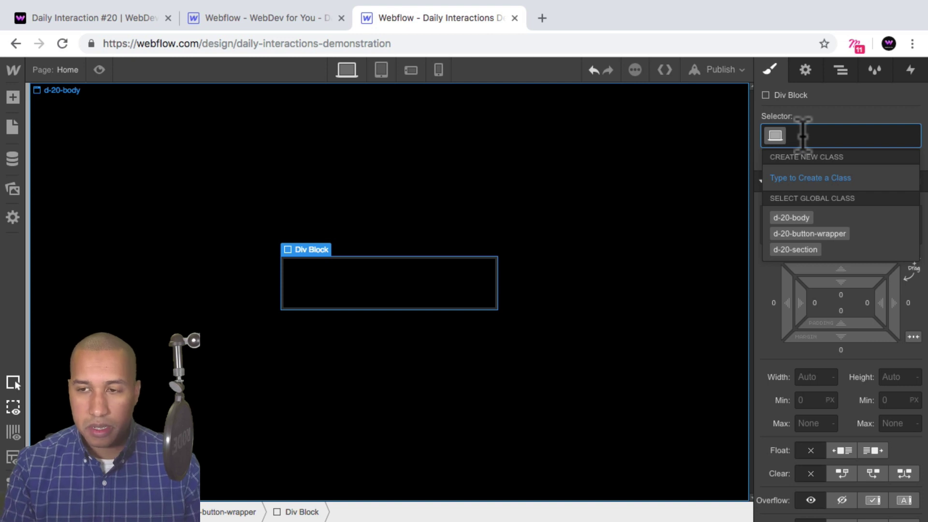
pyautogui.write('d-20-')
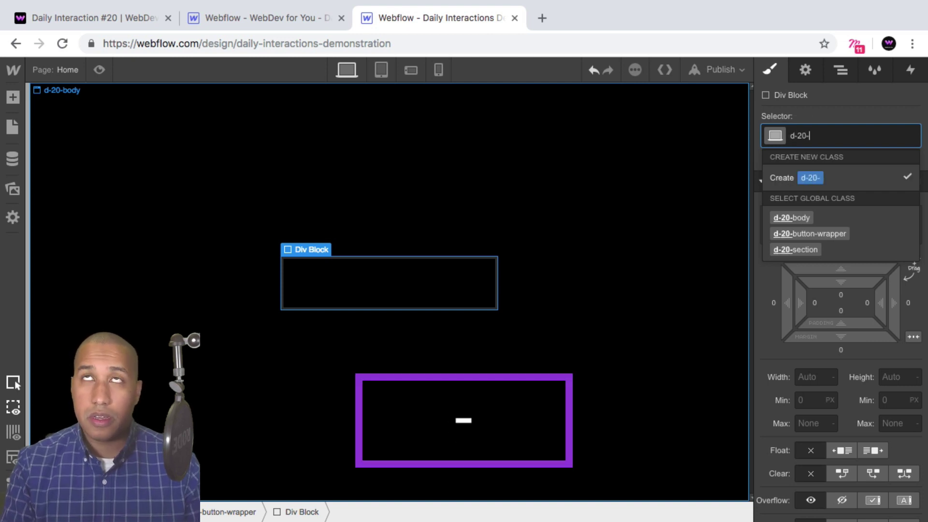
pyautogui.write('button-one')
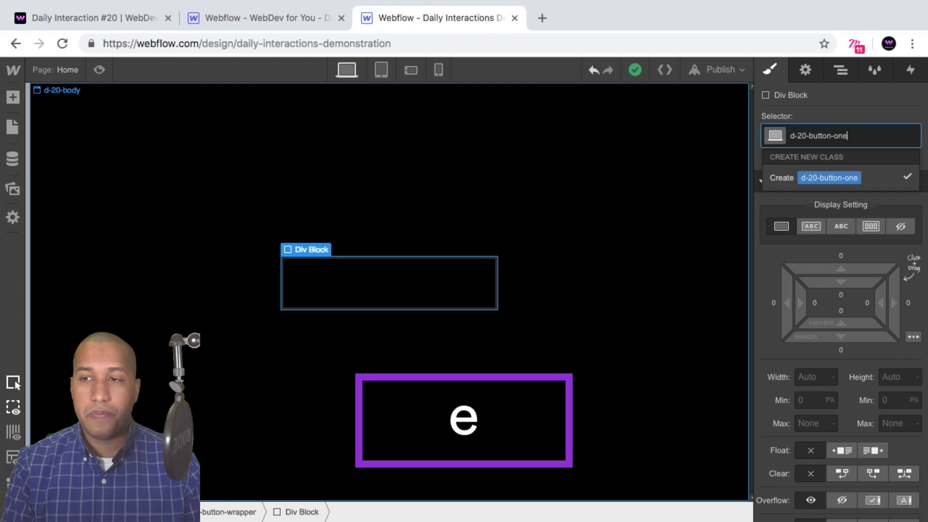
pyautogui.press('Return')
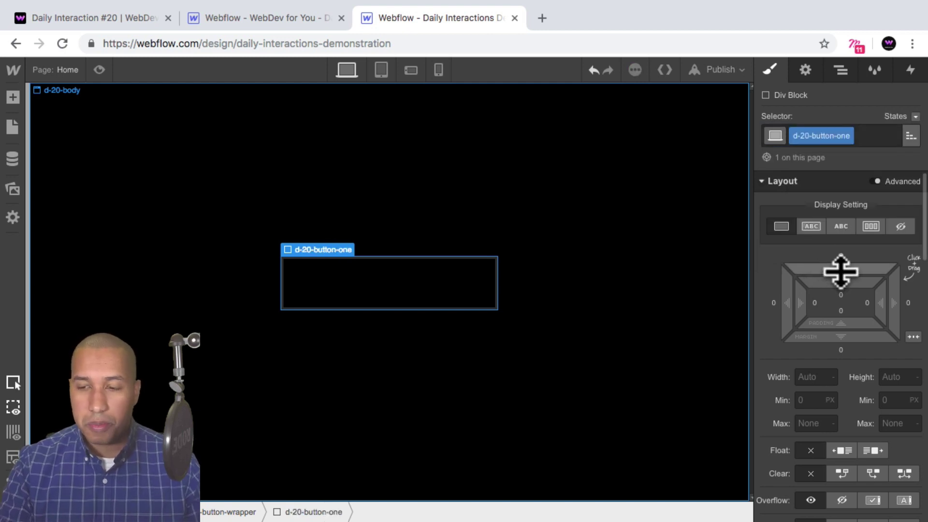
# Step: Set d-20-button-one to Absolute position with the full-cover preset so it fills the button wrapper
pyautogui.scroll(-2, 838, 269)
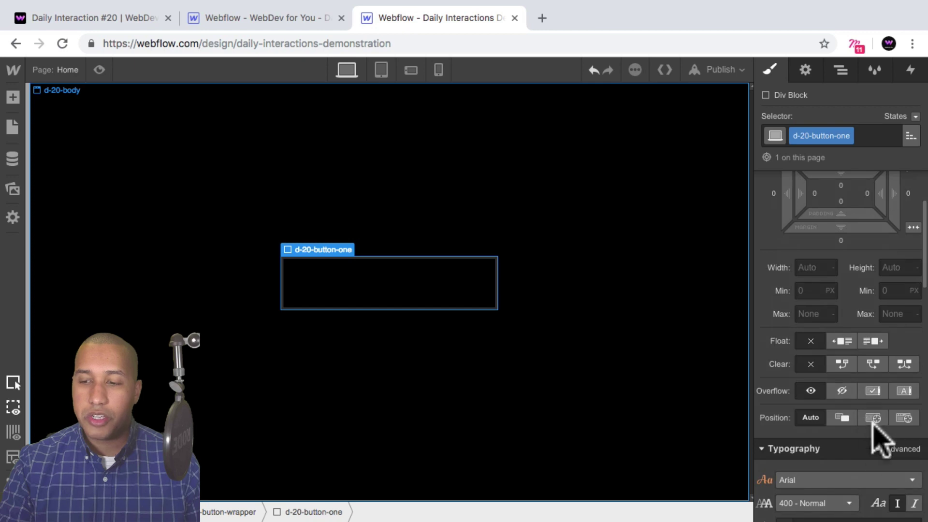
pyautogui.click(873, 418)
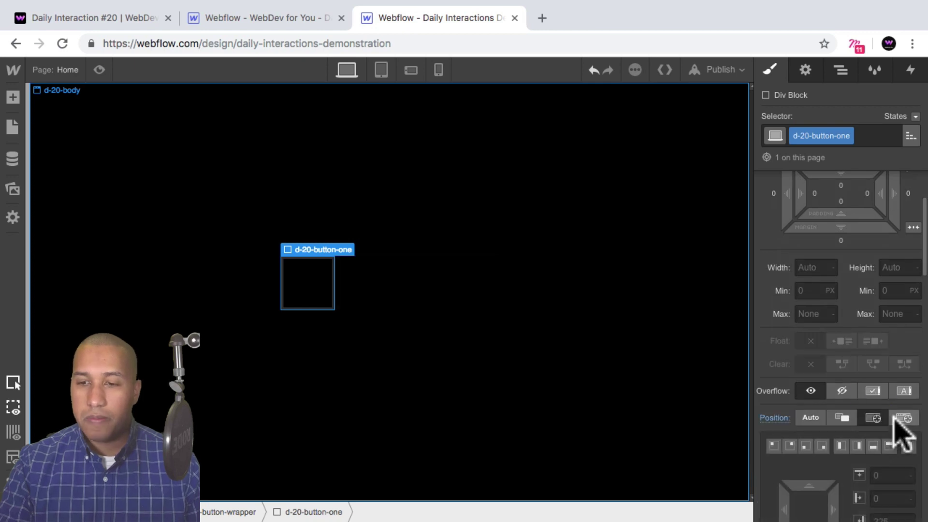
pyautogui.click(908, 445)
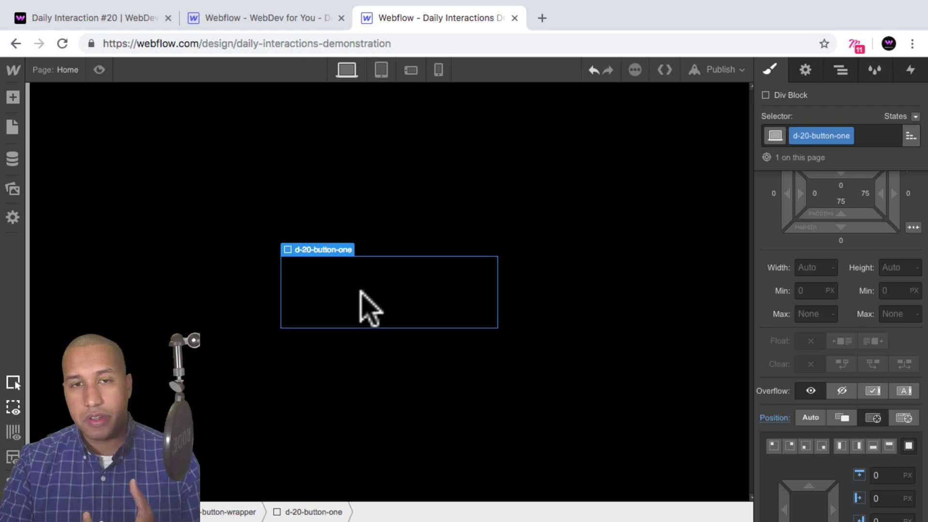
# Step: Make d-20-button-one a horizontal flex layout with its children justified and aligned to the center
pyautogui.scroll(1, 888, 333)
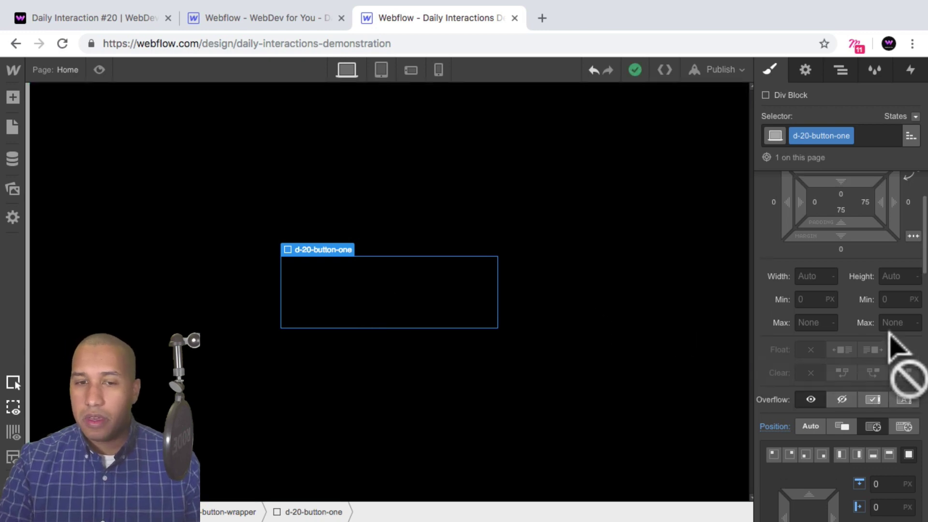
pyautogui.scroll(5, 894, 346)
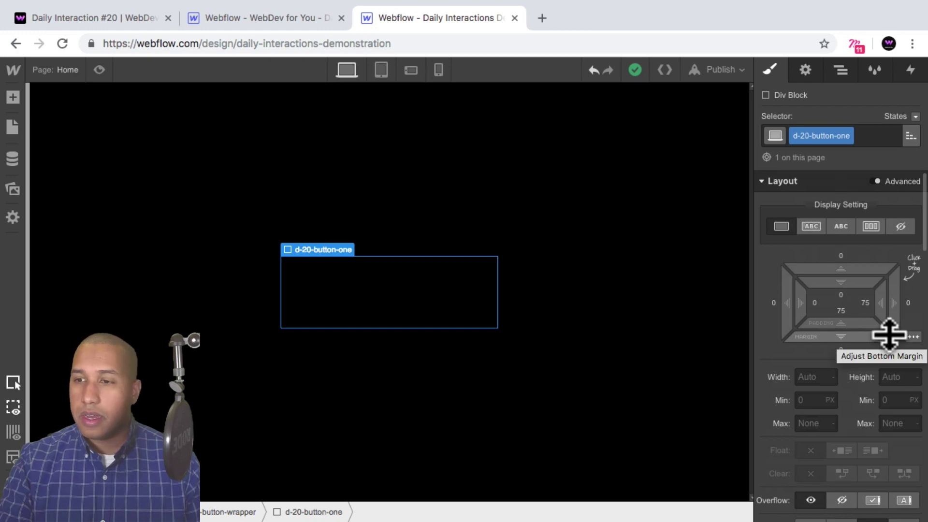
pyautogui.click(871, 226)
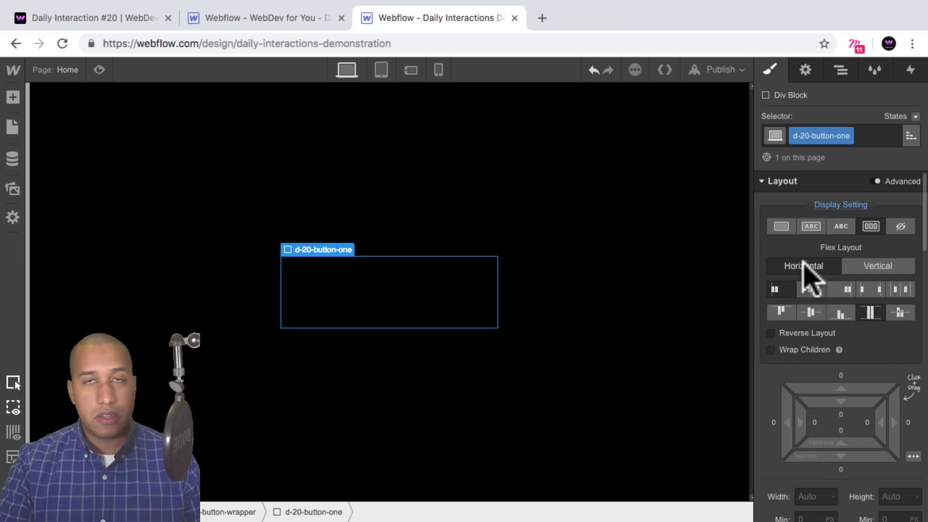
pyautogui.click(812, 289)
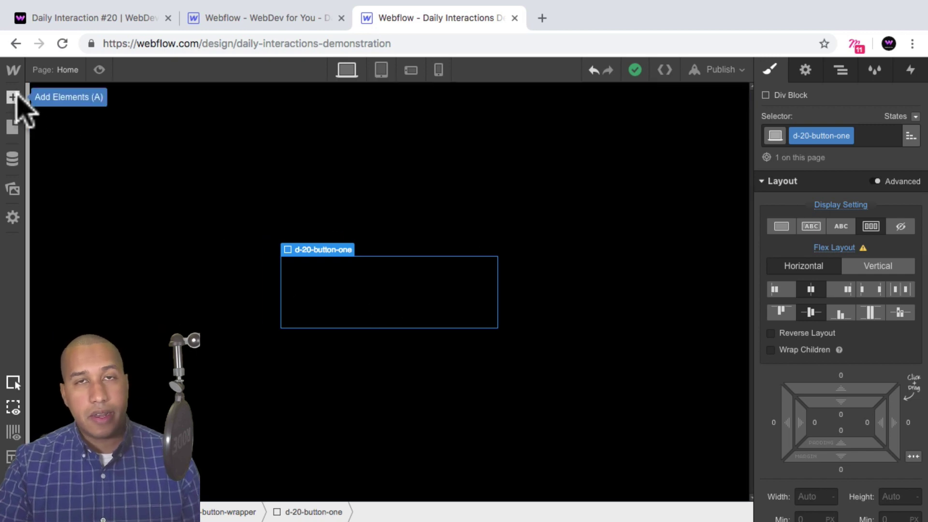
# Step: Add a Text Block inside d-20-button-one and give it the new class d-20-button-text
pyautogui.click(14, 97)
pyautogui.scroll(-4, 89, 290)
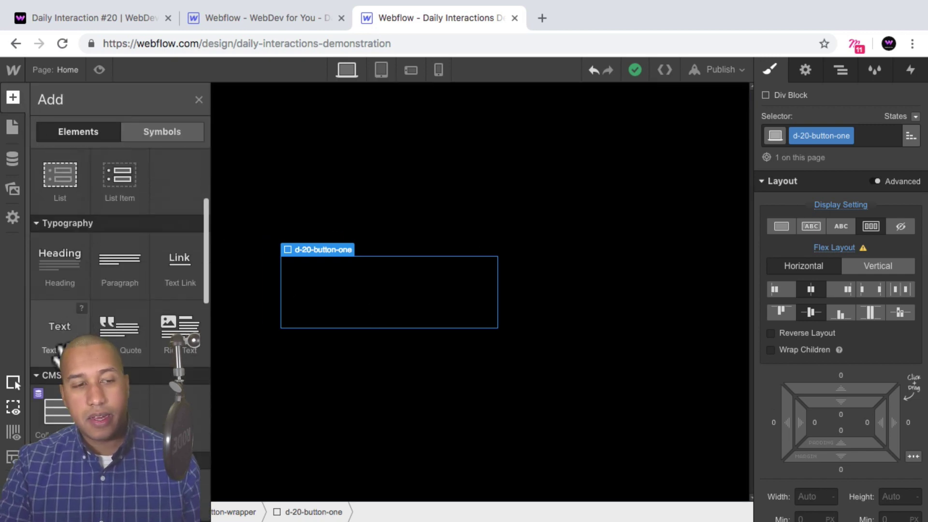
pyautogui.click(63, 336)
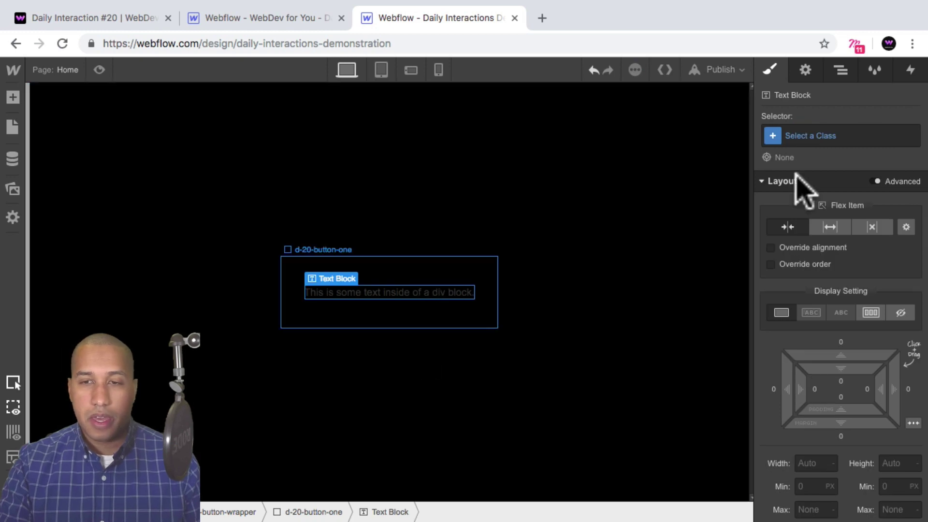
pyautogui.click(857, 127)
pyautogui.write('d')
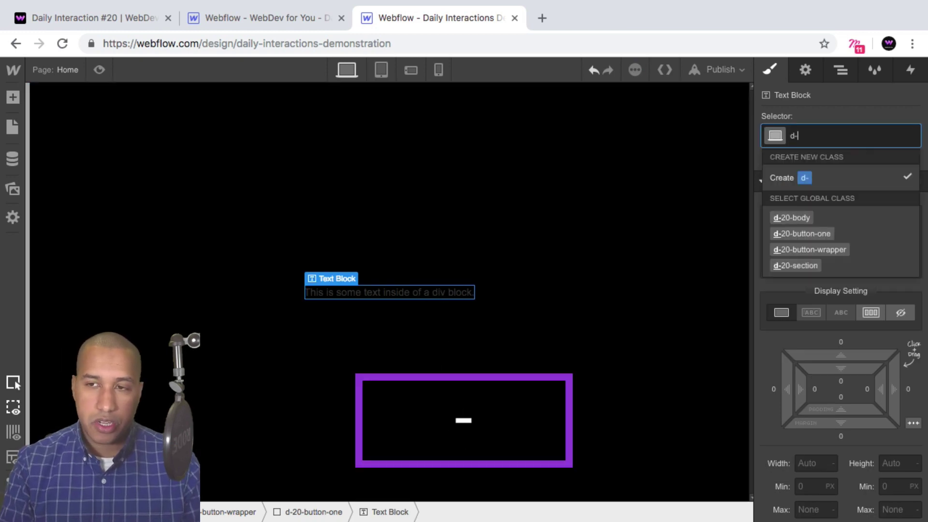
pyautogui.write('-20-button-text')
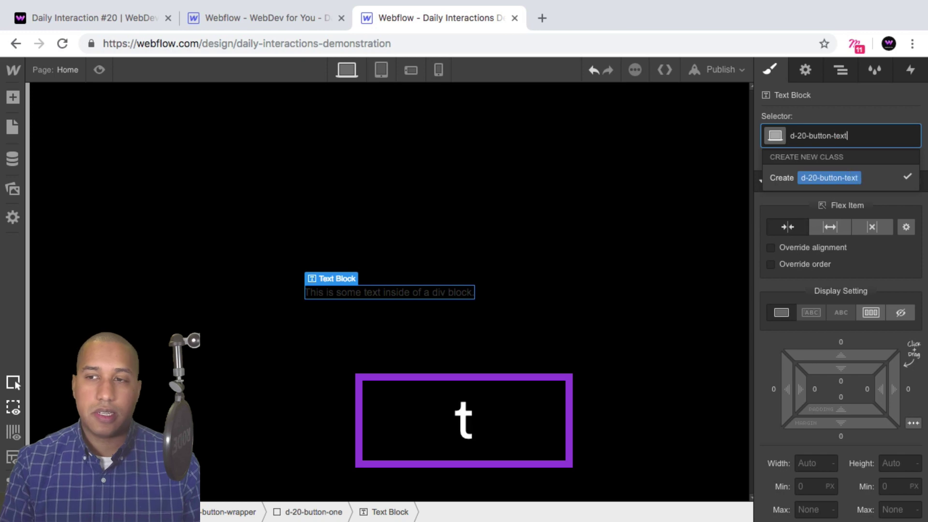
pyautogui.press('Return')
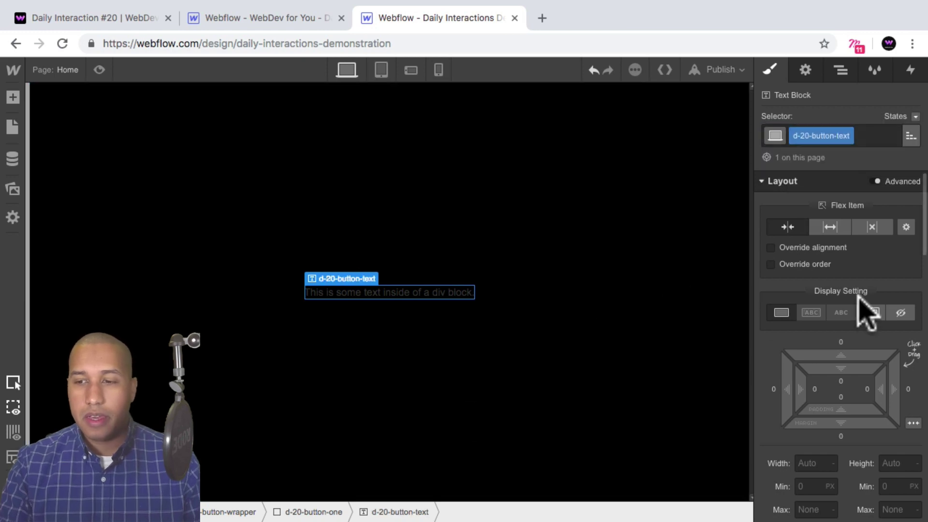
# Step: Style d-20-button-text with the Circular Bold font, white color and 700 - Bold weight
pyautogui.scroll(-4, 865, 309)
pyautogui.scroll(-5, 854, 296)
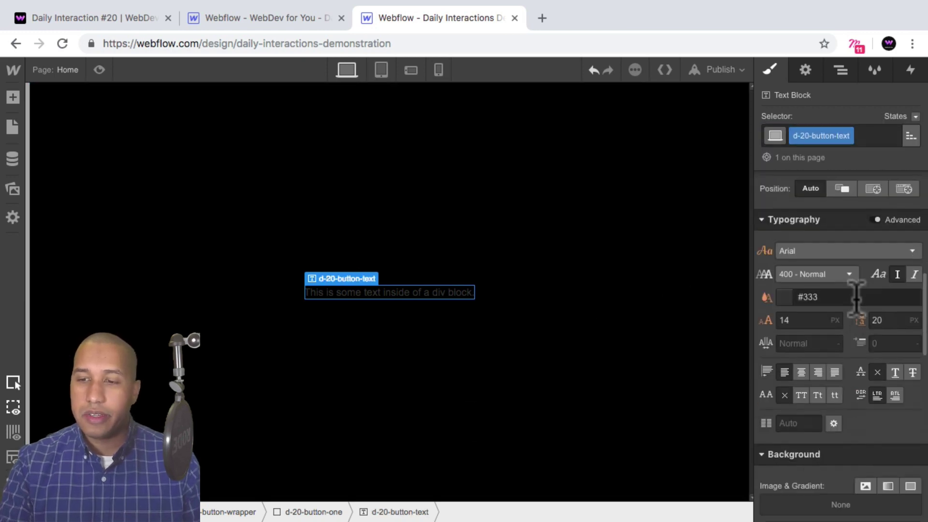
pyautogui.click(823, 252)
pyautogui.click(833, 340)
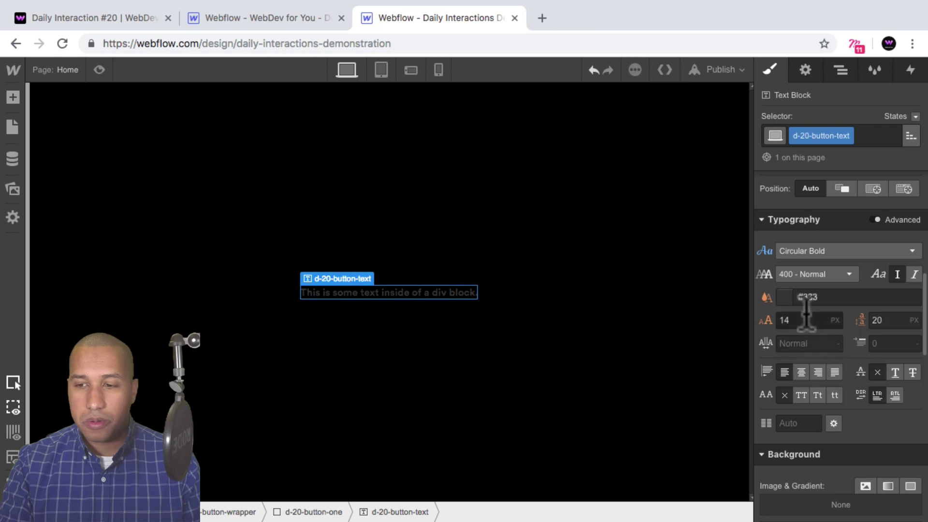
pyautogui.click(783, 297)
pyautogui.click(790, 347)
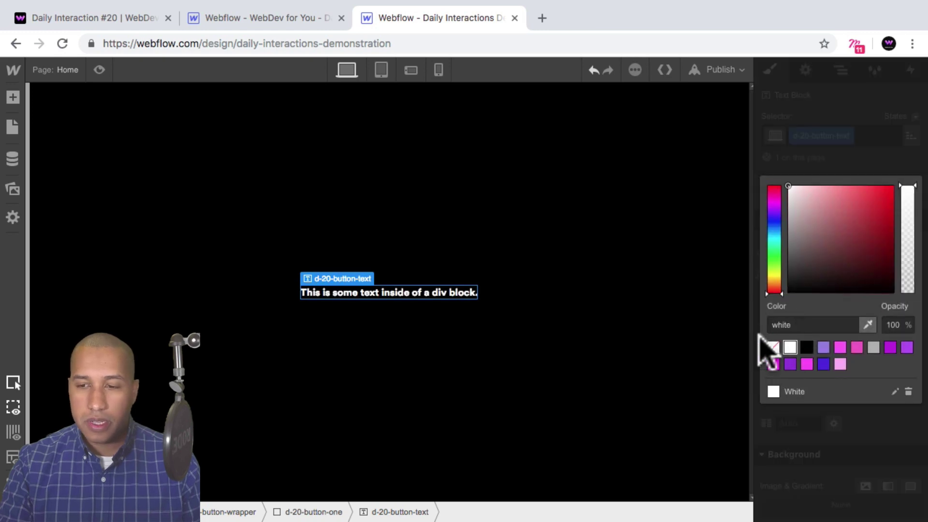
pyautogui.click(757, 340)
pyautogui.click(802, 276)
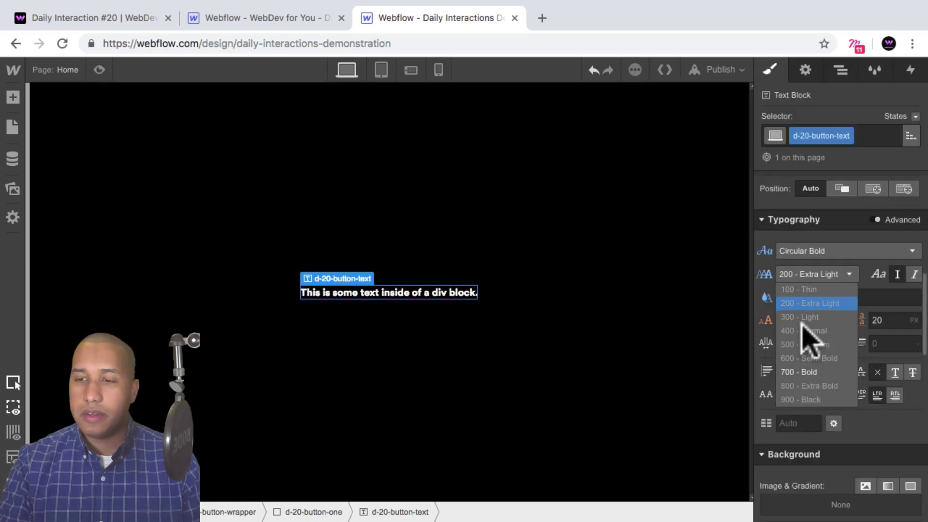
pyautogui.click(803, 366)
# Step: Replace the placeholder text of the button's text block with "Portfolio"
pyautogui.doubleClick(410, 292)
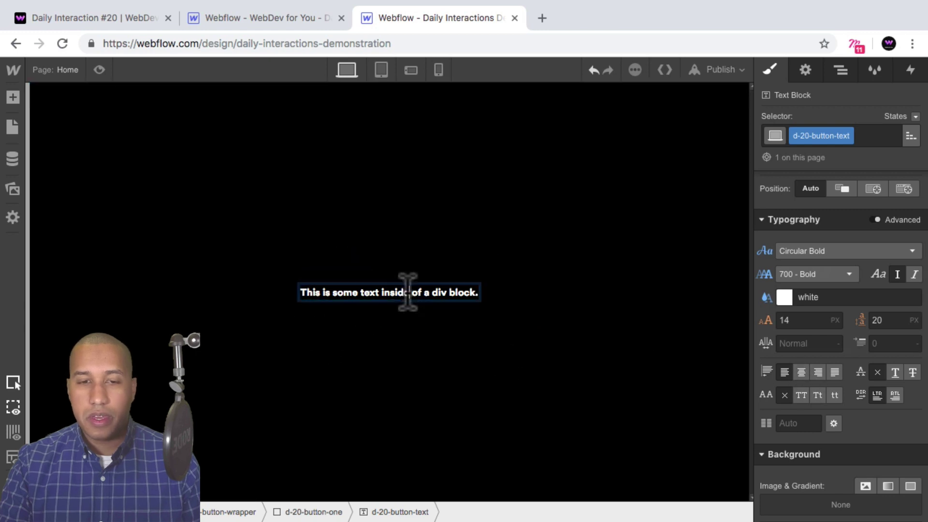
pyautogui.press('super+a')
pyautogui.write('Portfolio')
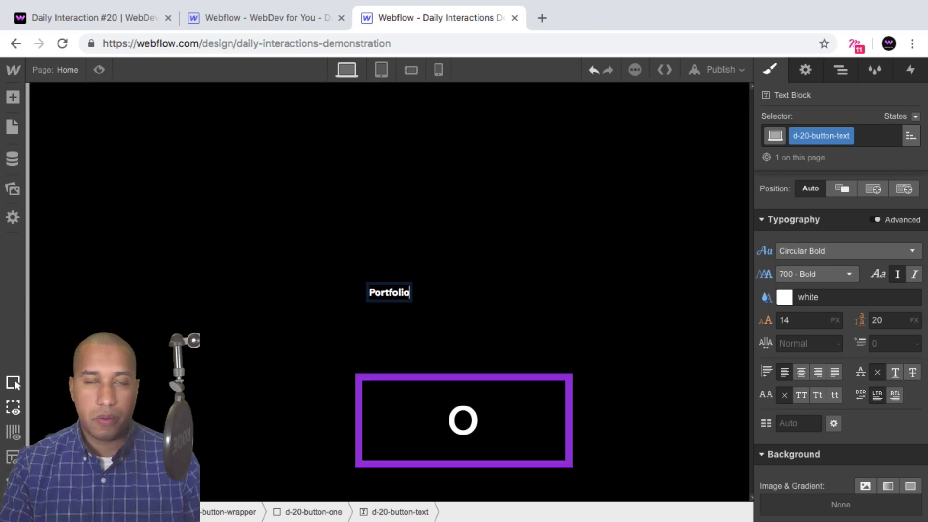
pyautogui.press('Escape')
pyautogui.click(443, 293)
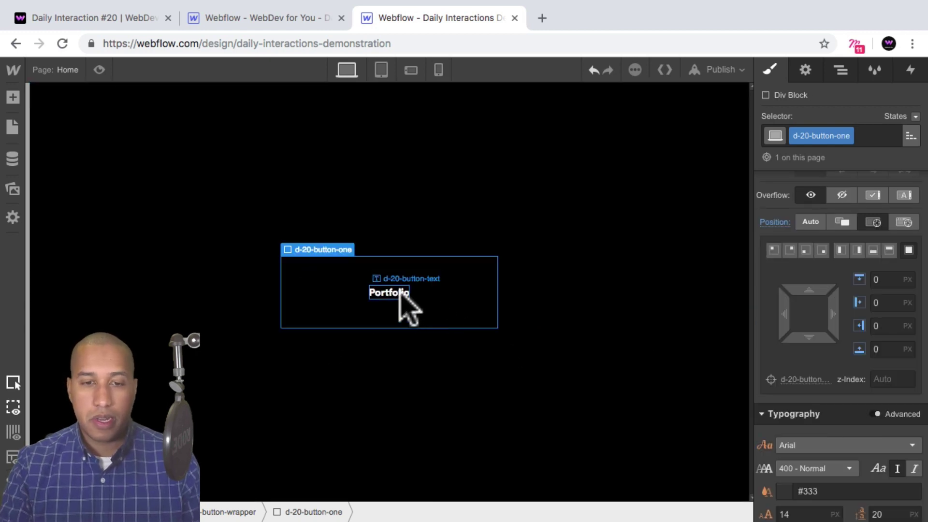
# Step: Set the letter spacing of d-20-button-text to 2 px and its font size to 34 px
pyautogui.click(400, 292)
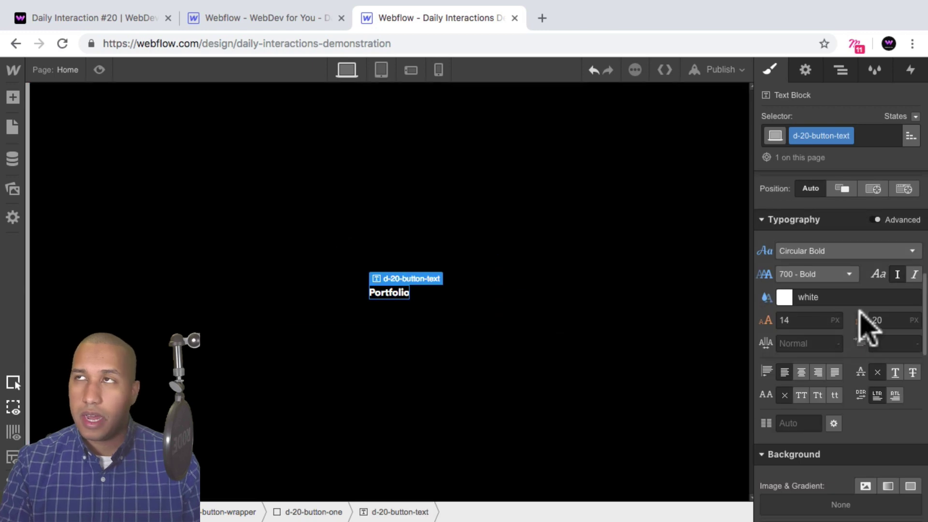
pyautogui.scroll(-1, 858, 310)
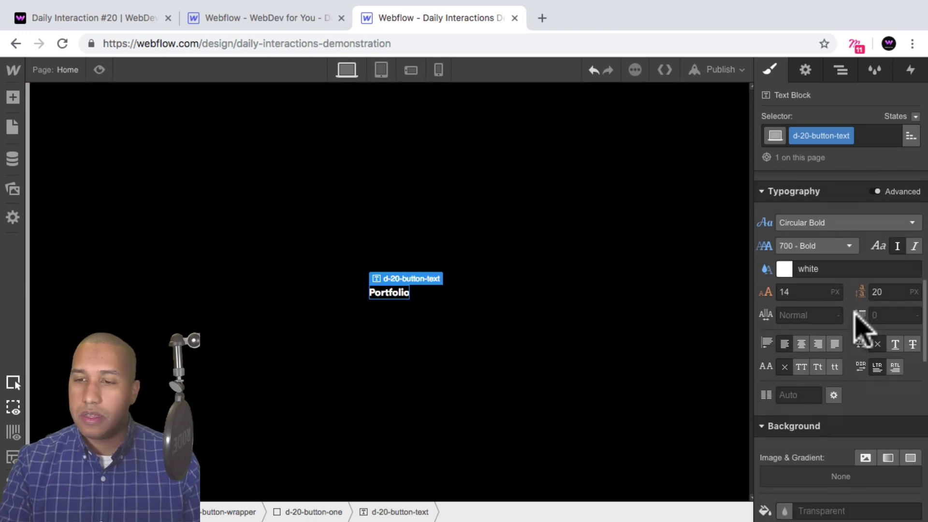
pyautogui.click(802, 314)
pyautogui.write('1')
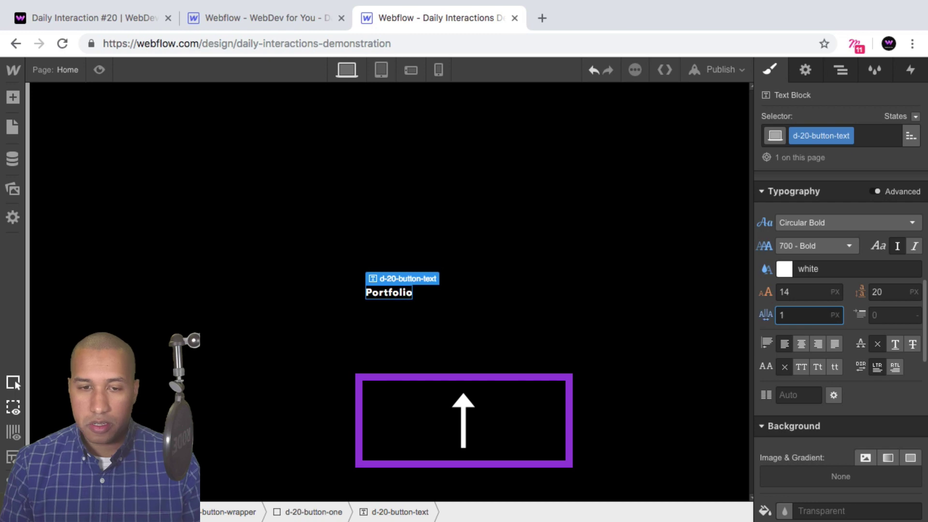
pyautogui.press('Up')
pyautogui.click(797, 292)
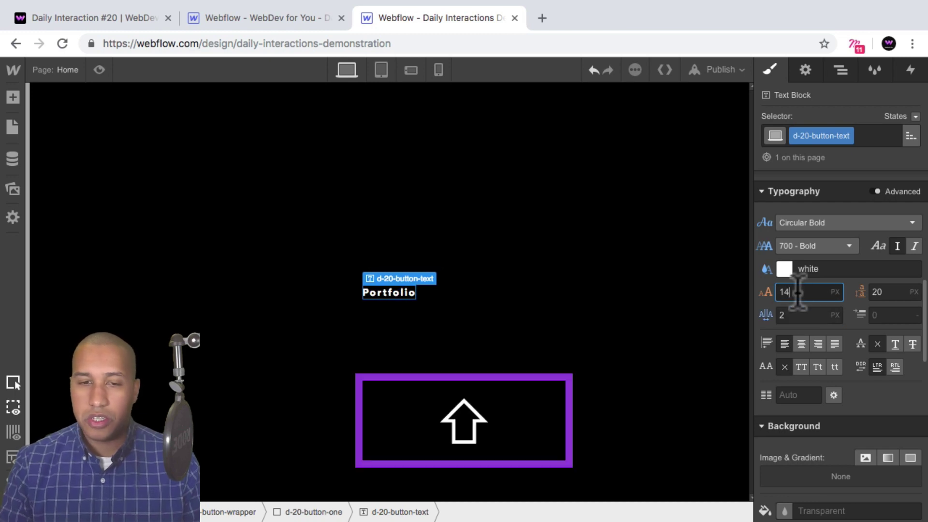
pyautogui.hotkey('shift', 'Up')
pyautogui.hotkey('shift', 'Up')
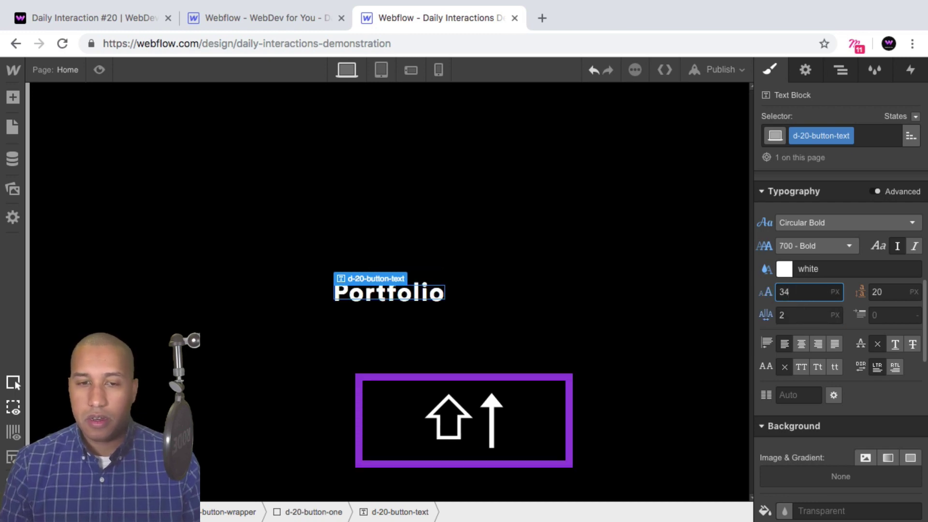
# Step: Set the line height of d-20-button-text to 40 px
pyautogui.click(885, 292)
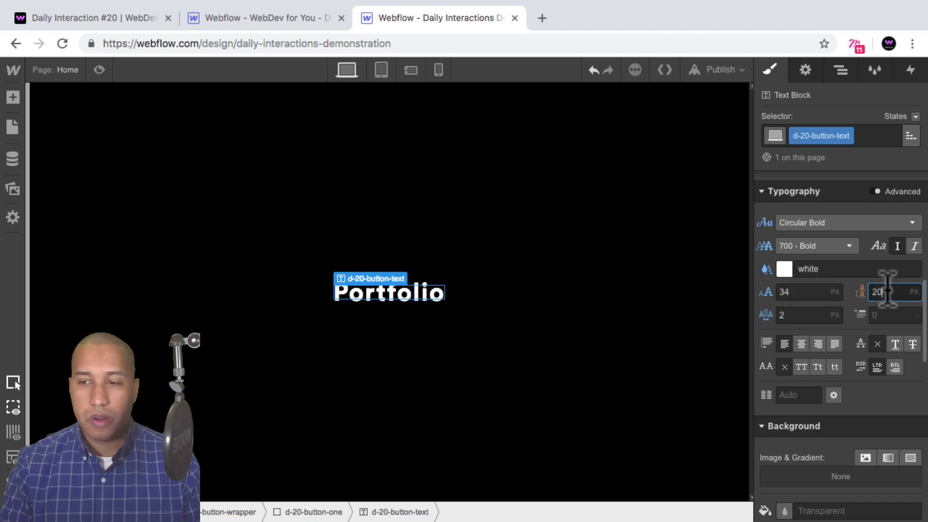
pyautogui.hotkey('shift', 'Up')
pyautogui.hotkey('shift', 'Up')
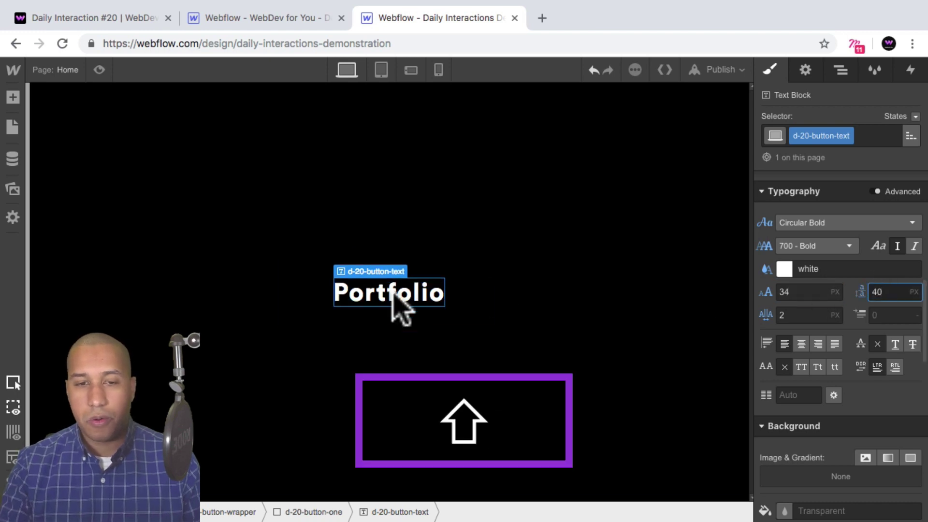
pyautogui.click(452, 296)
pyautogui.click(411, 298)
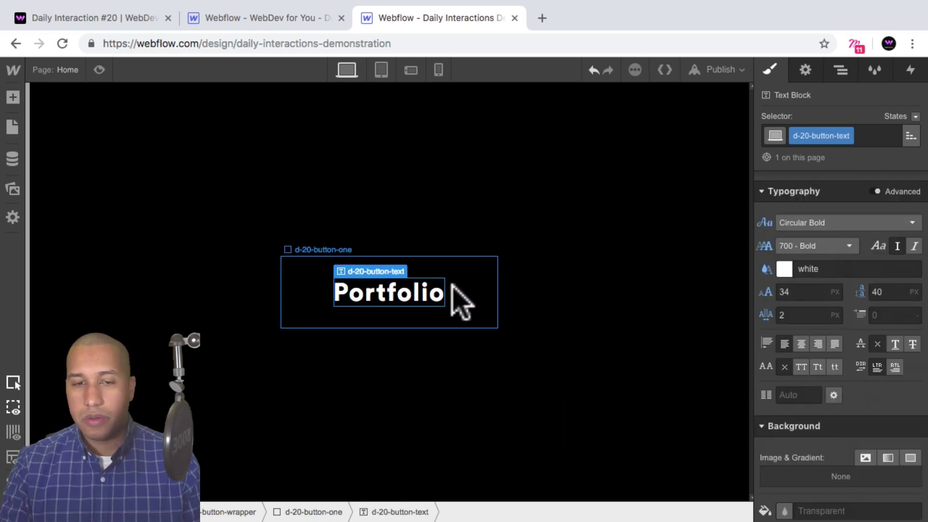
# Step: Compare d-20-button-one with the published Demo 20 button and give it the Blue swatch #4d16dd as background color
pyautogui.click(459, 269)
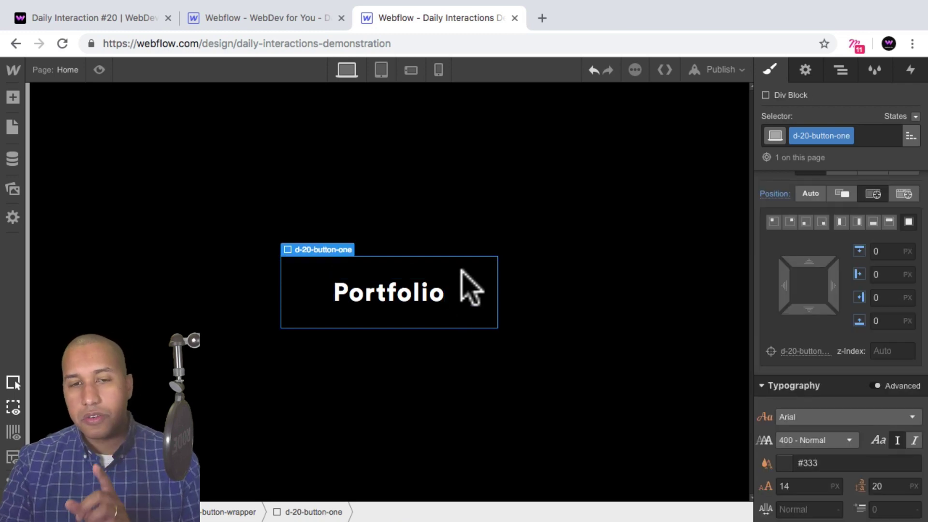
pyautogui.click(116, 19)
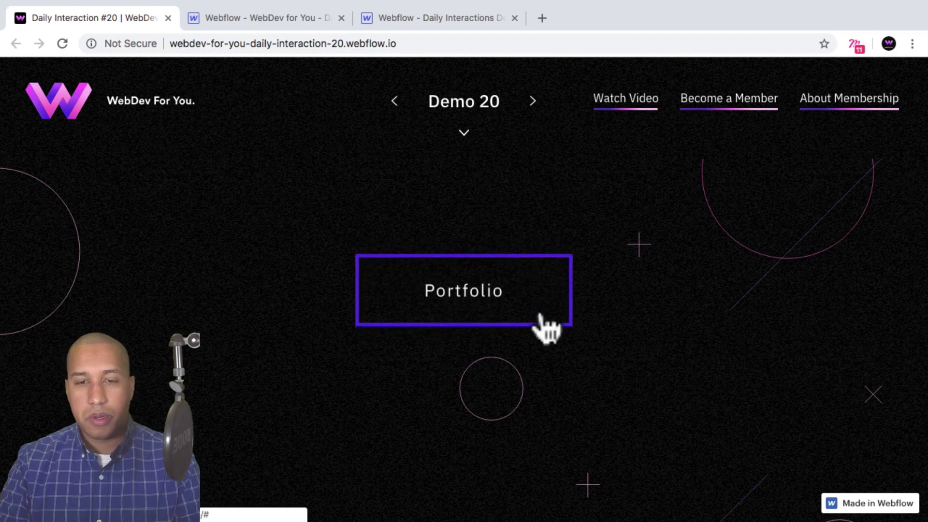
pyautogui.click(437, 19)
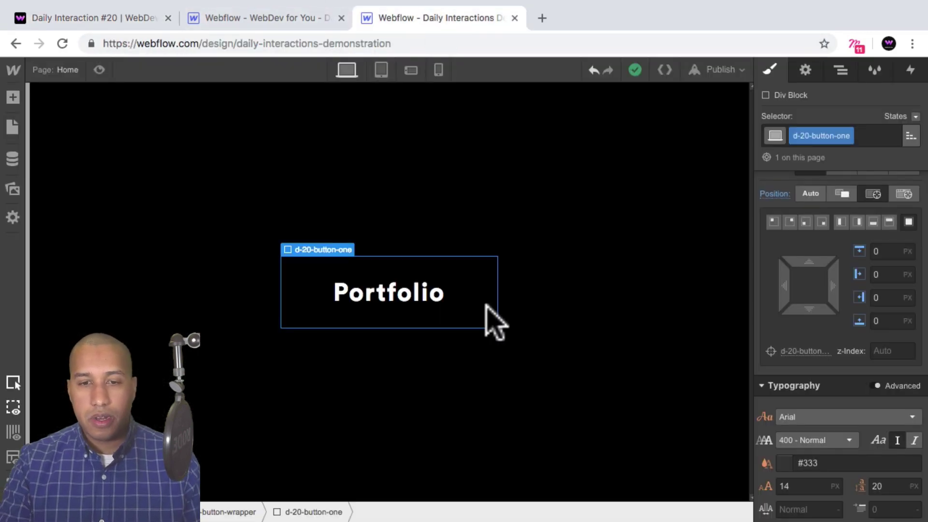
pyautogui.scroll(-5, 910, 347)
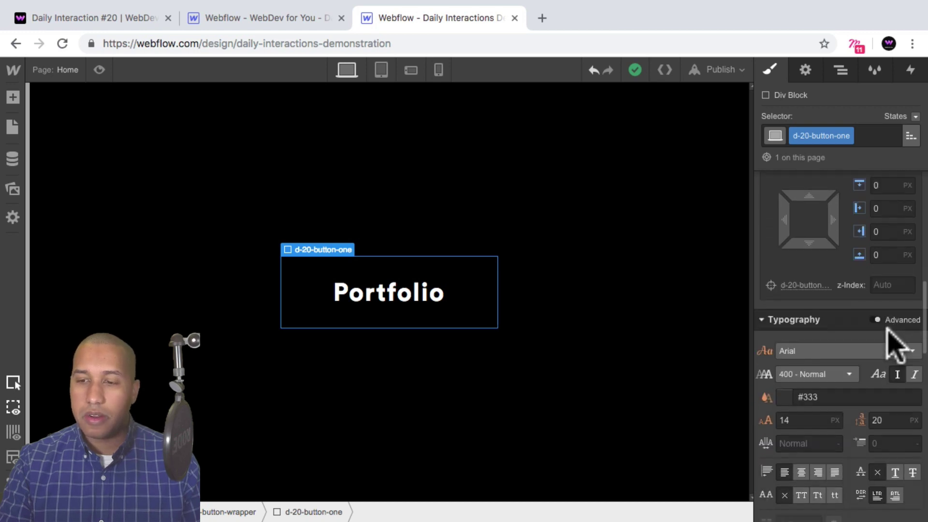
pyautogui.scroll(-4, 886, 326)
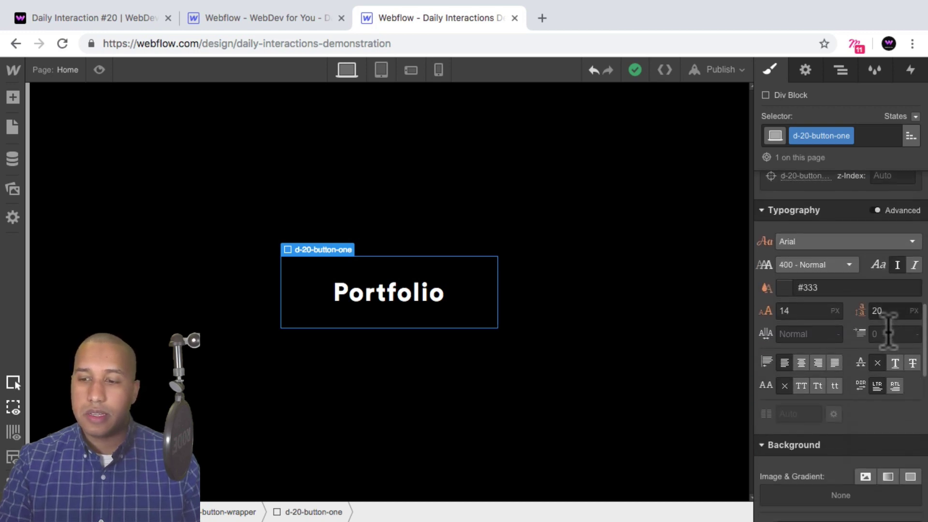
pyautogui.scroll(-4, 894, 343)
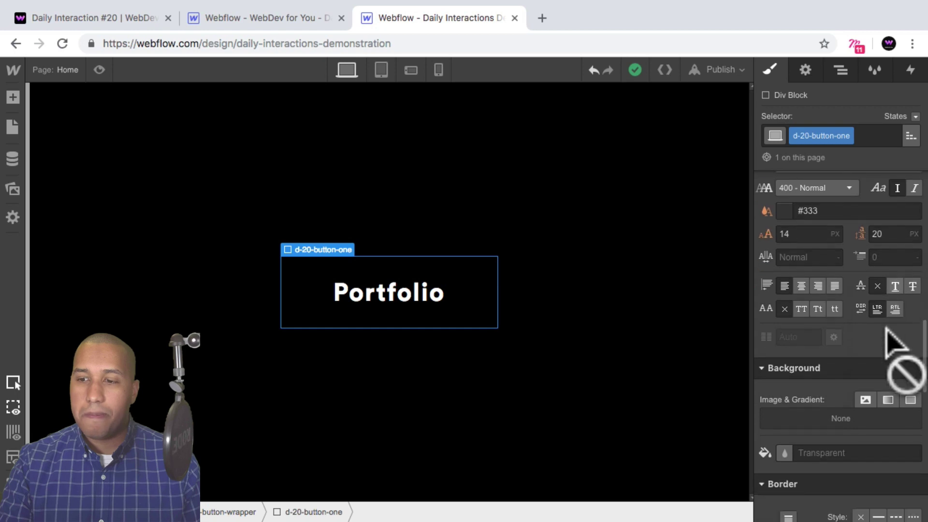
pyautogui.click(783, 415)
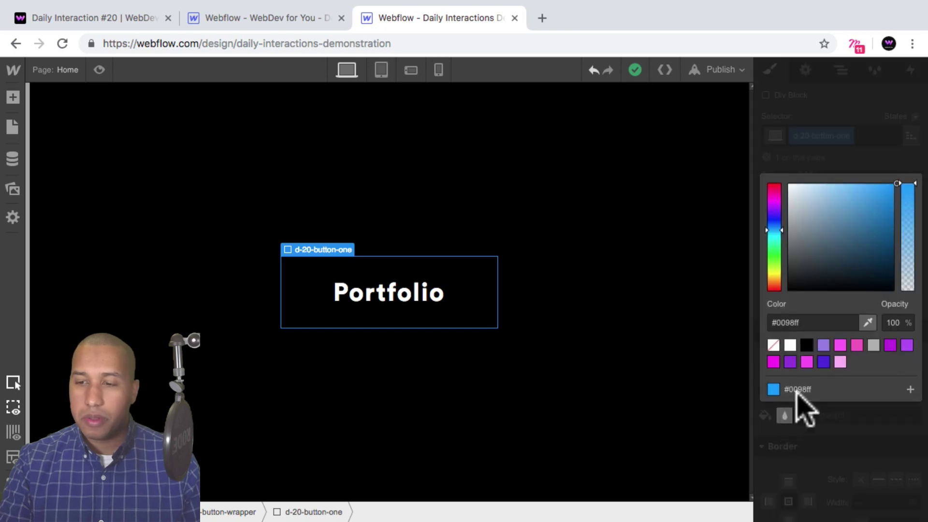
pyautogui.click(823, 362)
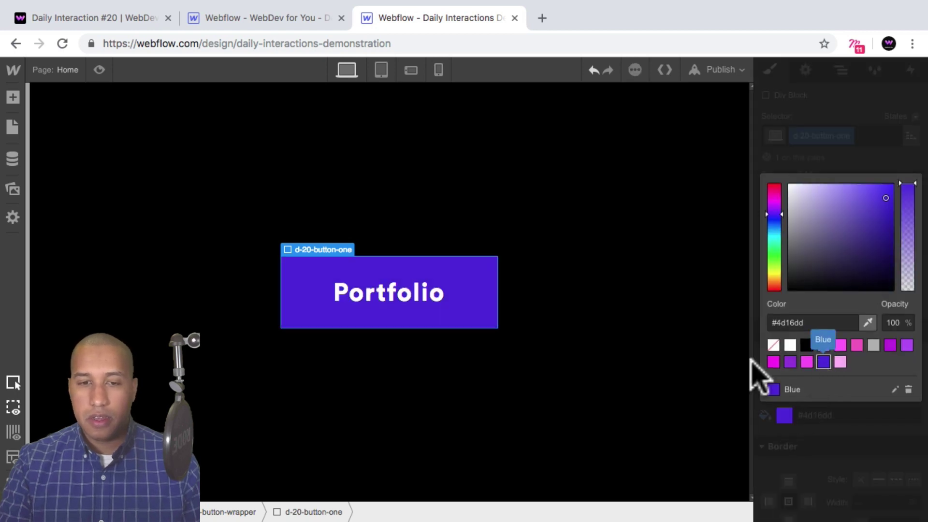
pyautogui.click(486, 320)
pyautogui.click(484, 316)
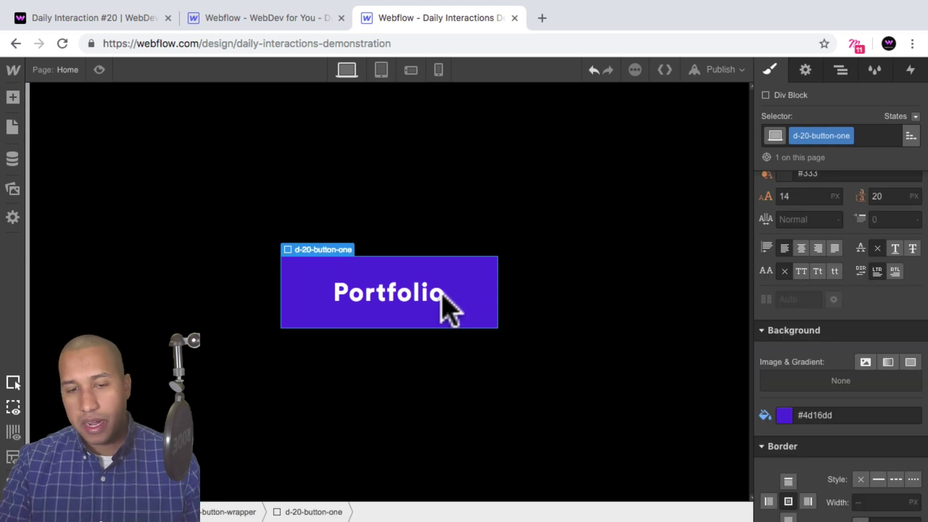
pyautogui.click(426, 300)
pyautogui.click(483, 302)
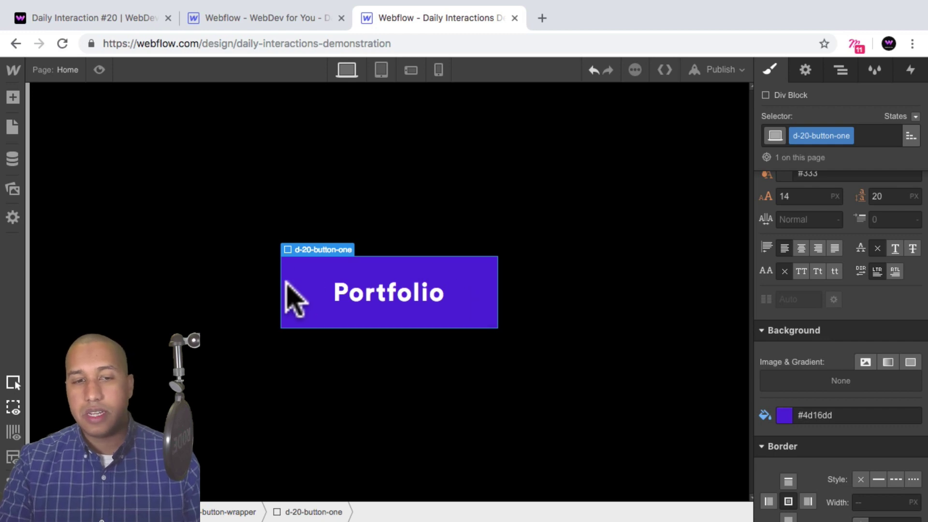
# Step: Show the page's element hierarchy and review the Portfolio button on the published Demo 20 page
pyautogui.click(841, 70)
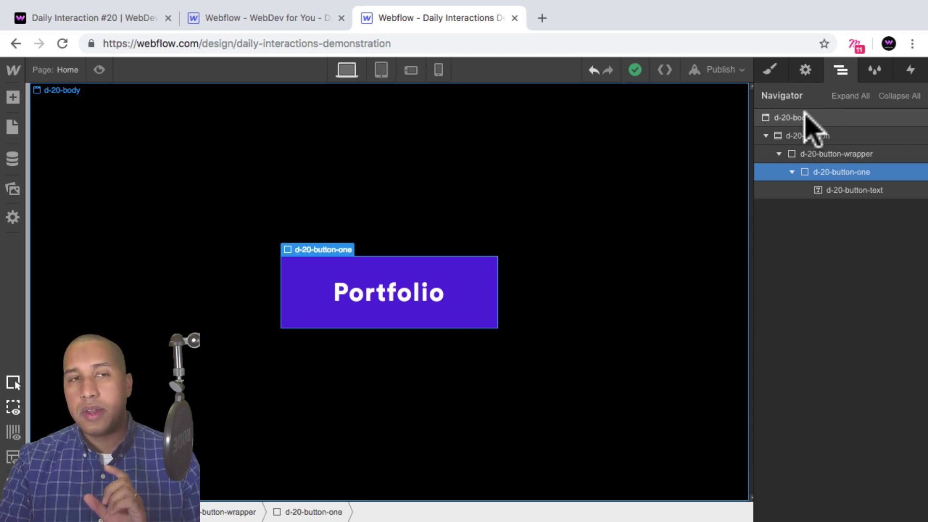
pyautogui.click(123, 19)
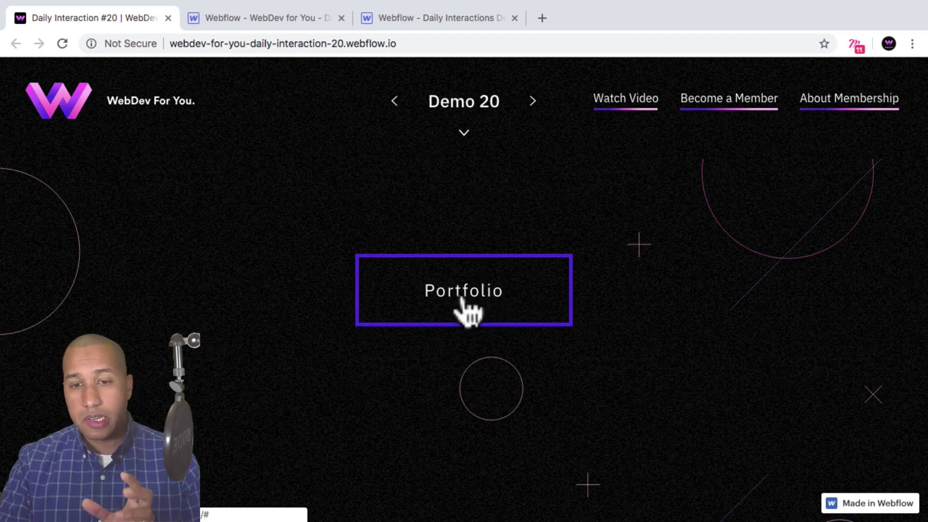
pyautogui.click(452, 19)
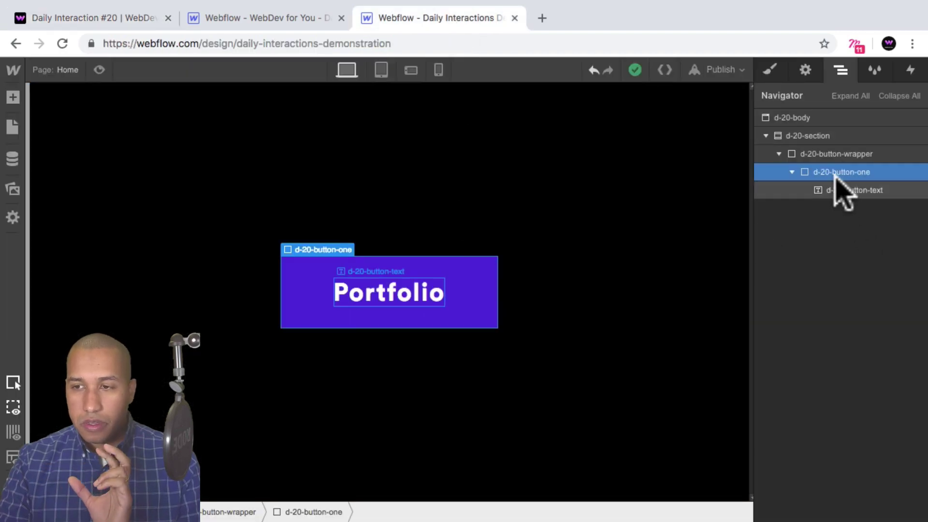
pyautogui.click(827, 153)
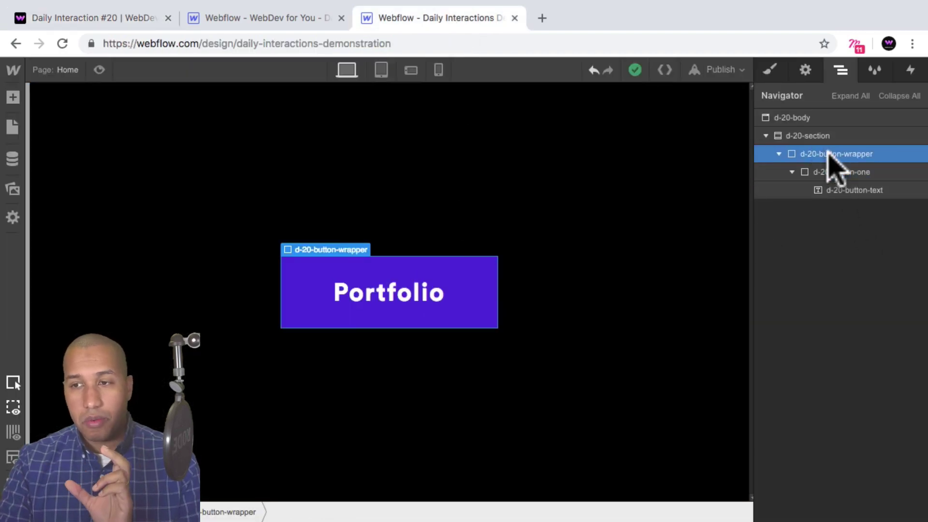
pyautogui.click(13, 97)
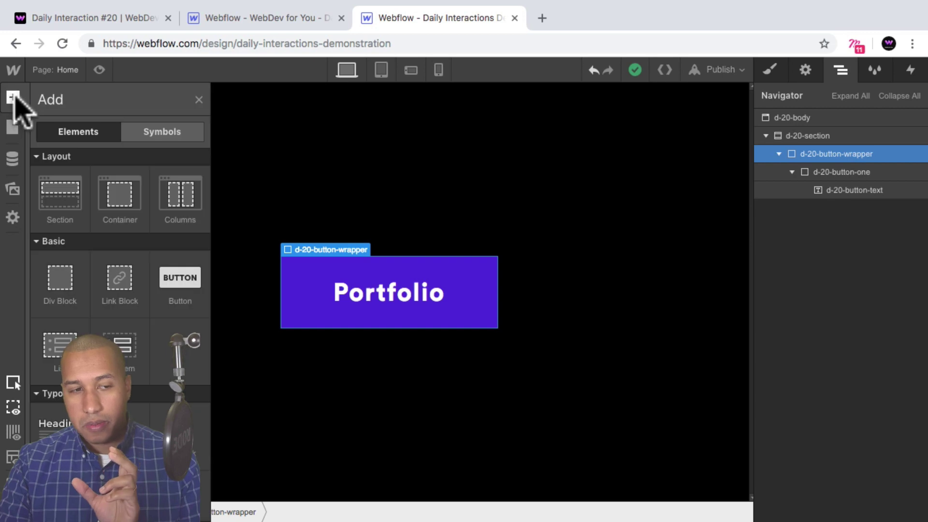
pyautogui.click(120, 285)
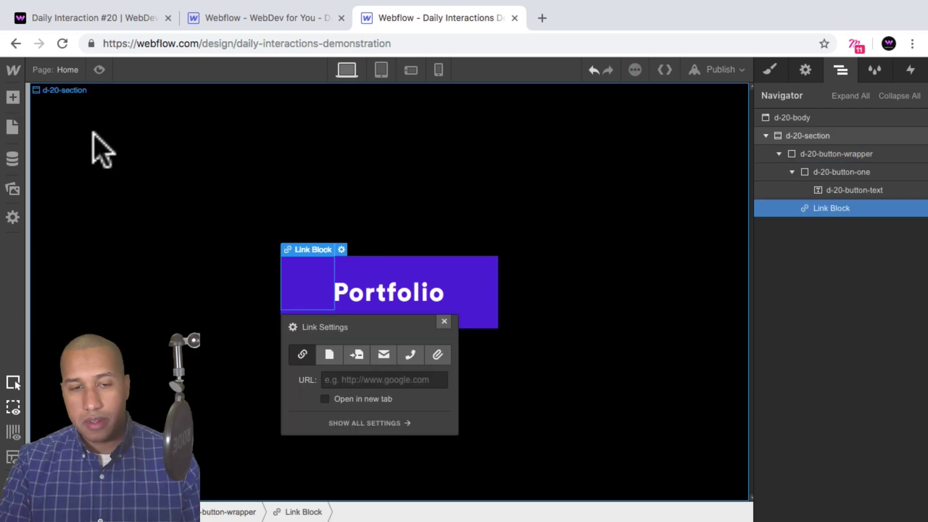
pyautogui.click(214, 145)
pyautogui.press('super+z')
# Step: Add a Link Block inside d-20-button-wrapper, alongside d-20-button-one, and give it the new class d-20-button-two
pyautogui.click(827, 153)
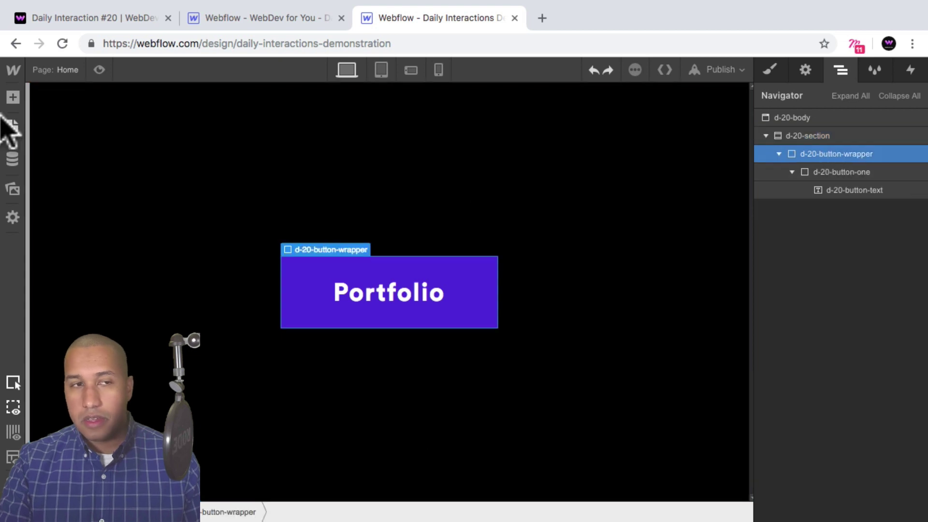
pyautogui.click(10, 96)
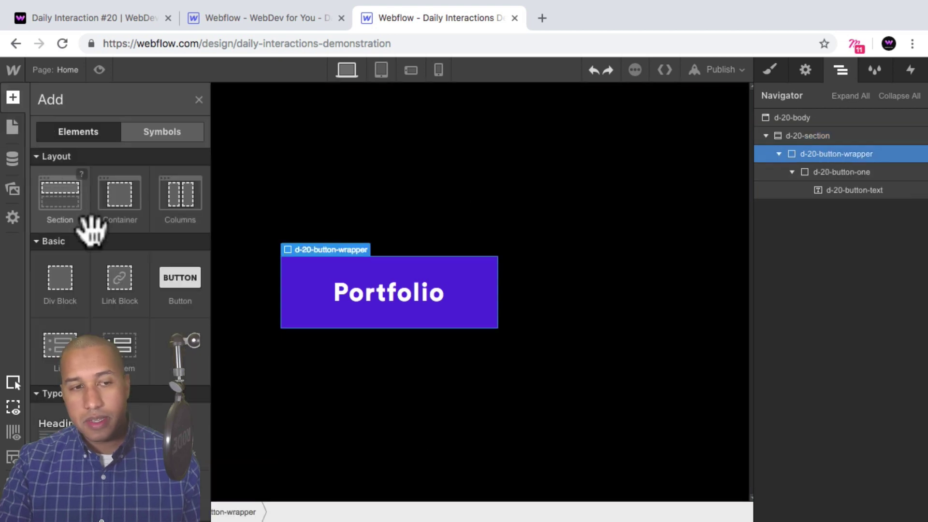
pyautogui.click(118, 283)
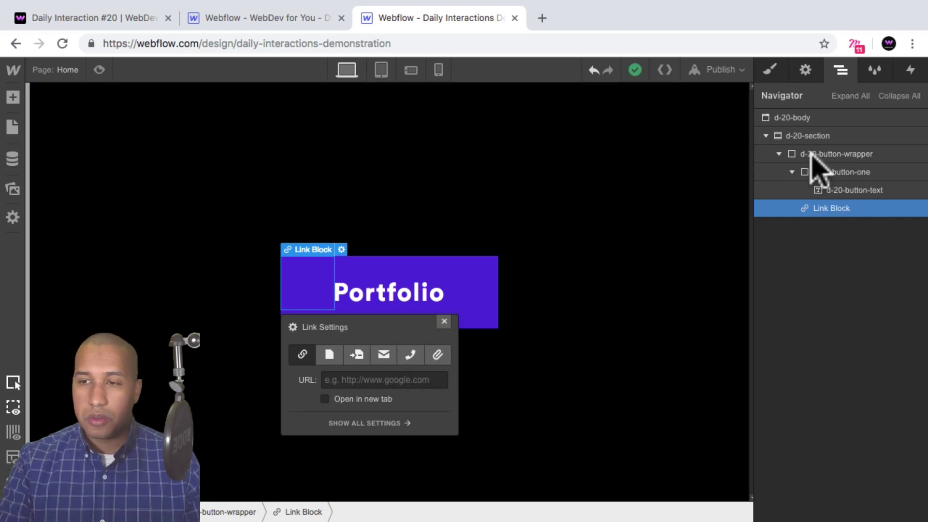
pyautogui.click(770, 71)
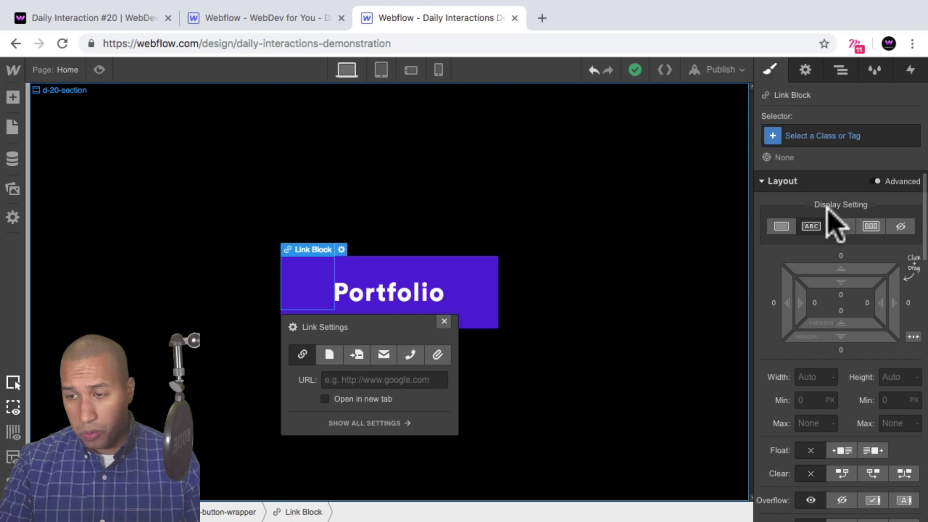
pyautogui.scroll(-3, 827, 205)
pyautogui.click(817, 135)
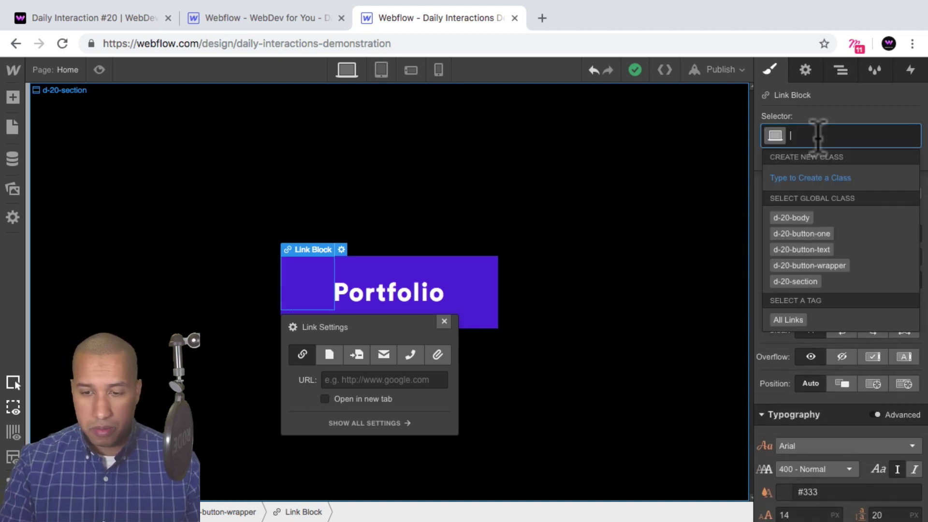
pyautogui.write('d-20-')
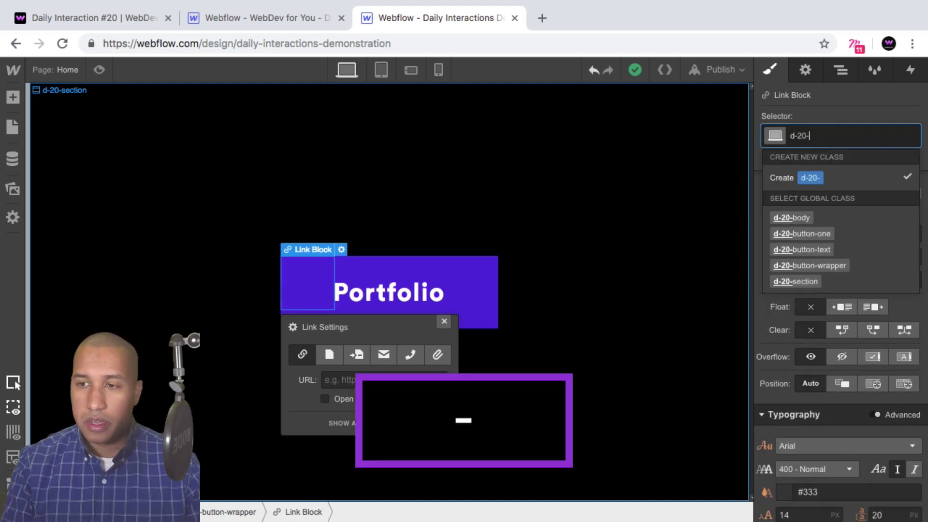
pyautogui.write('button-two')
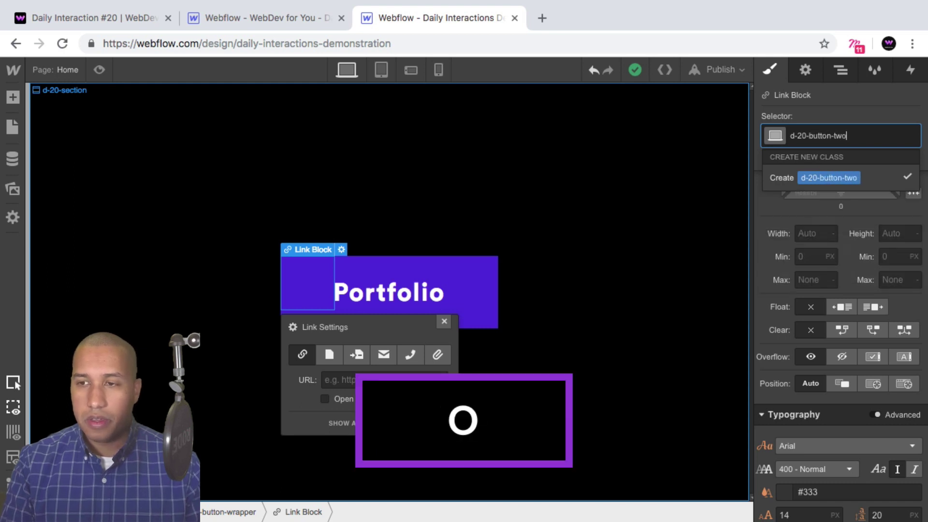
pyautogui.press('Return')
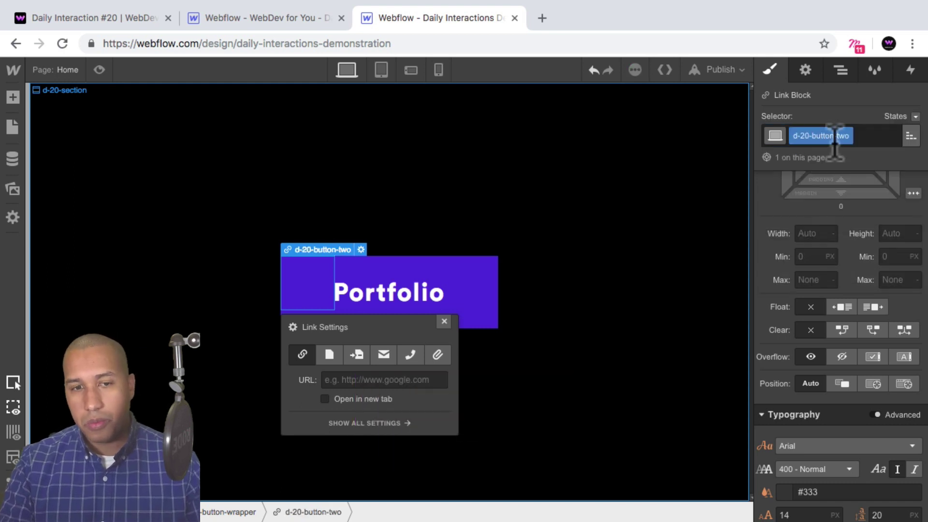
# Step: Position d-20-button-two absolutely and stretch it over the full wrapper with 0 px offsets on all four sides
pyautogui.scroll(-1, 870, 281)
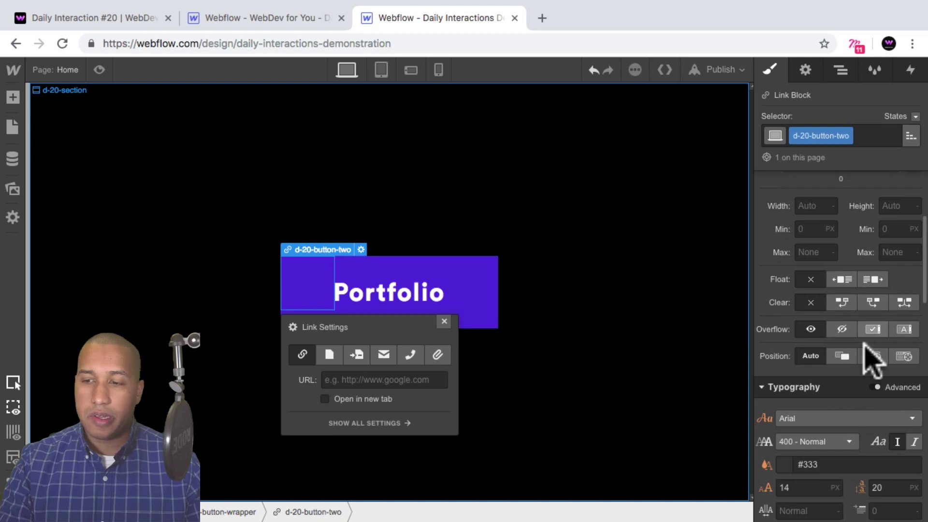
pyautogui.click(873, 357)
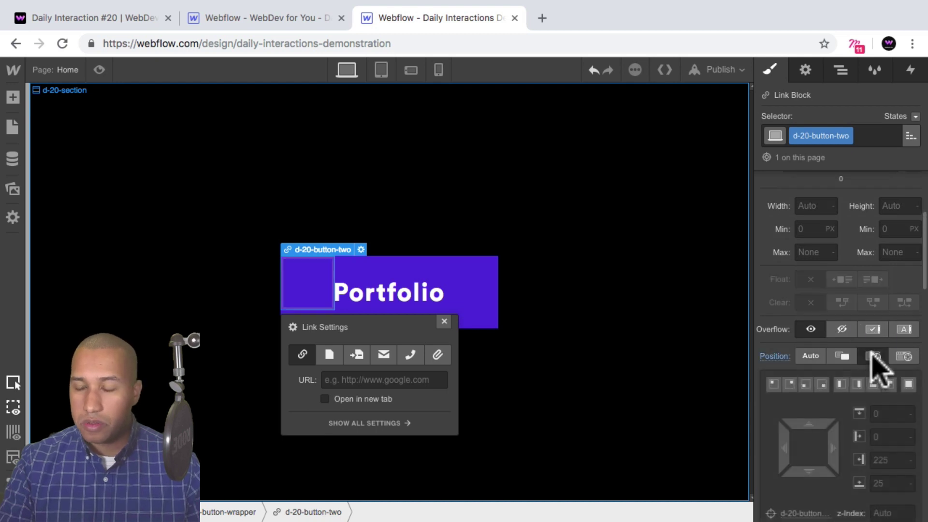
pyautogui.click(908, 384)
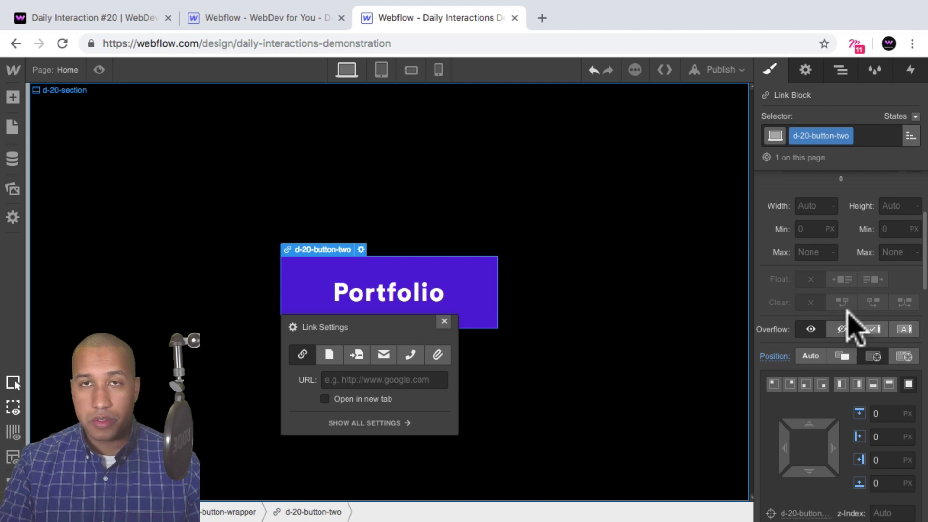
# Step: Set the display of d-20-button-two to a horizontal flex layout with its children centered both horizontally and vertically
pyautogui.scroll(6, 851, 324)
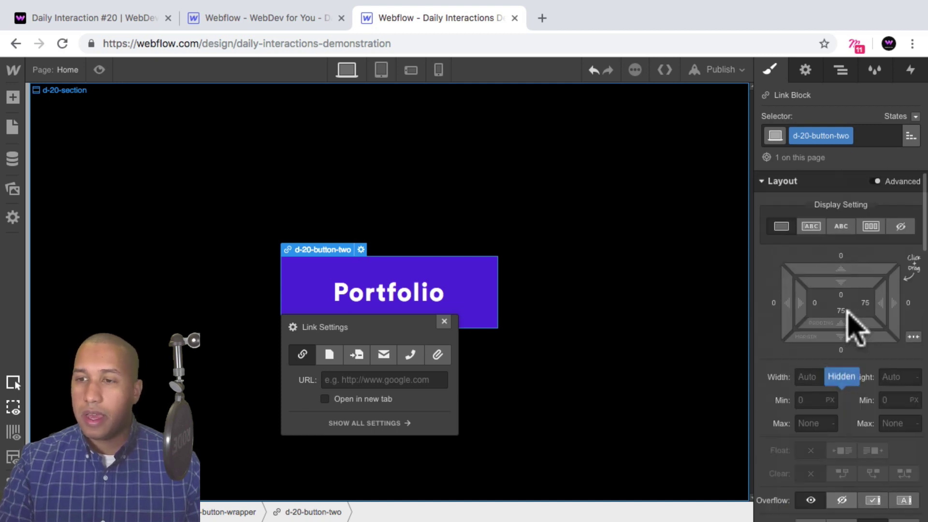
pyautogui.click(871, 225)
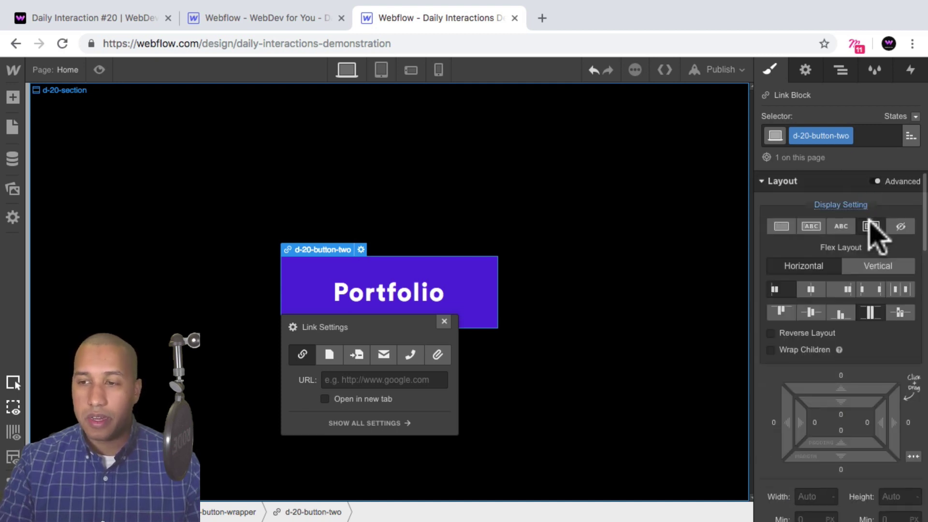
pyautogui.click(812, 290)
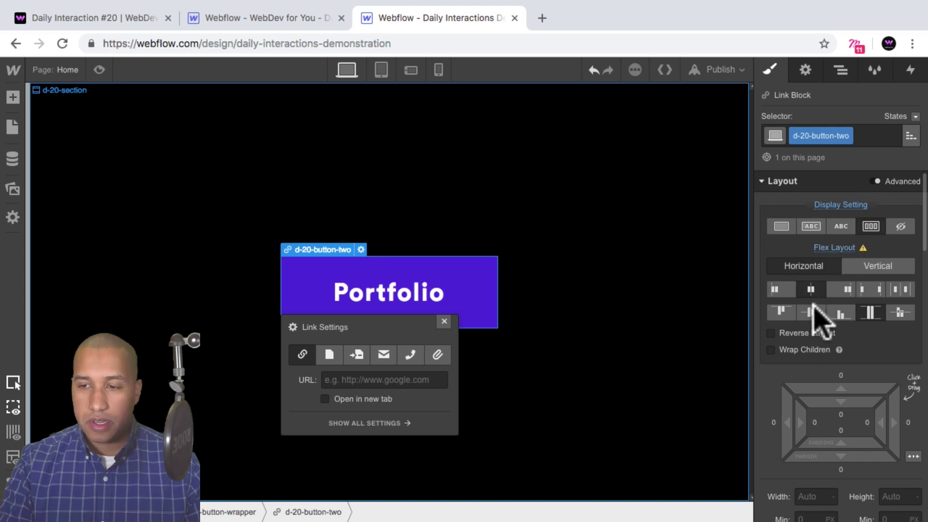
pyautogui.click(813, 312)
pyautogui.scroll(-3, 867, 311)
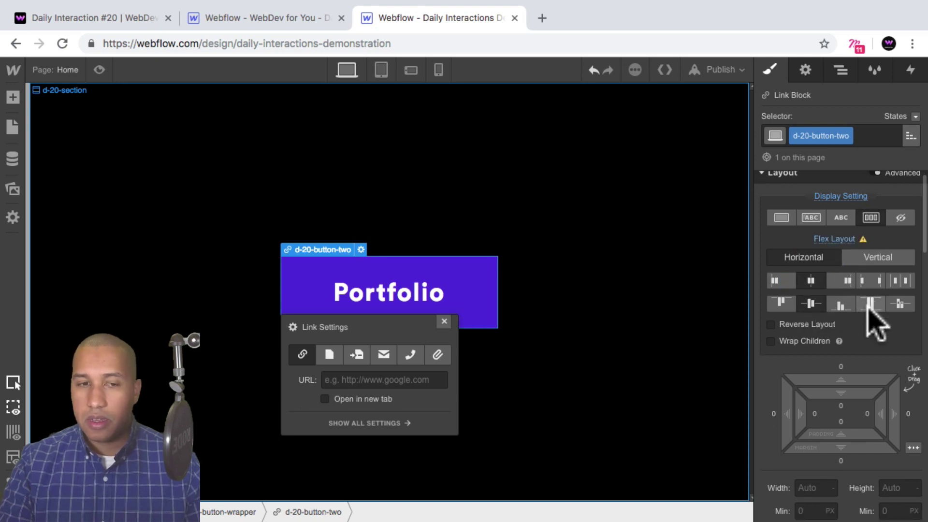
pyautogui.scroll(-6, 870, 321)
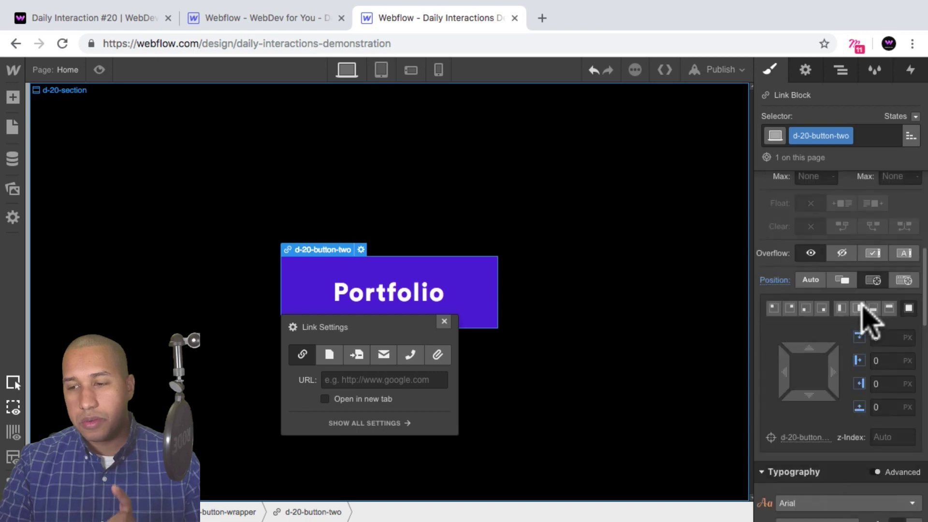
# Step: Give d-20-button-two a solid border on all sides, 5 px wide, in the saved blue swatch #4d16dd
pyautogui.scroll(-10, 865, 319)
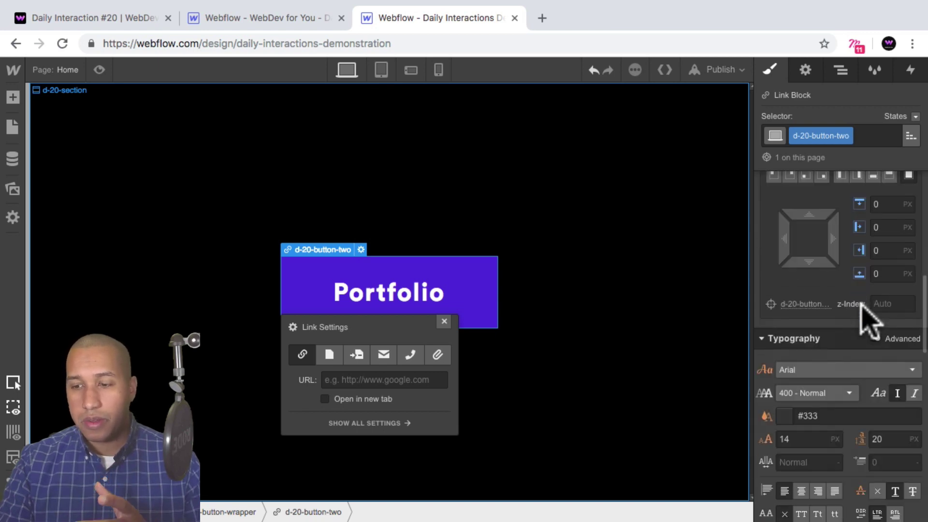
pyautogui.scroll(-3, 867, 321)
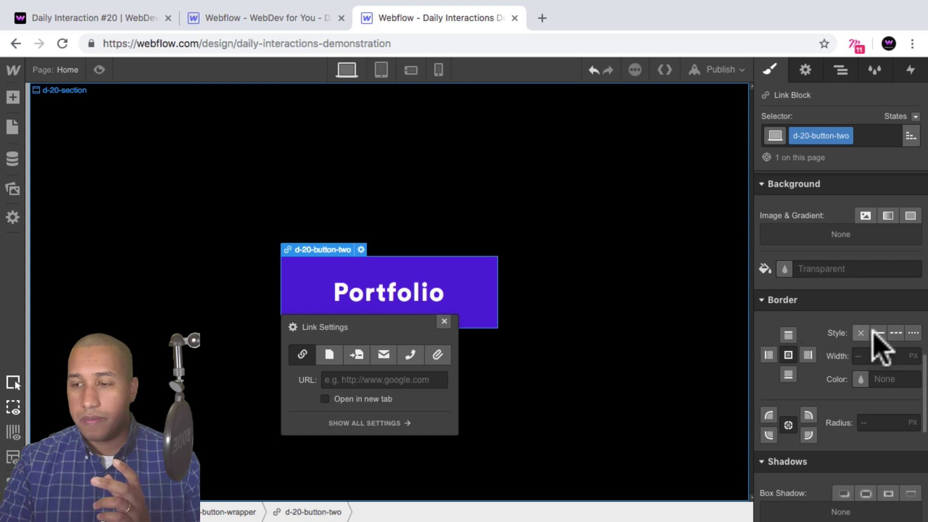
pyautogui.click(878, 332)
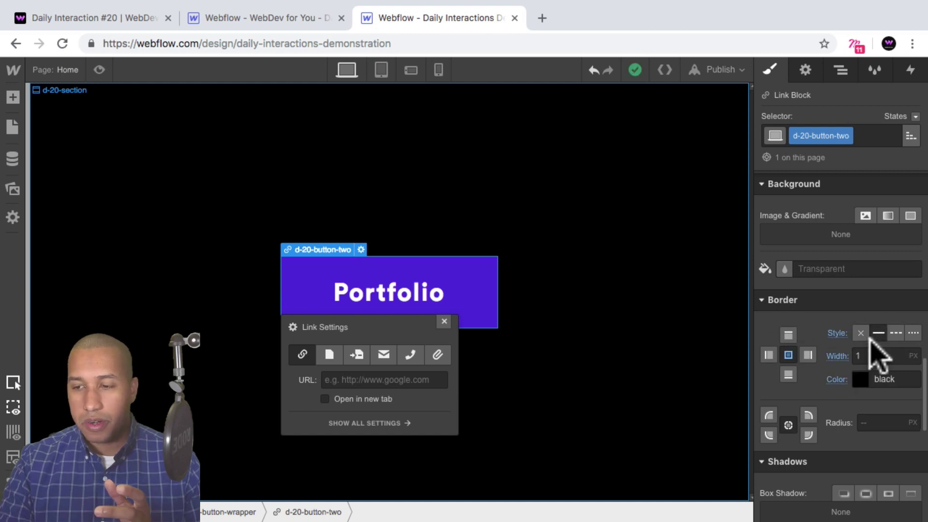
pyautogui.write('5')
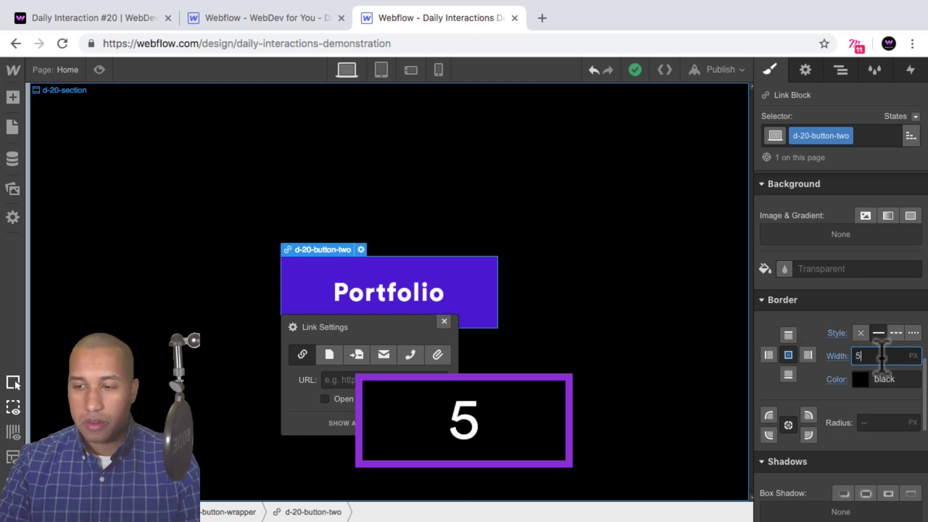
pyautogui.press('Return')
pyautogui.click(878, 379)
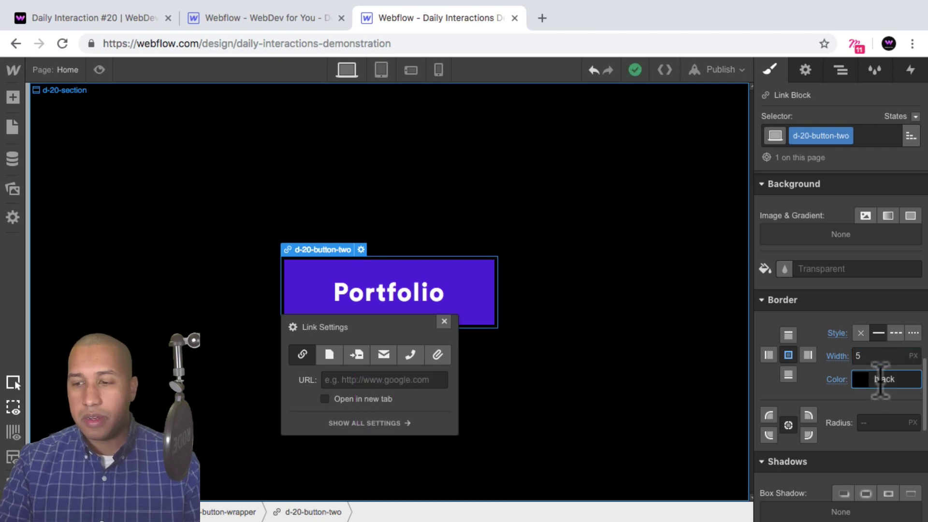
pyautogui.click(865, 381)
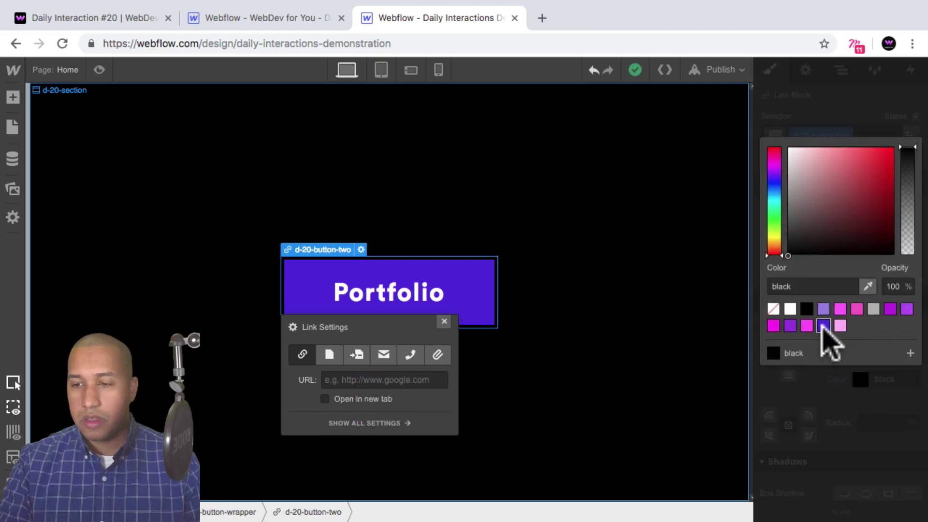
pyautogui.click(823, 325)
pyautogui.click(841, 400)
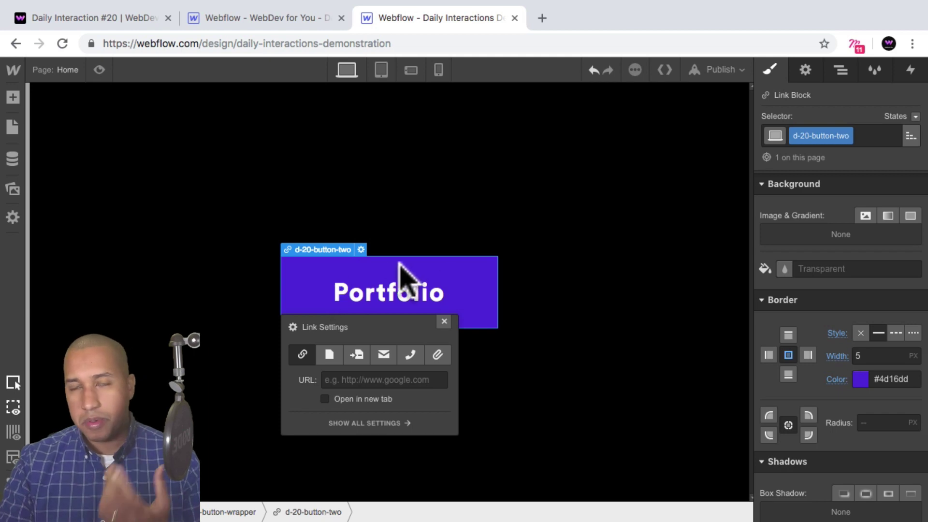
# Step: Copy the d-20-button-text element from d-20-button-one and paste it inside d-20-button-two
pyautogui.click(842, 71)
pyautogui.click(843, 192)
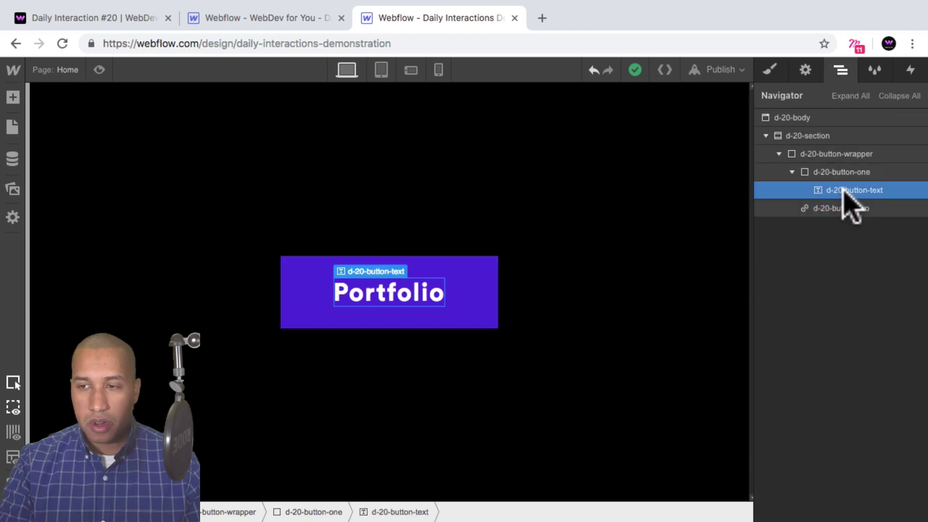
pyautogui.press('super+c')
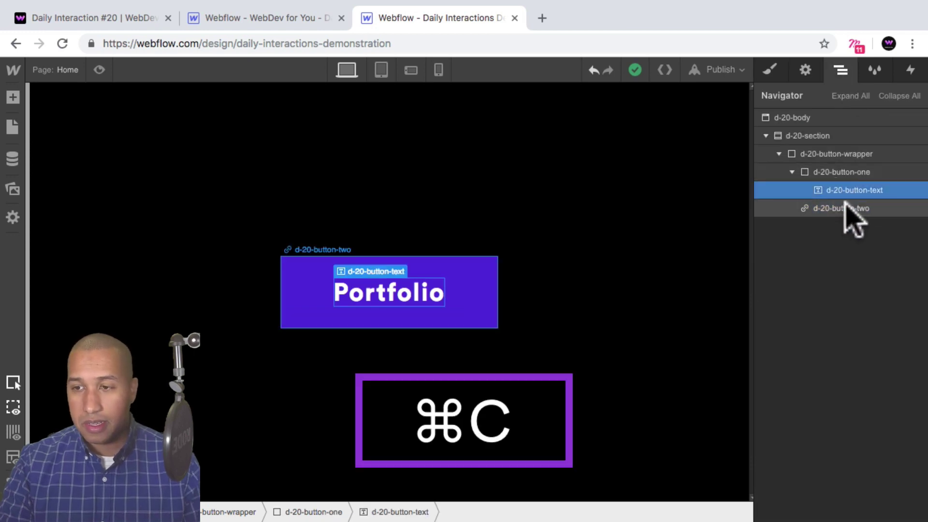
pyautogui.click(843, 208)
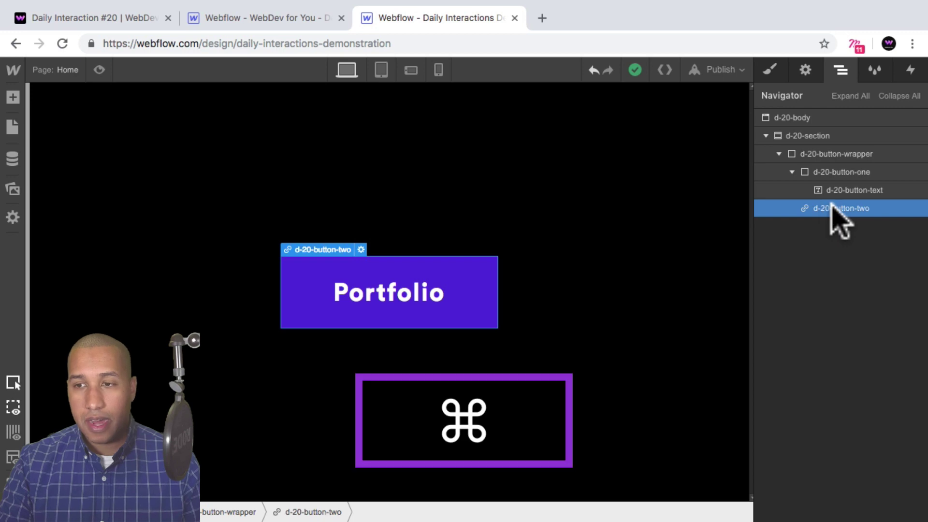
pyautogui.press('super+v')
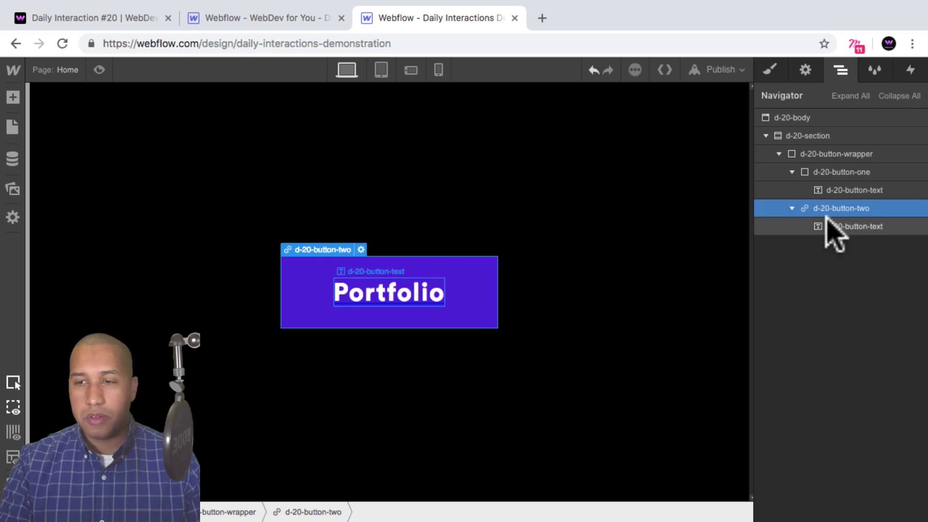
# Step: Review the Portfolio button on the published Demo 20 page and examine the layout settings of d-20-button-two
pyautogui.click(112, 20)
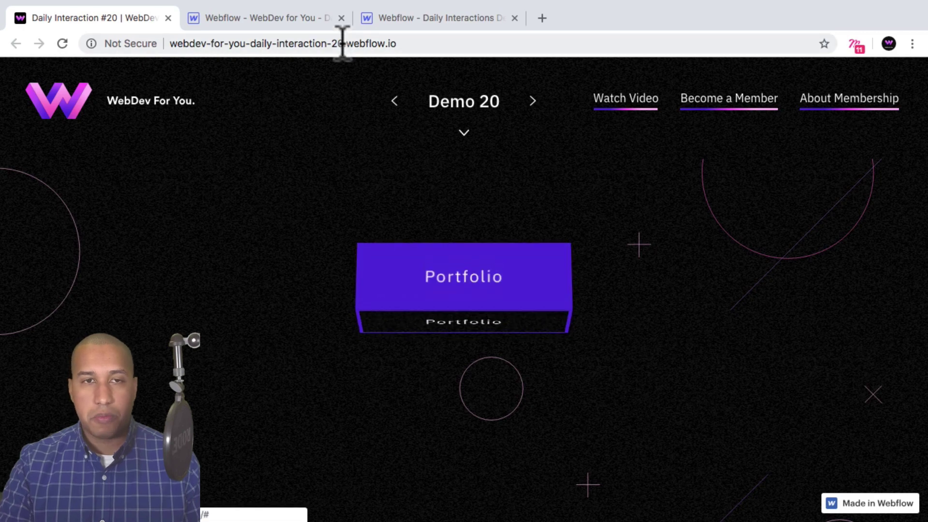
pyautogui.click(391, 23)
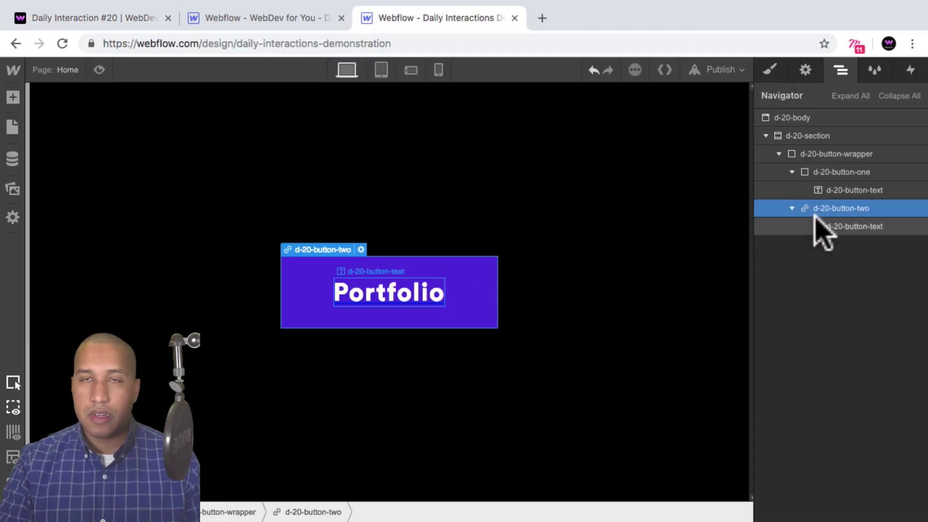
pyautogui.click(768, 71)
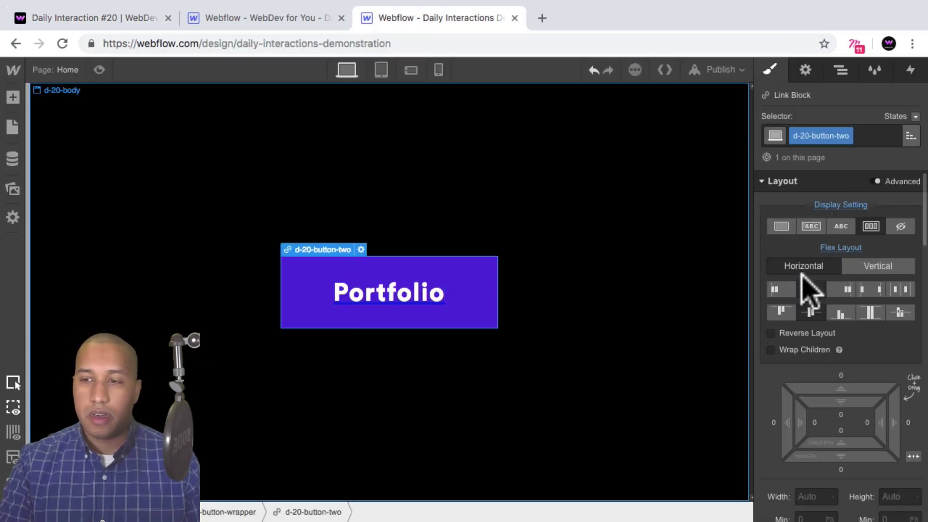
pyautogui.click(588, 140)
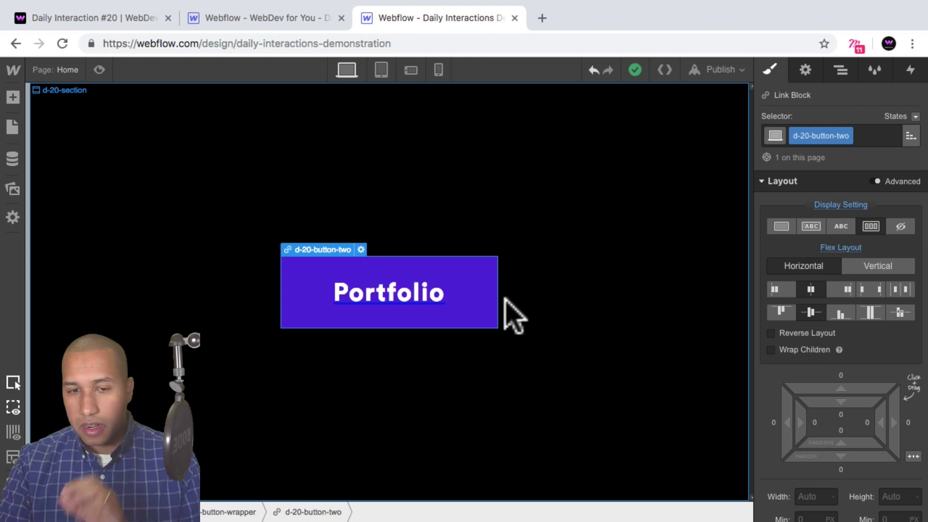
pyautogui.scroll(-1, 903, 220)
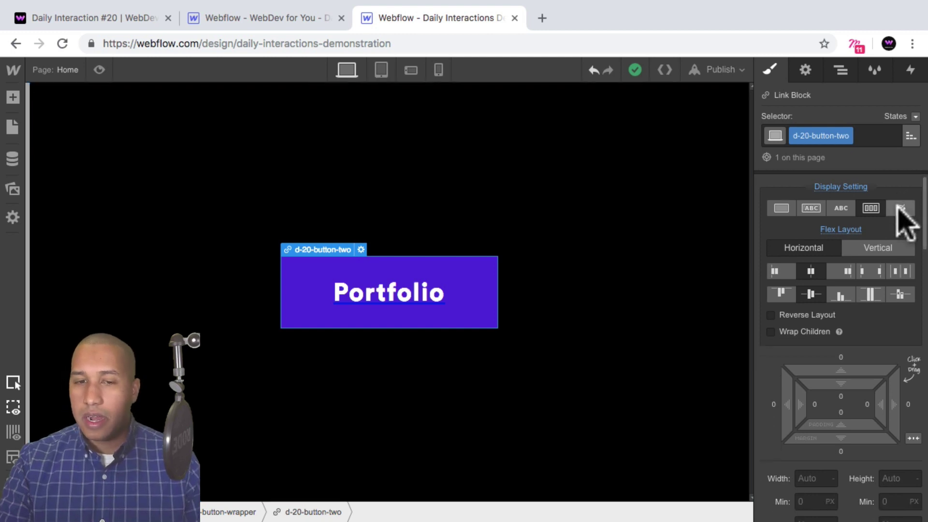
pyautogui.scroll(-2, 897, 204)
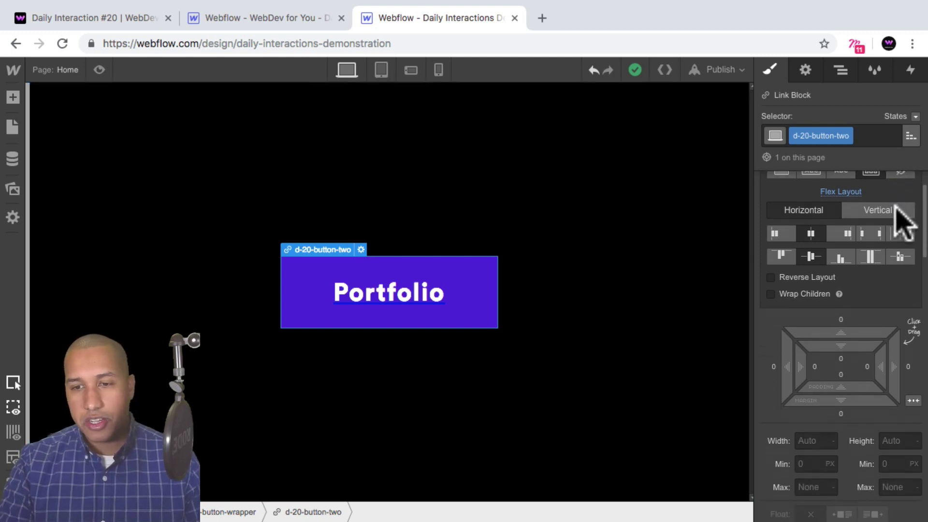
# Step: Set the Children Perspective of d-20-button-wrapper to 2000 px to enable 3D transforms for its children
pyautogui.click(840, 70)
pyautogui.click(851, 154)
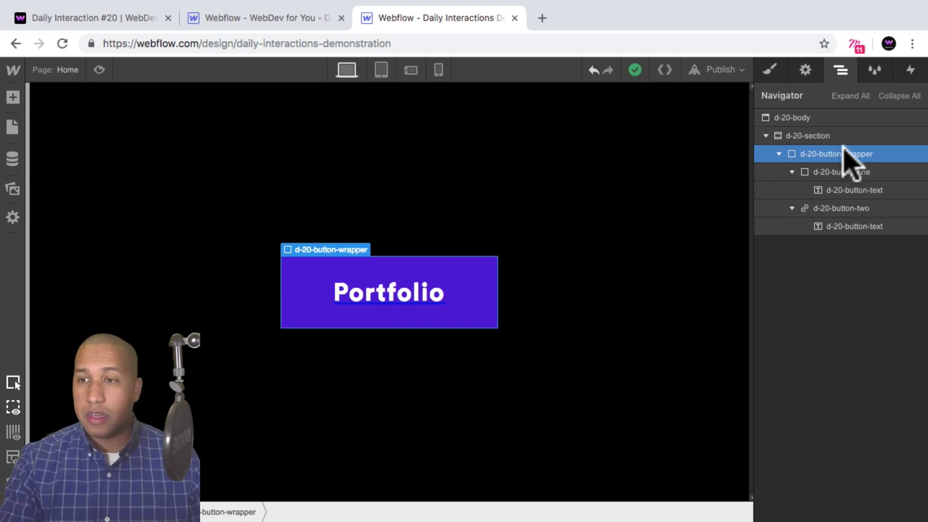
pyautogui.click(771, 73)
pyautogui.scroll(-5, 863, 208)
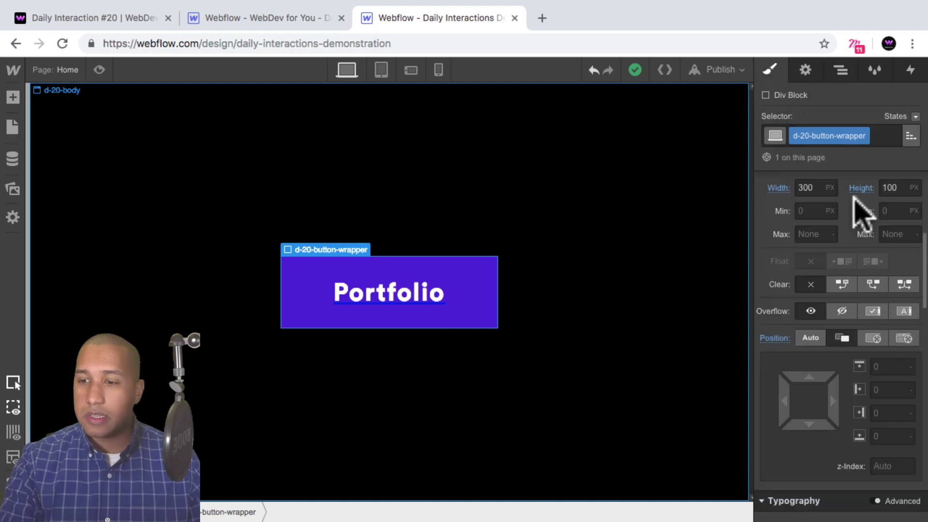
pyautogui.scroll(-15, 863, 217)
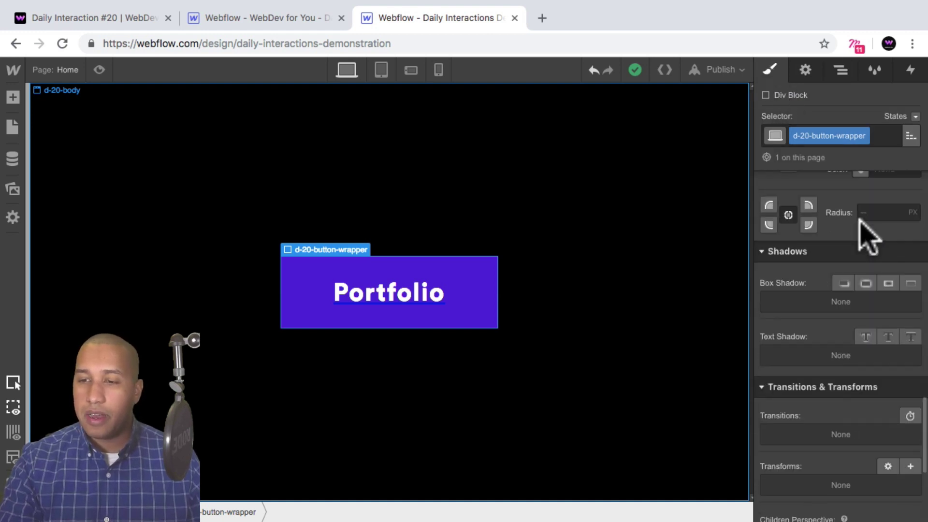
pyautogui.scroll(-6, 867, 238)
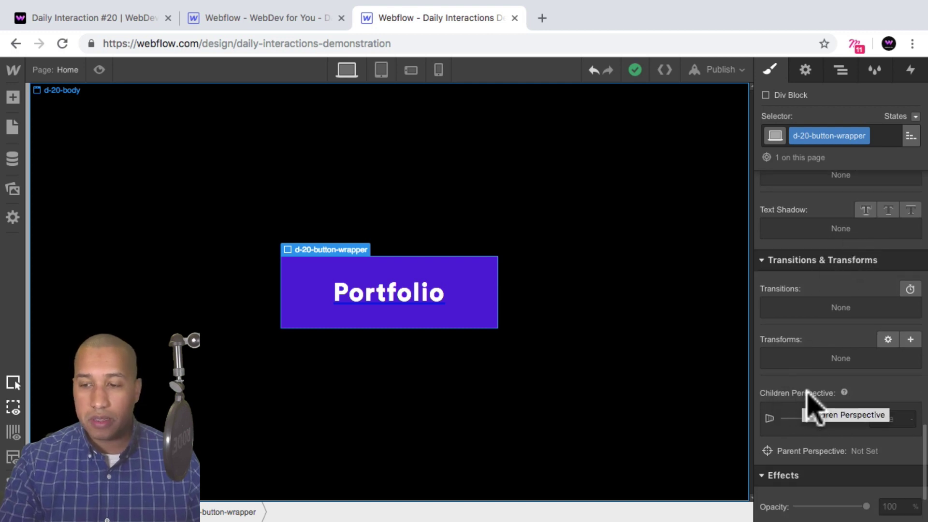
pyautogui.moveTo(844, 393)
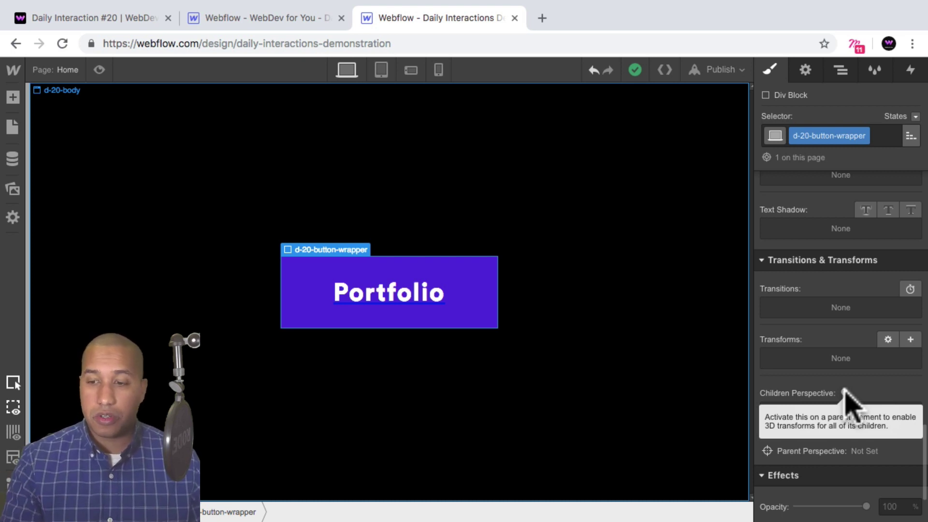
pyautogui.click(841, 70)
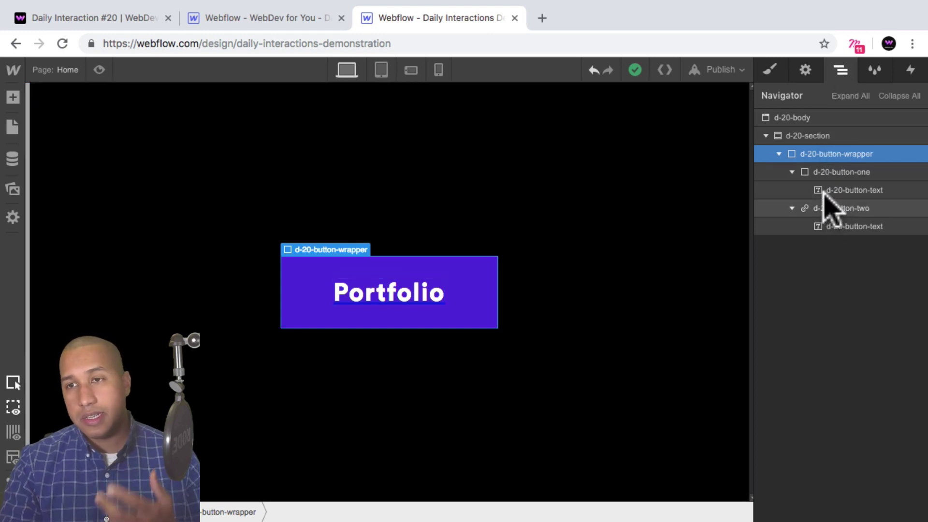
pyautogui.click(769, 69)
pyautogui.scroll(-15, 866, 317)
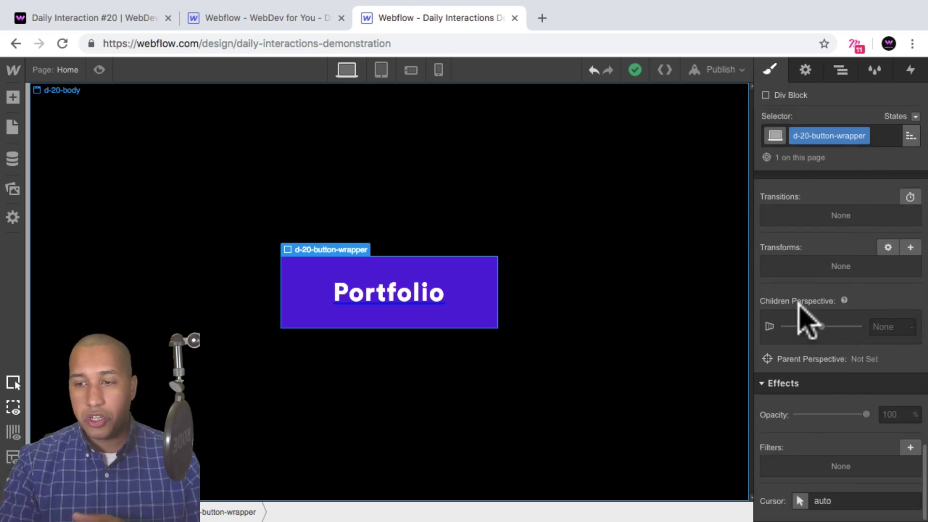
pyautogui.moveTo(822, 327); pyautogui.dragTo(883, 327)
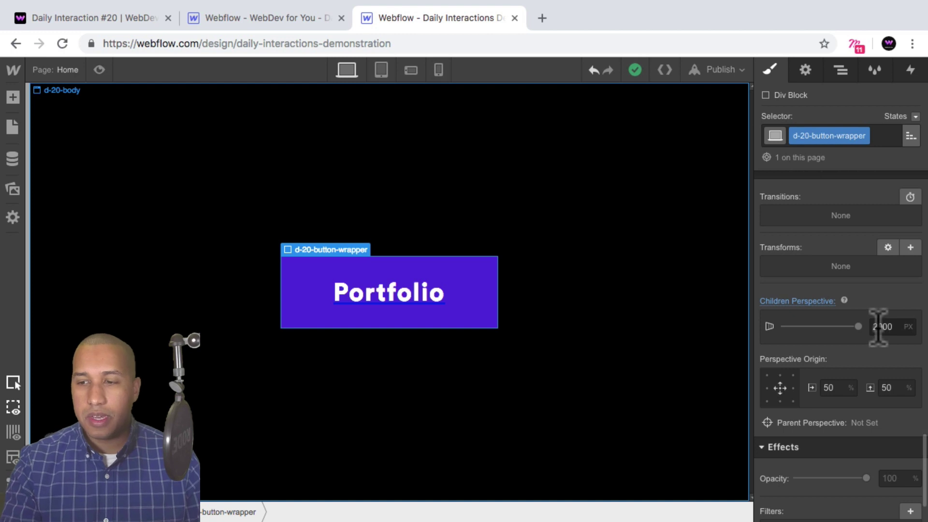
pyautogui.click(861, 329)
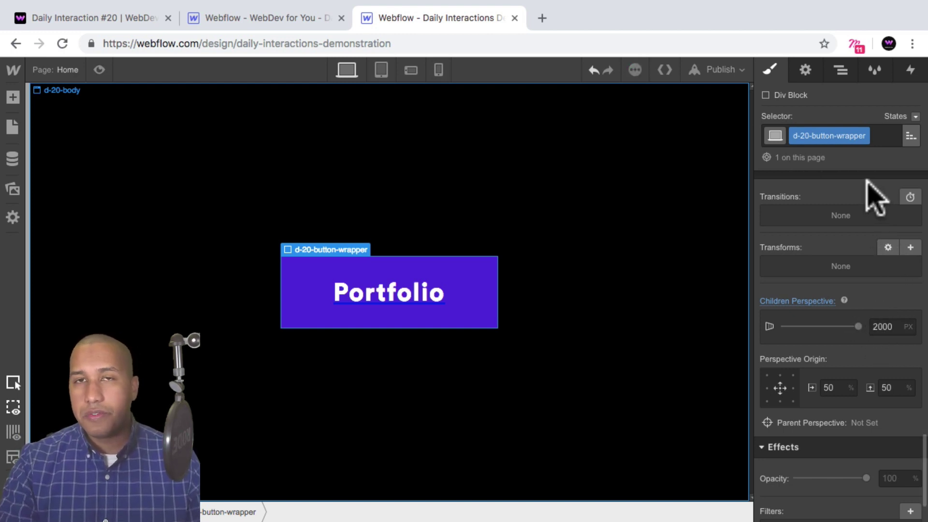
# Step: Remove the underline from the Portfolio text by setting the text decoration of d-20-button-two to none
pyautogui.click(841, 71)
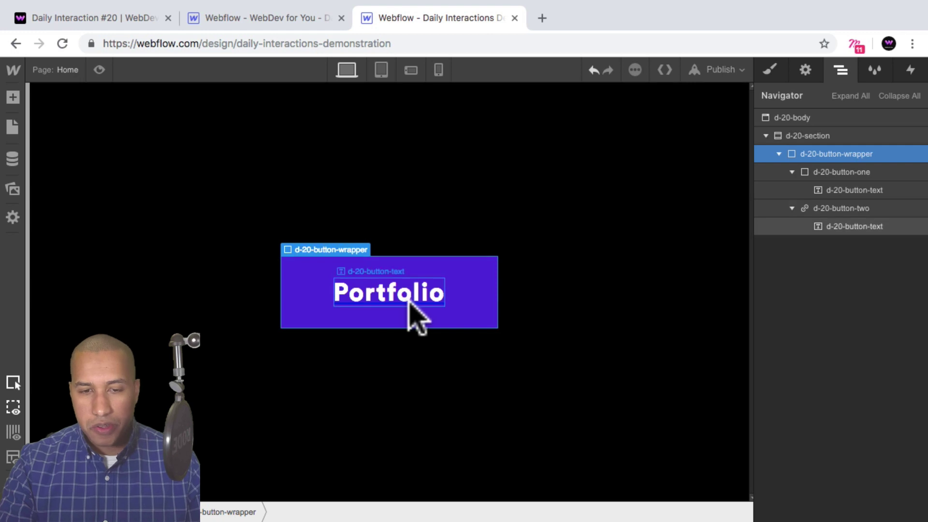
pyautogui.click(383, 304)
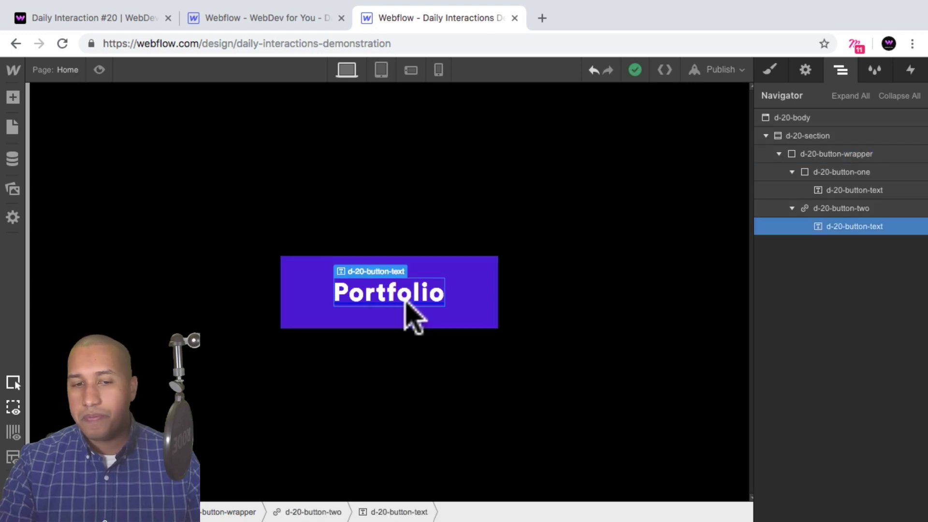
pyautogui.click(812, 208)
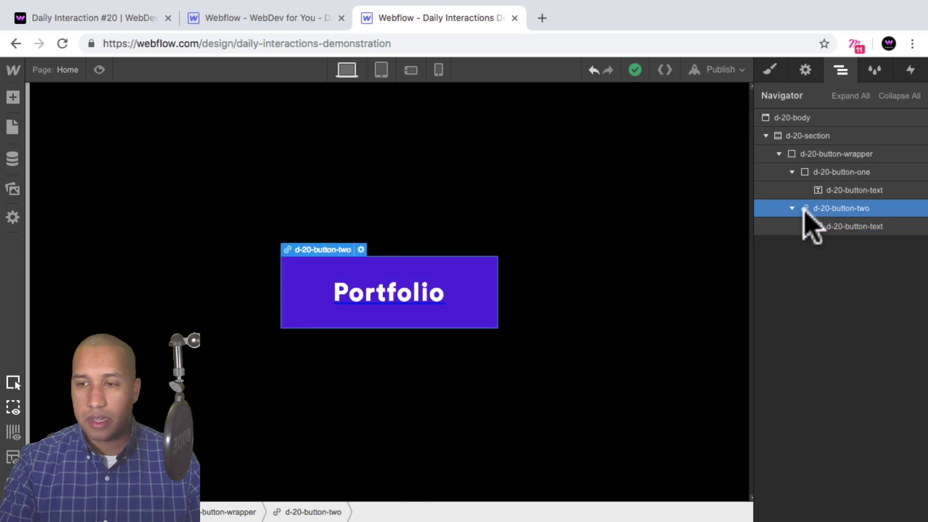
pyautogui.click(770, 70)
pyautogui.scroll(-6, 890, 290)
pyautogui.scroll(-2, 888, 300)
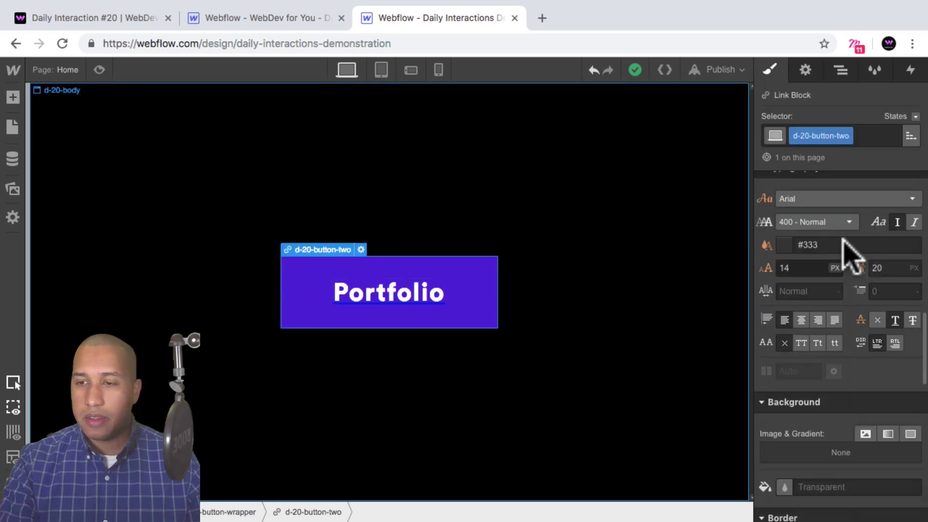
pyautogui.click(876, 320)
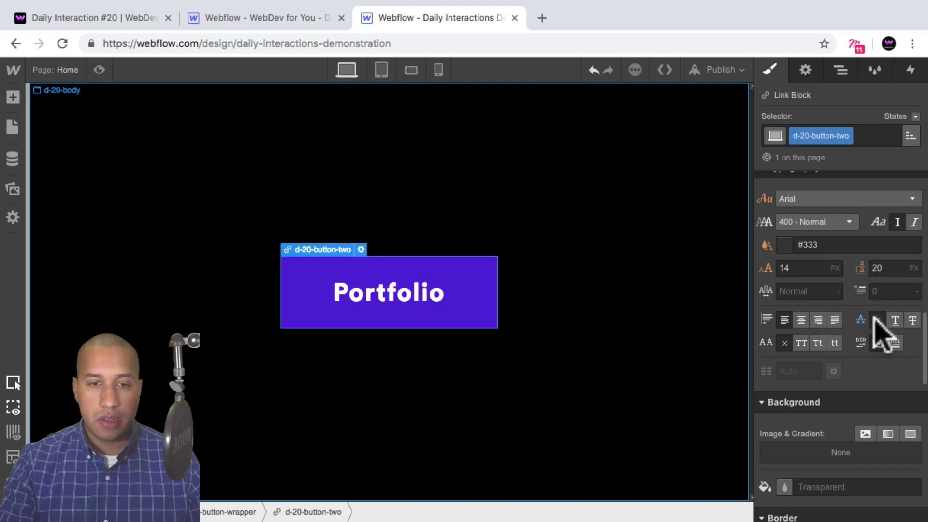
# Step: Add a Mouse Hover element trigger to d-20-button-wrapper
pyautogui.click(840, 70)
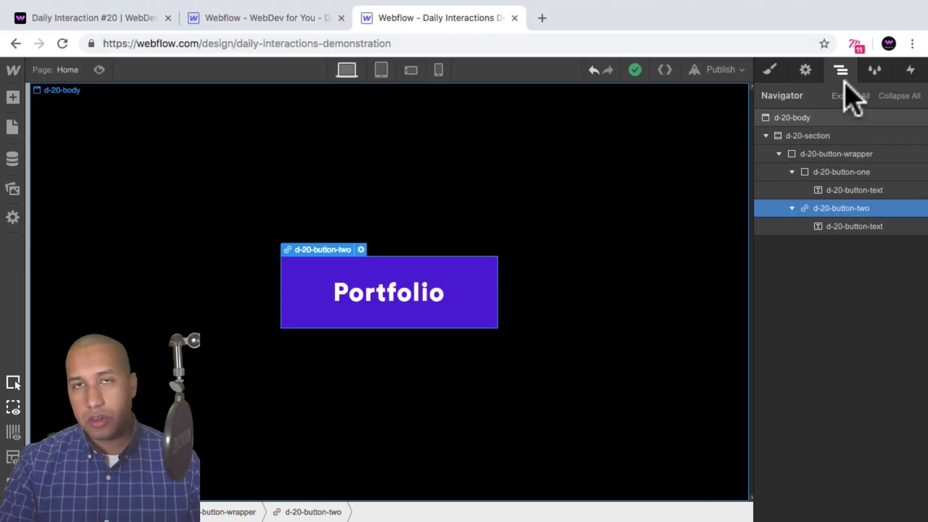
pyautogui.click(838, 149)
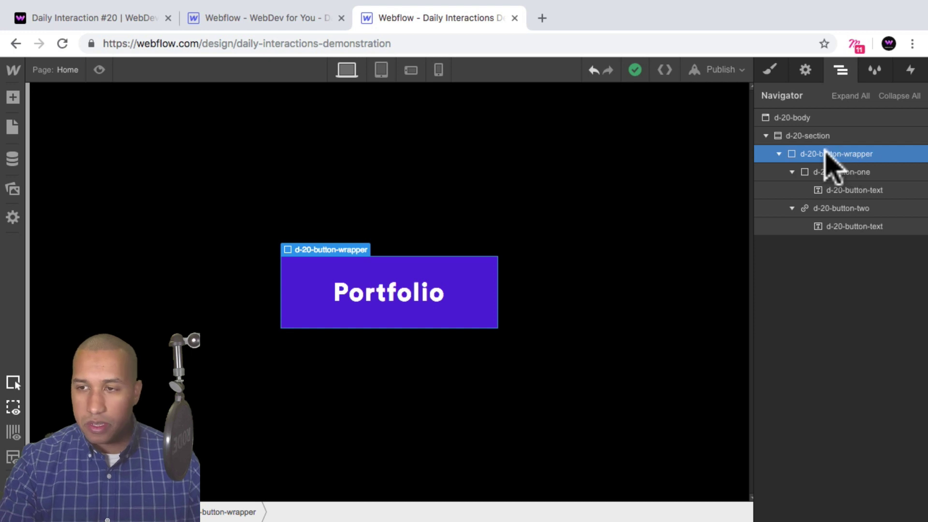
pyautogui.click(911, 70)
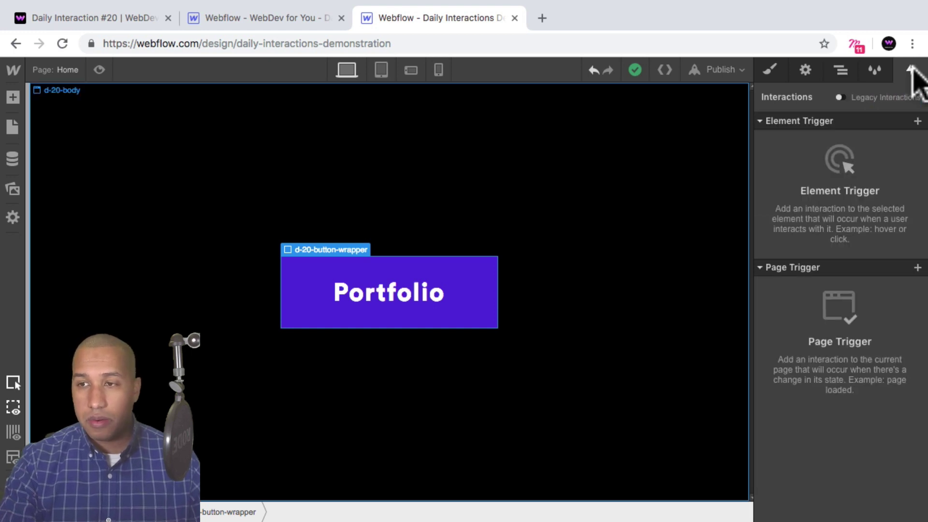
pyautogui.click(841, 70)
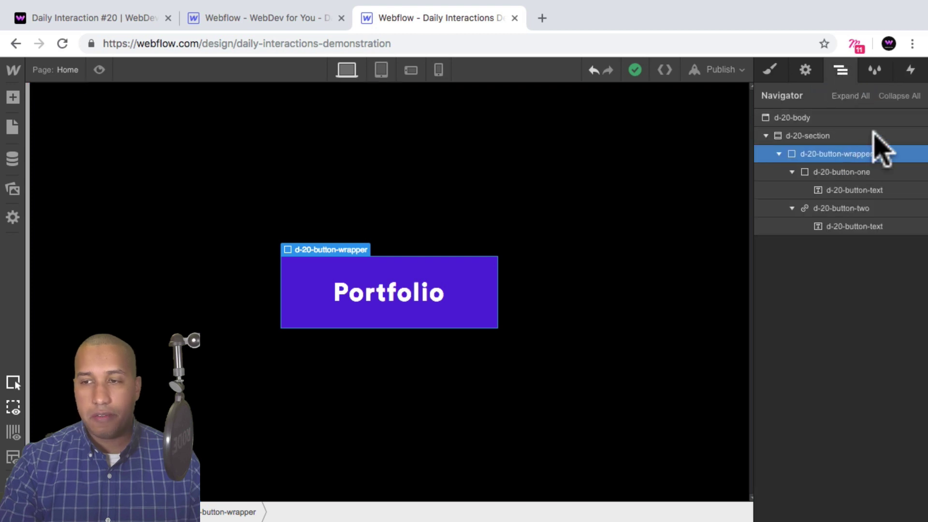
pyautogui.click(911, 72)
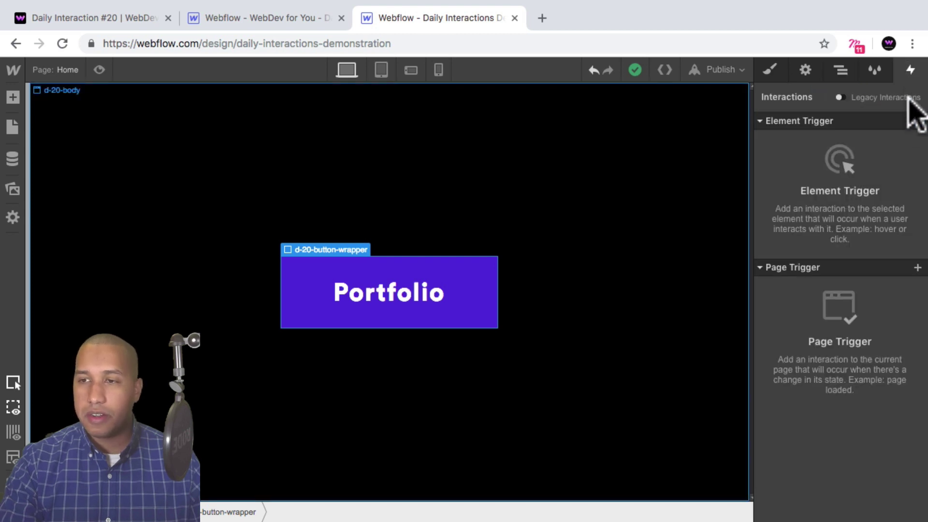
pyautogui.click(917, 121)
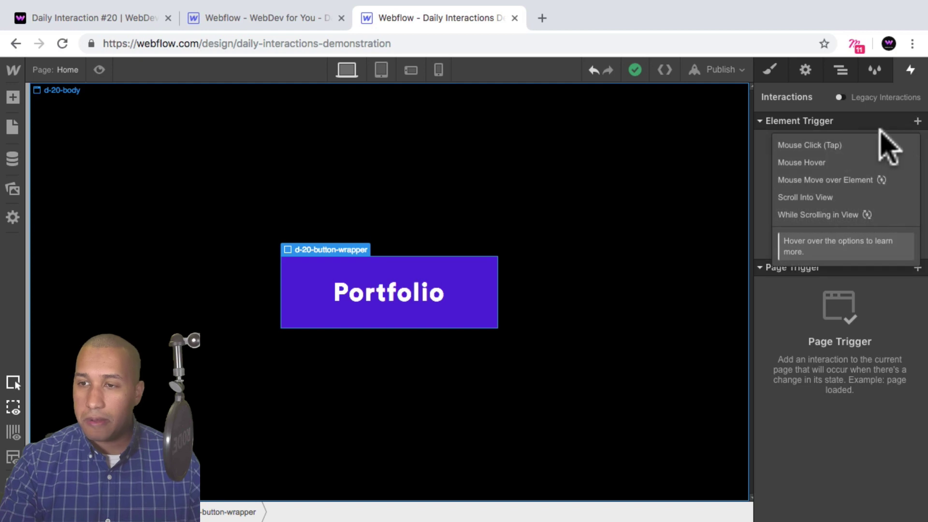
pyautogui.click(831, 164)
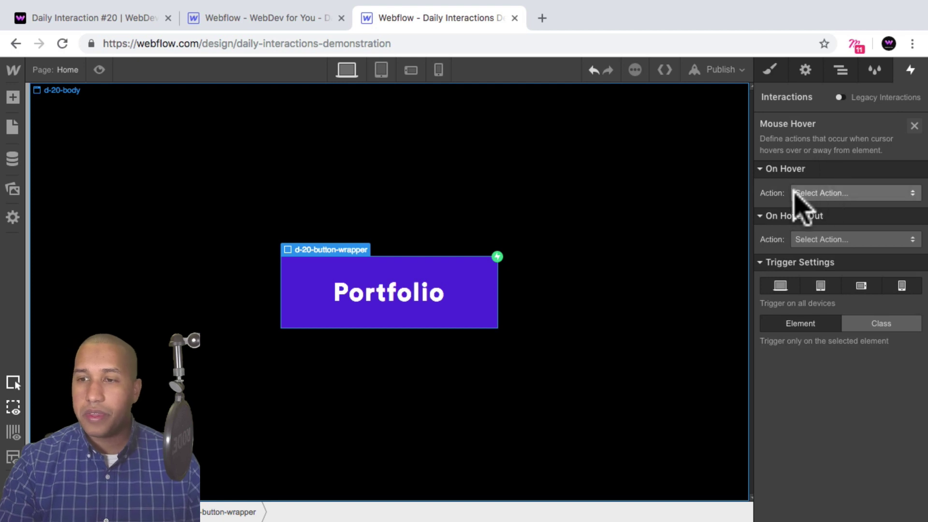
# Step: Set the On Hover action to Start an Animation and create a timed animation named d-20-mouse-in
pyautogui.click(821, 193)
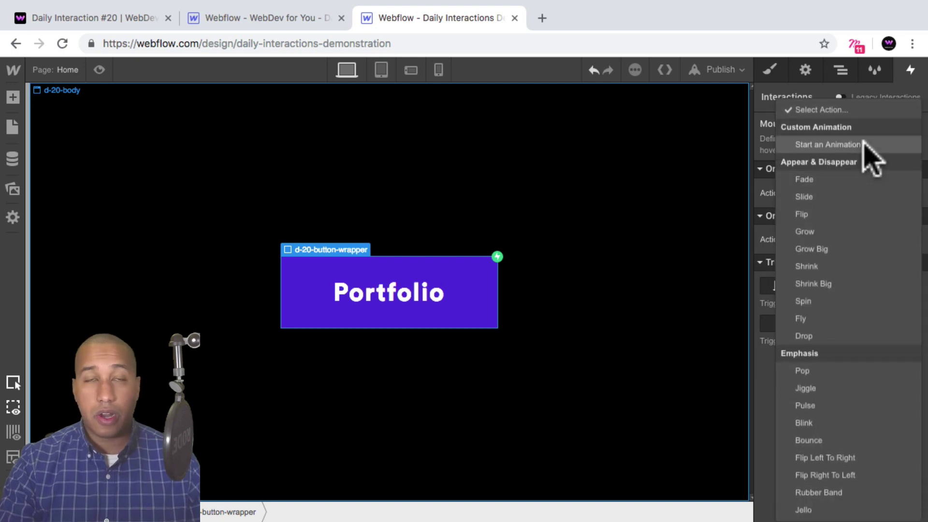
pyautogui.click(863, 144)
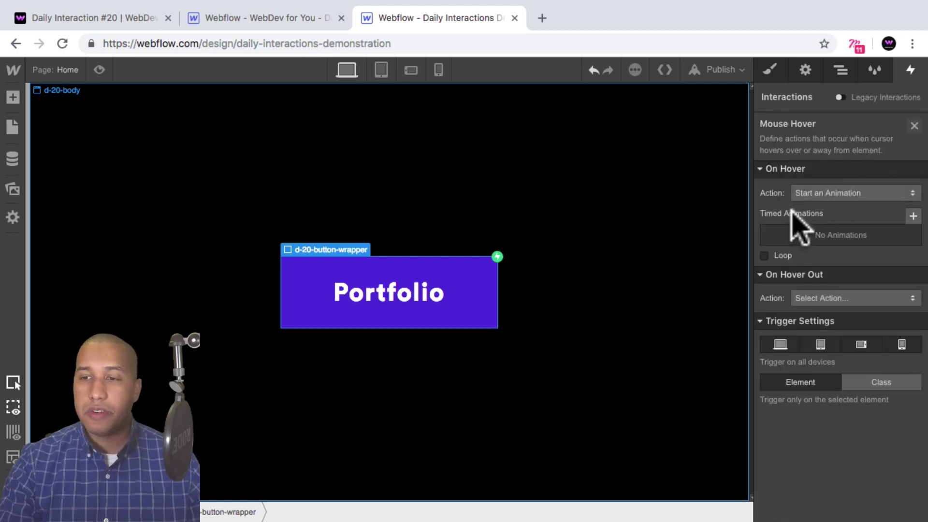
pyautogui.click(913, 215)
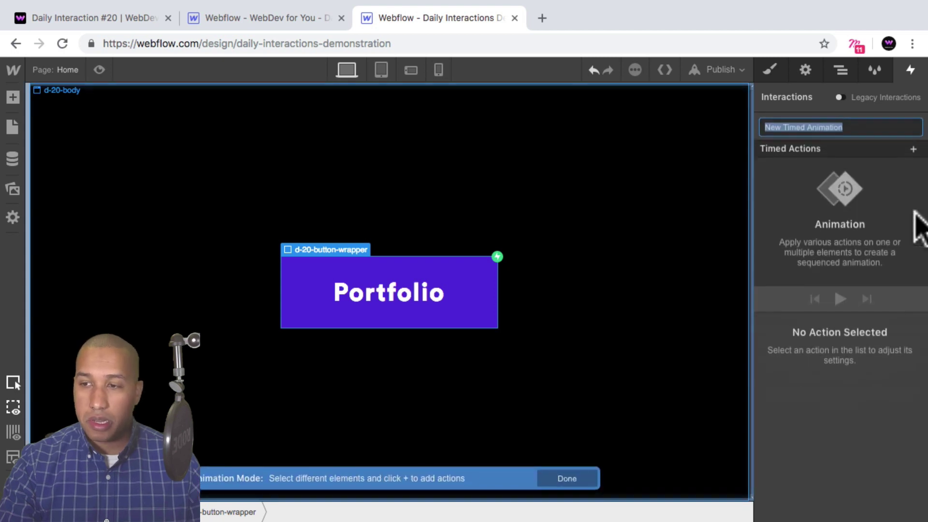
pyautogui.write('d-20-mouse-in')
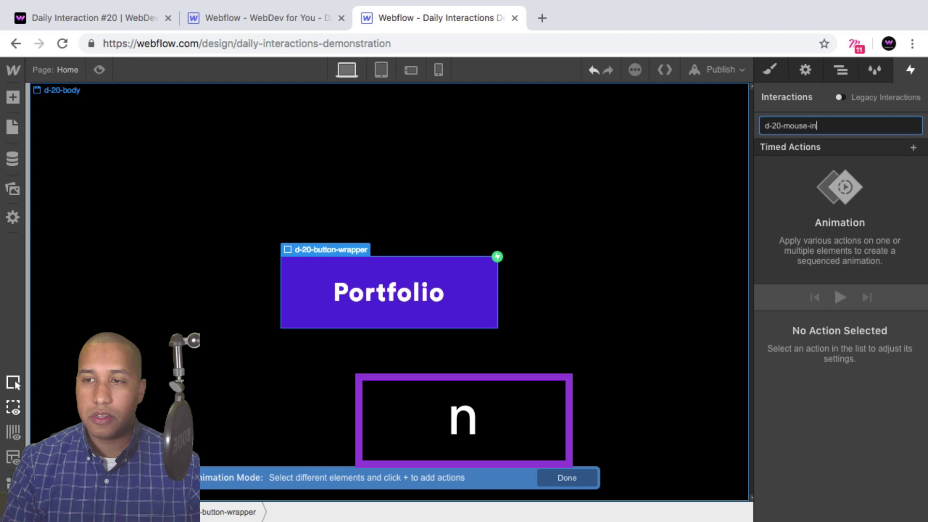
pyautogui.press('Return')
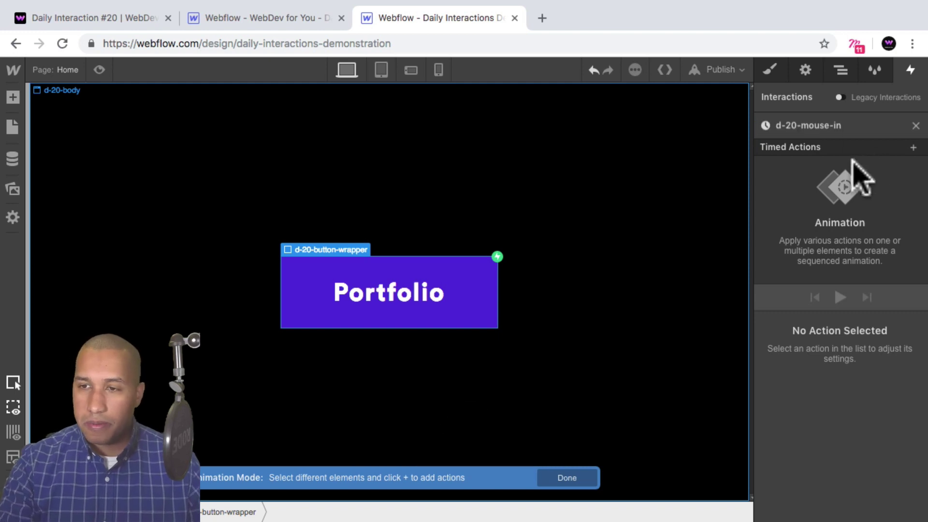
# Step: Add a Move action for d-20-button-two to the d-20-mouse-in animation
pyautogui.click(841, 71)
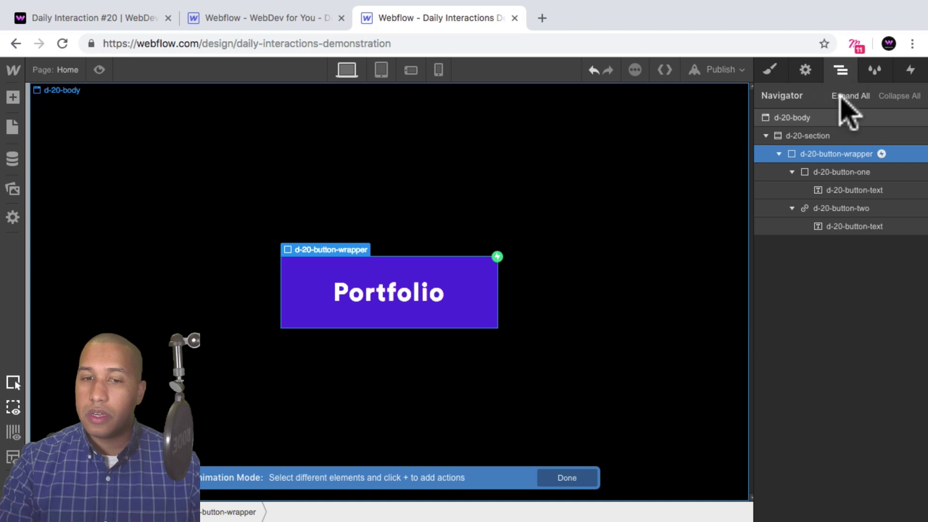
pyautogui.click(835, 209)
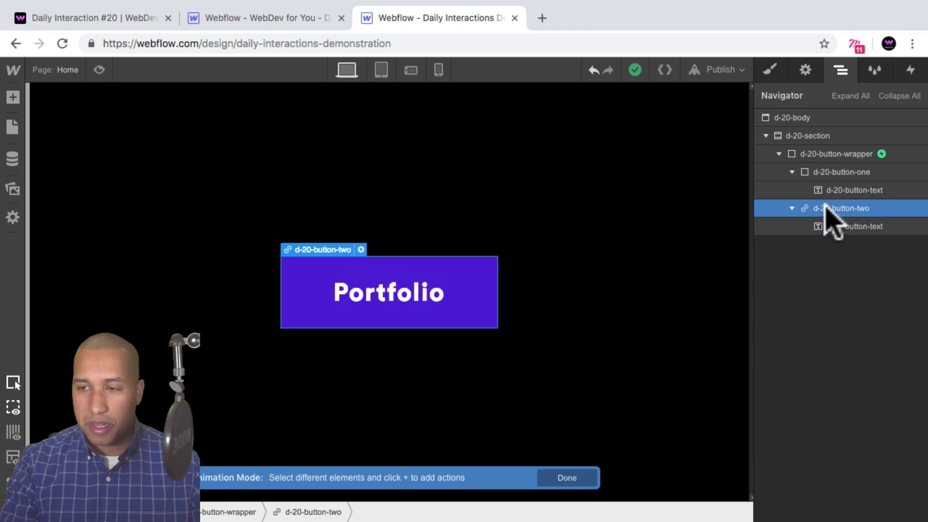
pyautogui.click(910, 69)
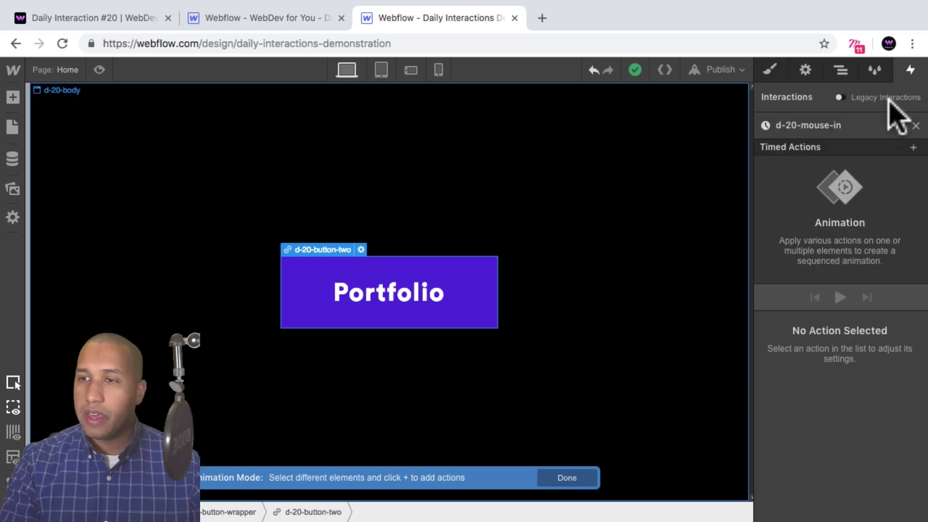
pyautogui.click(913, 147)
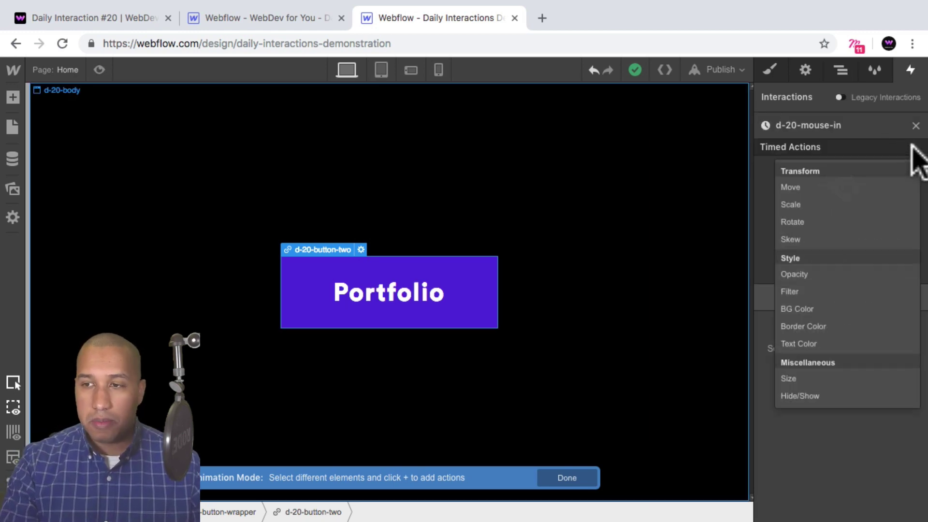
pyautogui.click(851, 196)
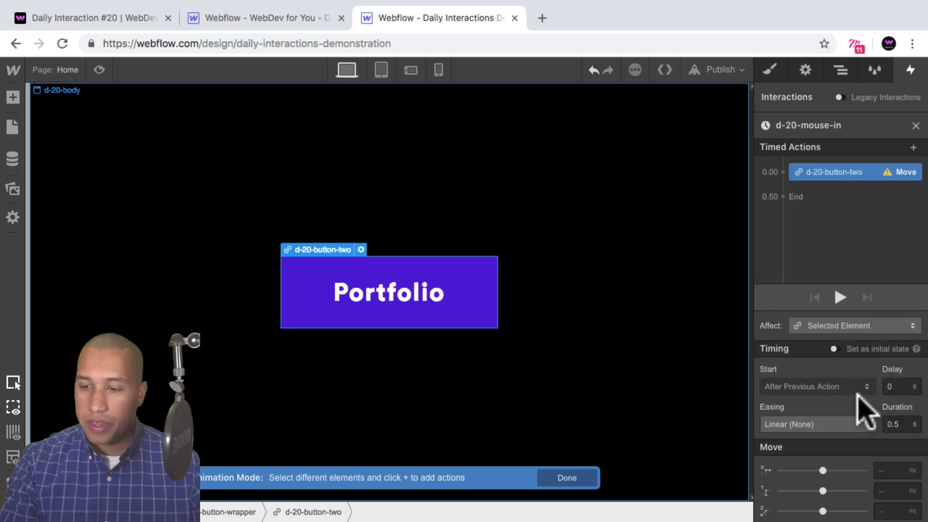
# Step: Set the Move action of d-20-button-two to 100% on the Y axis and make it the initial state
pyautogui.click(882, 491)
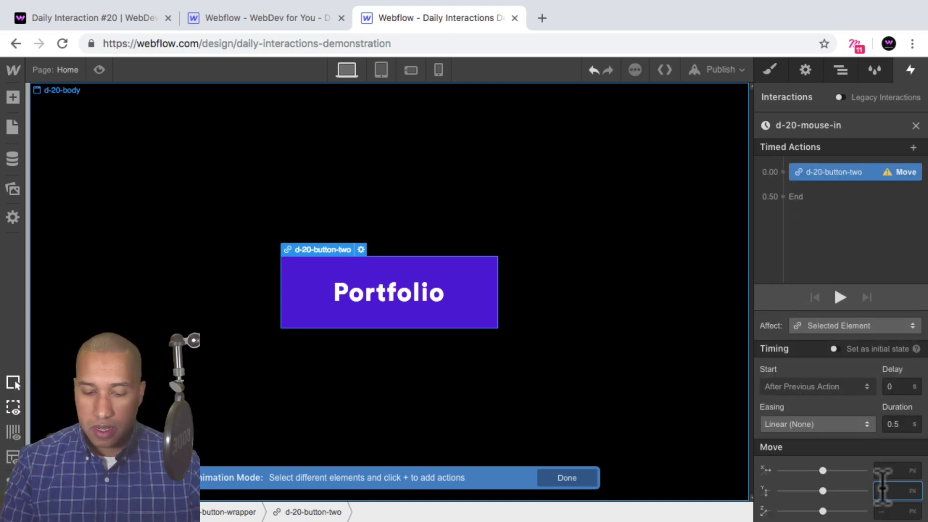
pyautogui.write('-100%')
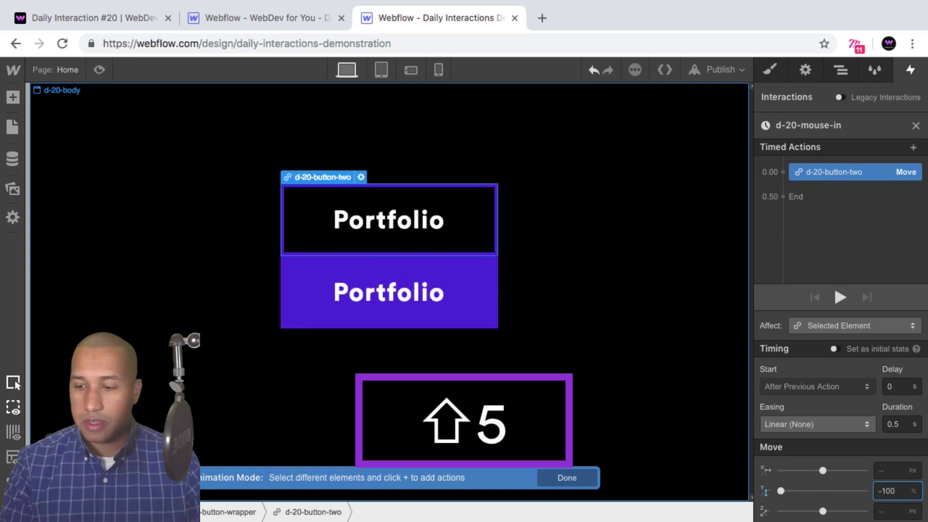
pyautogui.press('super+a')
pyautogui.press('super+BackSpace')
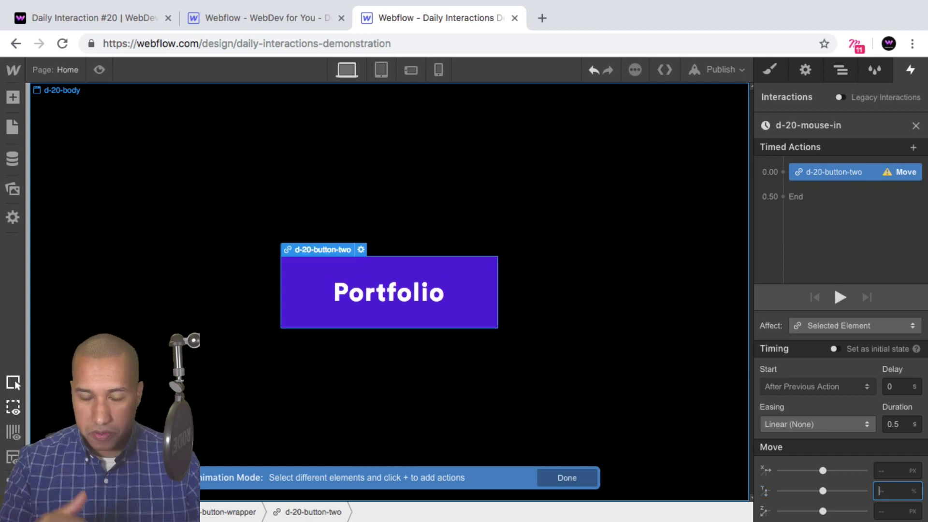
pyautogui.write('100')
pyautogui.hotkey('shift', 'Return')
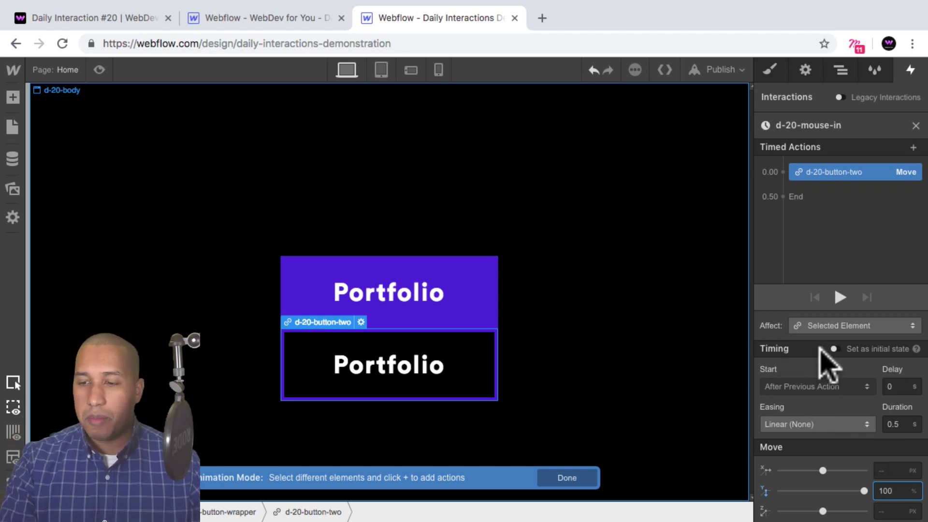
pyautogui.click(834, 348)
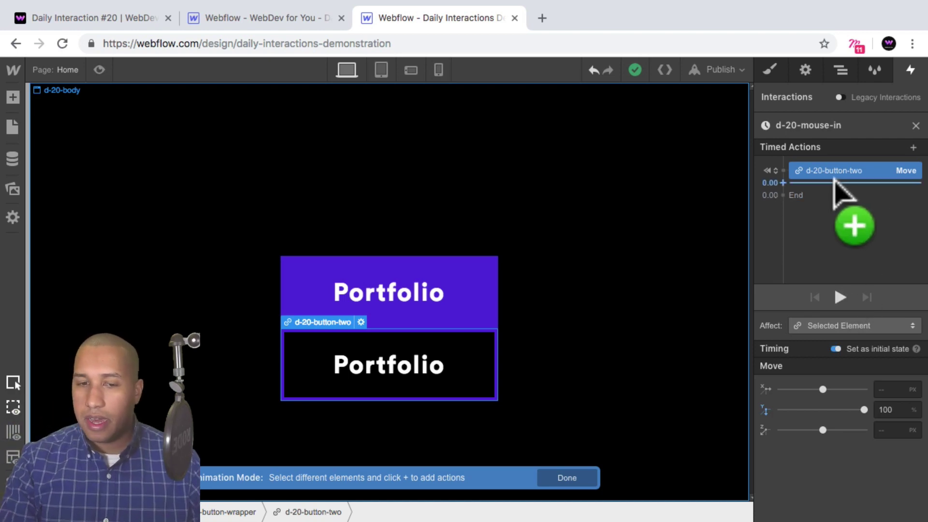
pyautogui.click(835, 182)
pyautogui.click(820, 222)
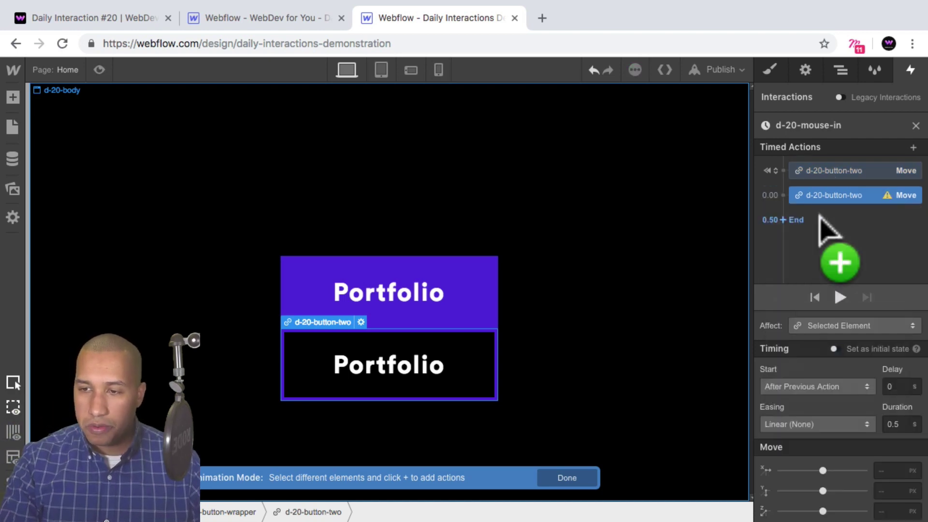
pyautogui.press('BackSpace')
# Step: Add a Rotate action for d-20-button-two after its initial Move and set the X rotation to -90 degrees
pyautogui.click(825, 180)
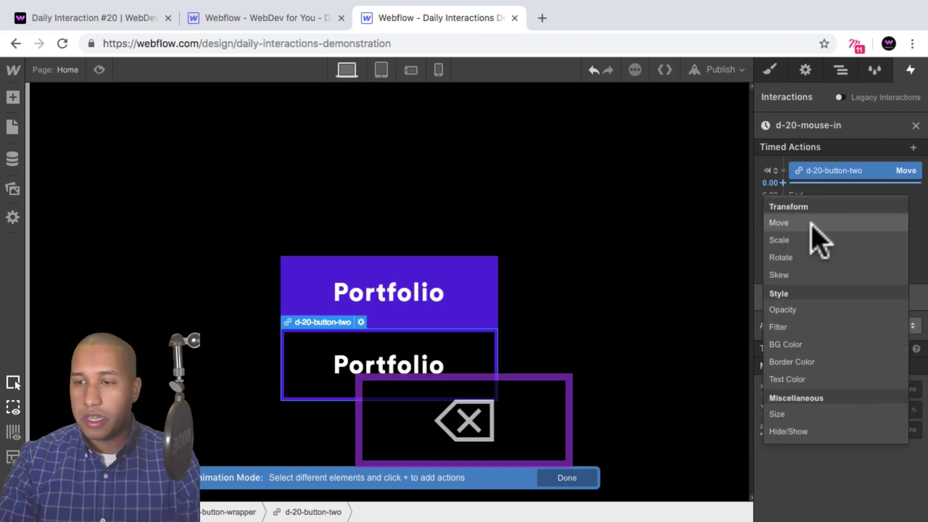
pyautogui.click(803, 256)
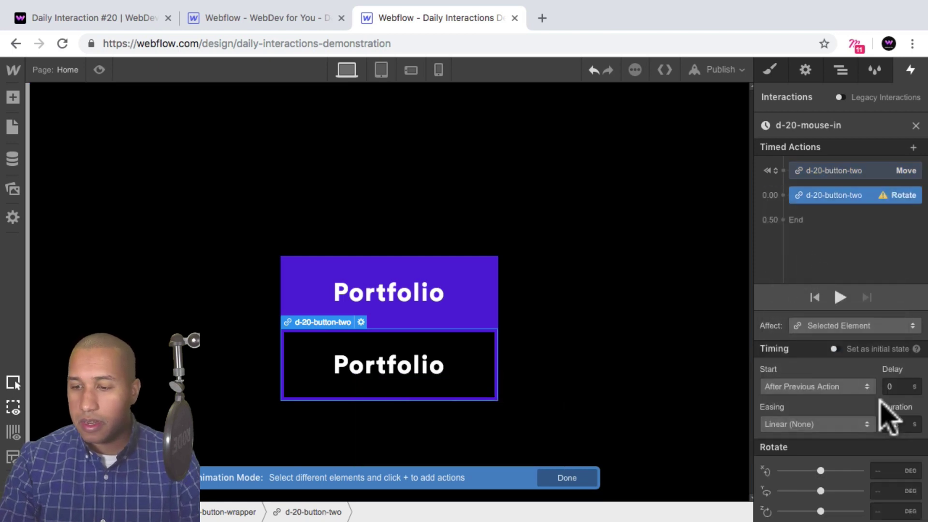
pyautogui.click(883, 469)
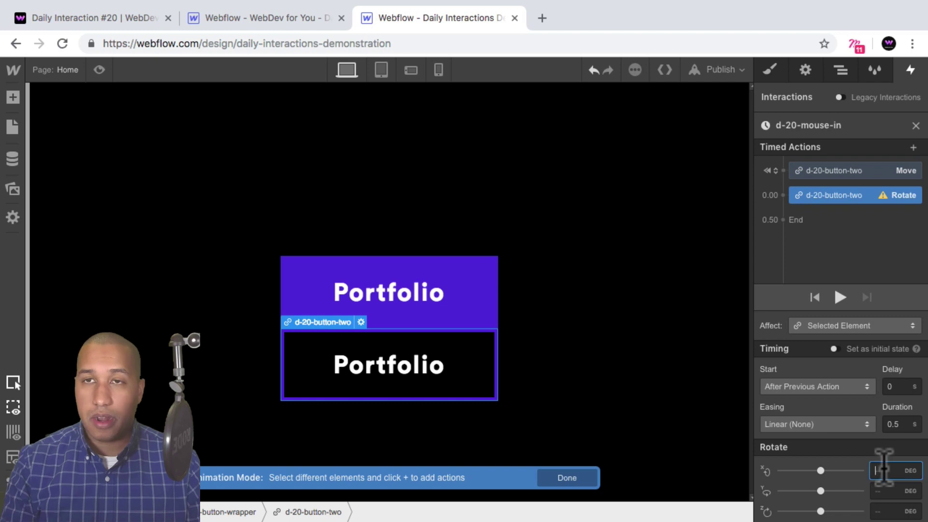
pyautogui.write('-')
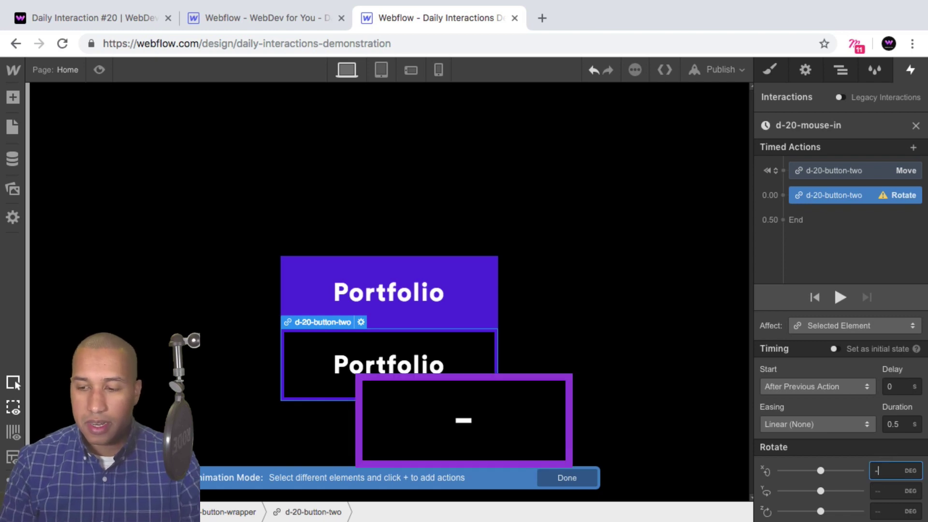
pyautogui.write('90')
pyautogui.press('Return')
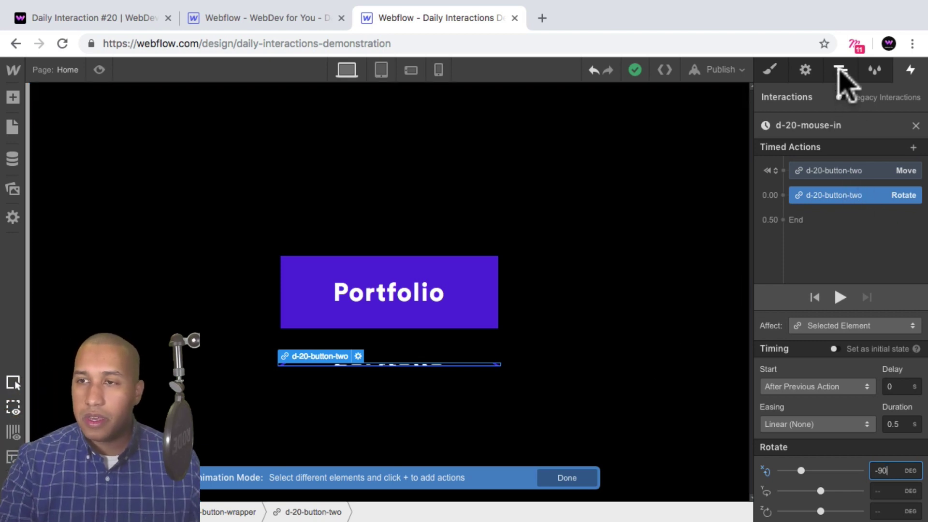
# Step: Set the transform origin of d-20-button-two to its top centre, 50% horizontal and 0% vertical
pyautogui.click(770, 70)
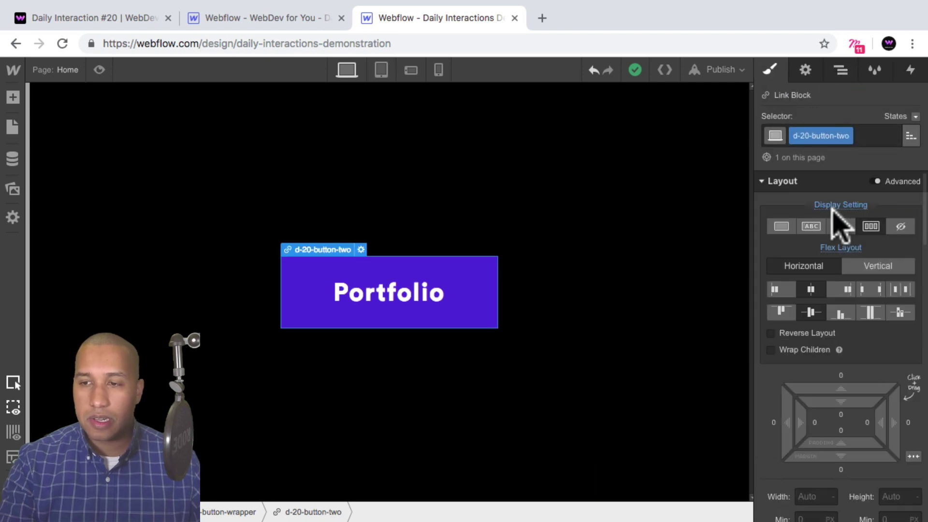
pyautogui.click(841, 70)
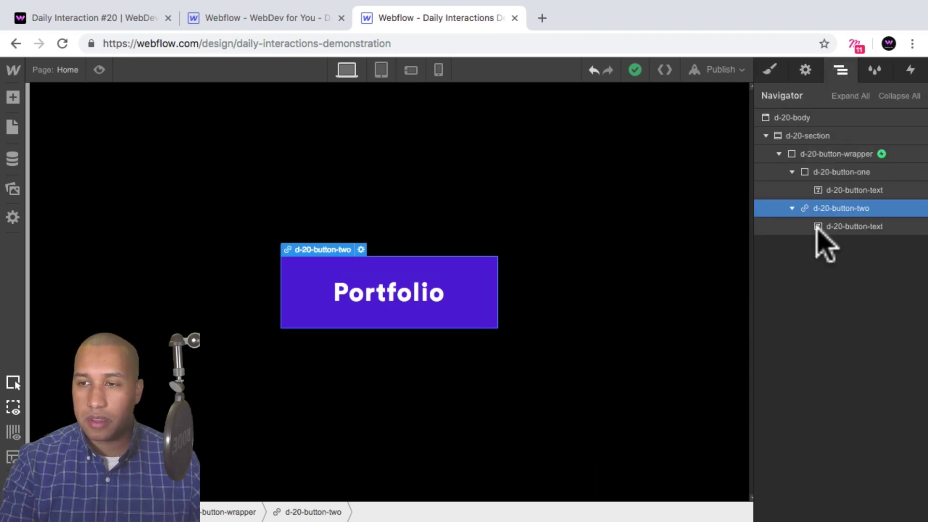
pyautogui.click(770, 70)
pyautogui.scroll(-5, 894, 288)
pyautogui.scroll(-10, 884, 287)
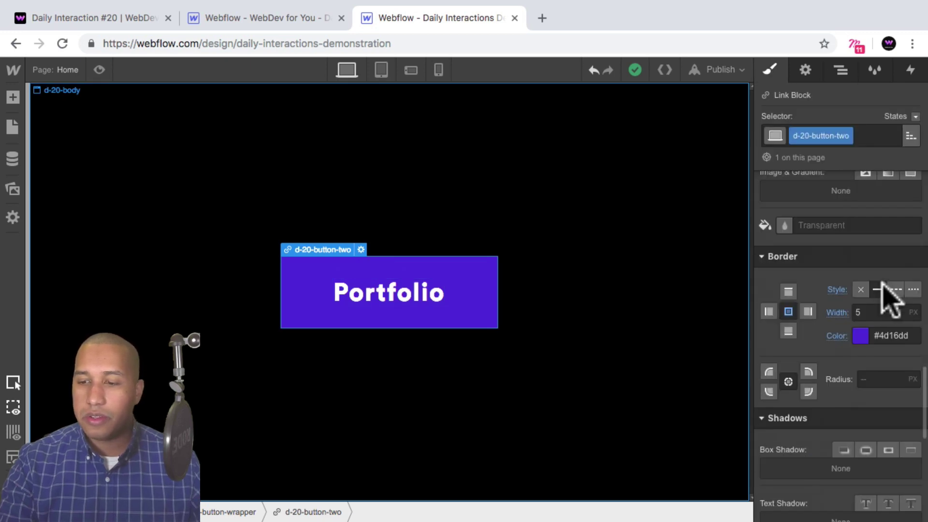
pyautogui.scroll(-3, 889, 300)
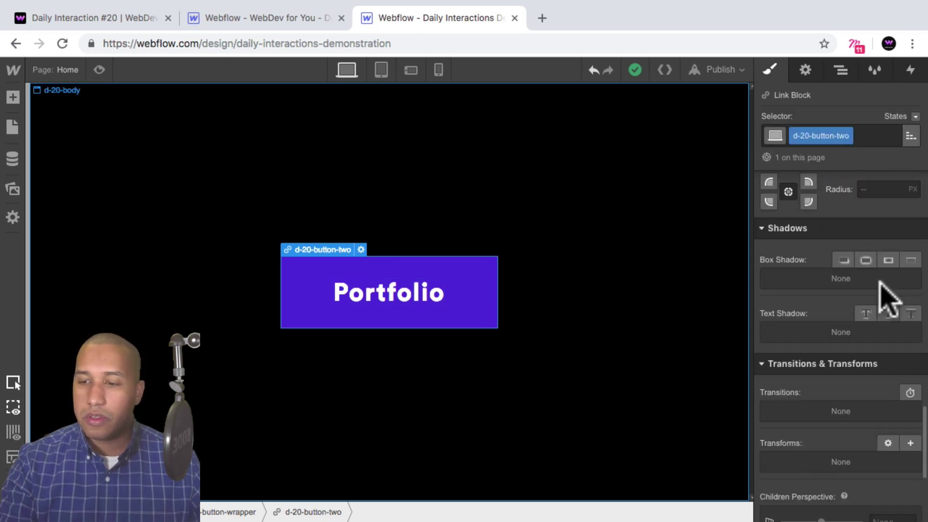
pyautogui.scroll(-1, 864, 440)
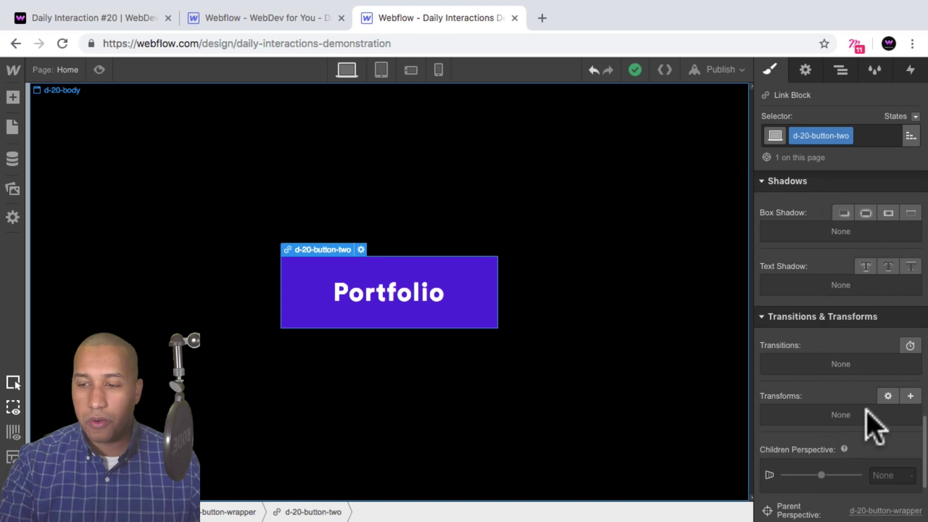
pyautogui.click(888, 397)
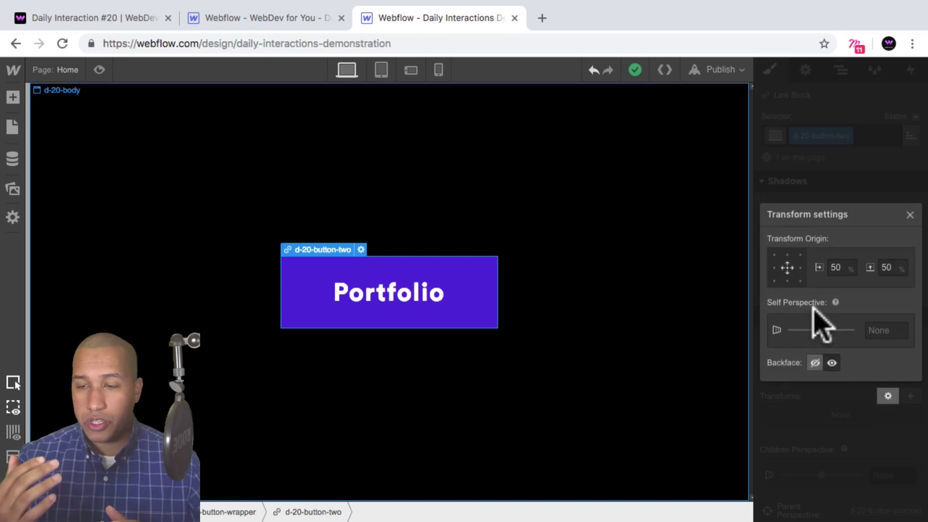
pyautogui.click(786, 255)
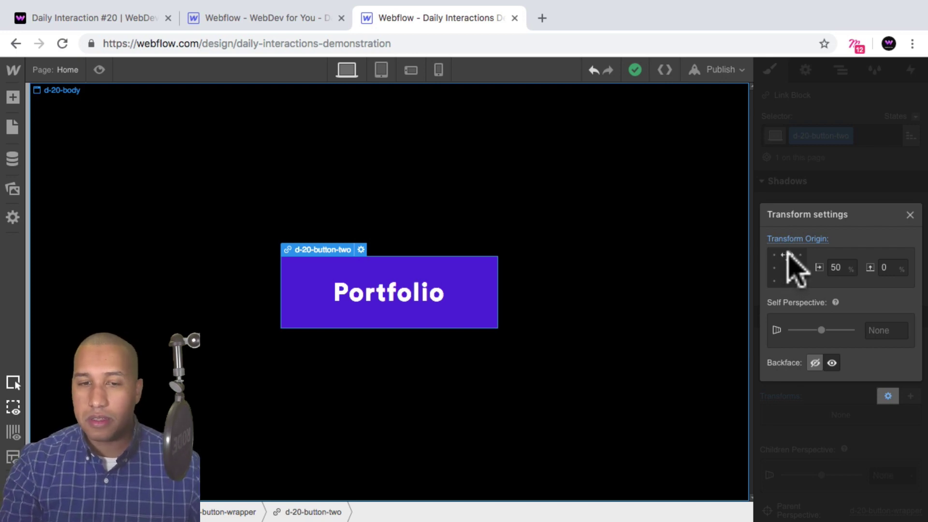
# Step: Make the Rotate action of d-20-button-two in the d-20-mouse-in animation an initial state
pyautogui.click(909, 214)
pyautogui.click(840, 71)
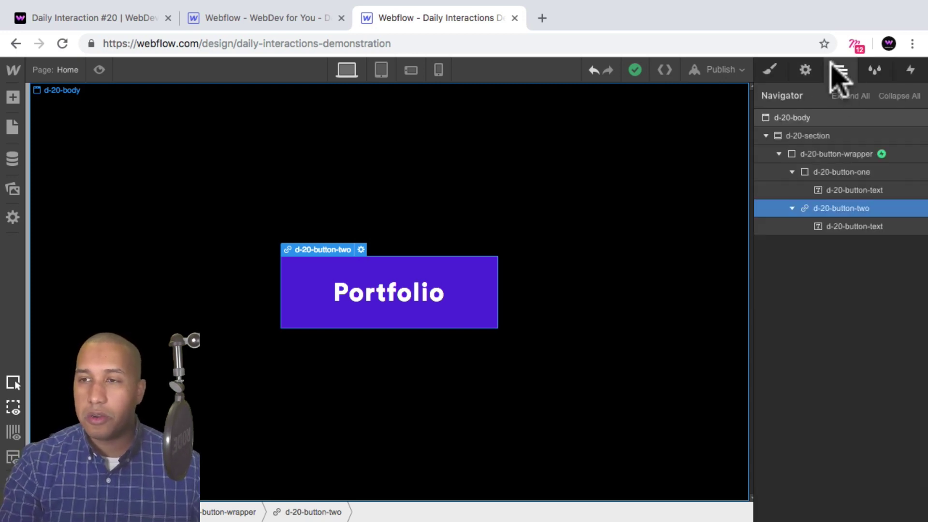
pyautogui.click(858, 154)
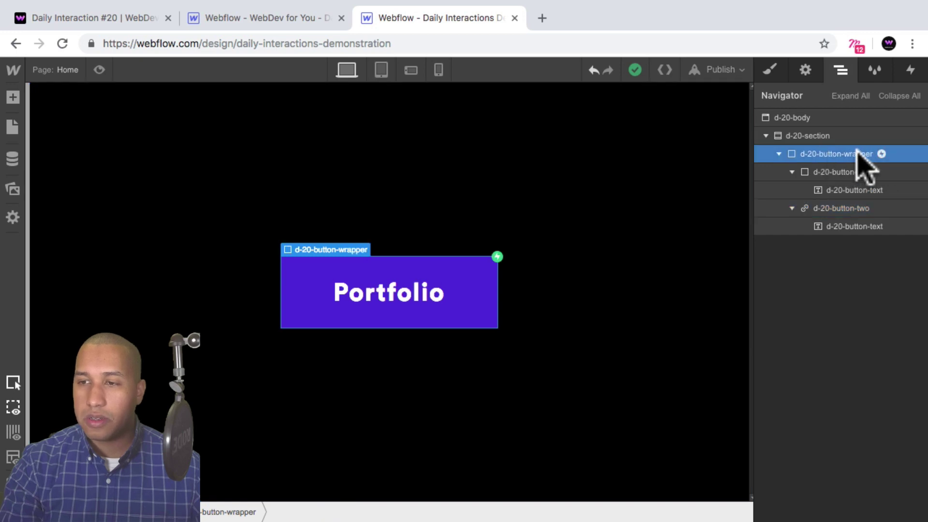
pyautogui.click(910, 75)
pyautogui.click(839, 165)
pyautogui.click(818, 235)
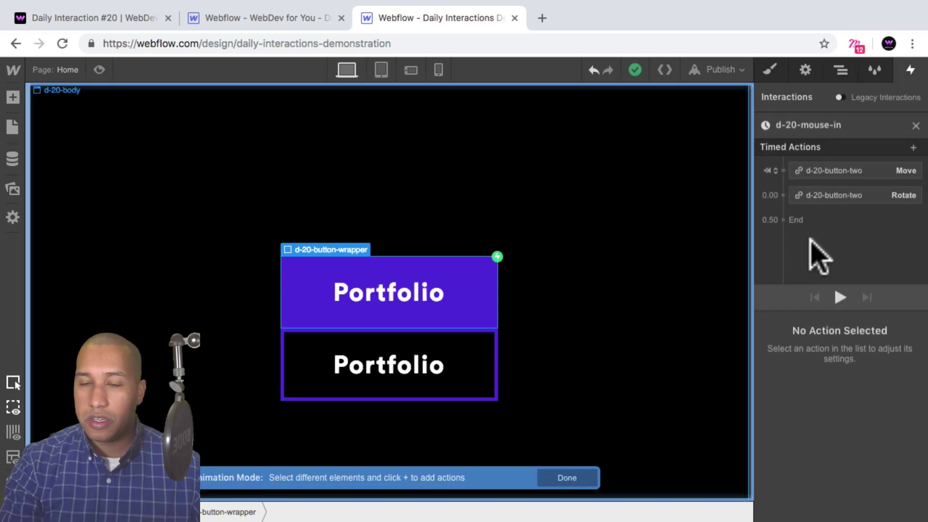
pyautogui.click(845, 195)
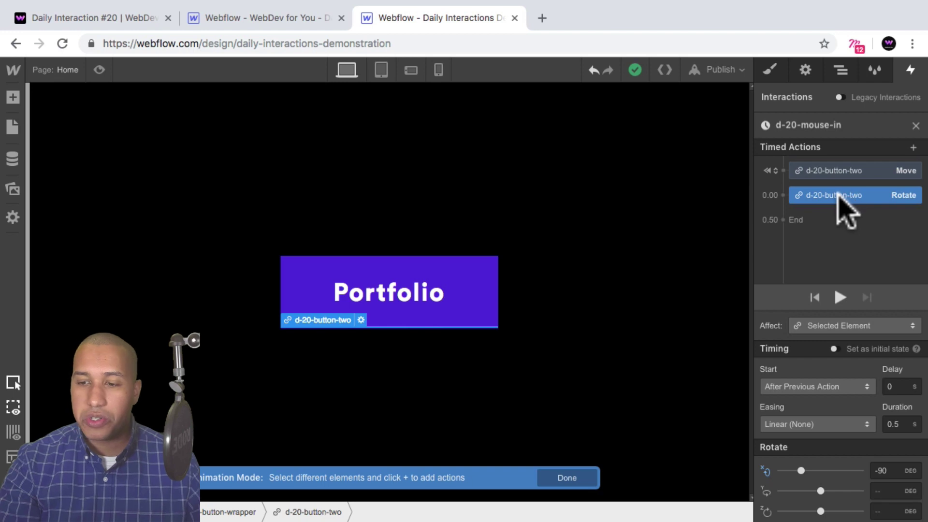
pyautogui.click(833, 348)
pyautogui.click(832, 248)
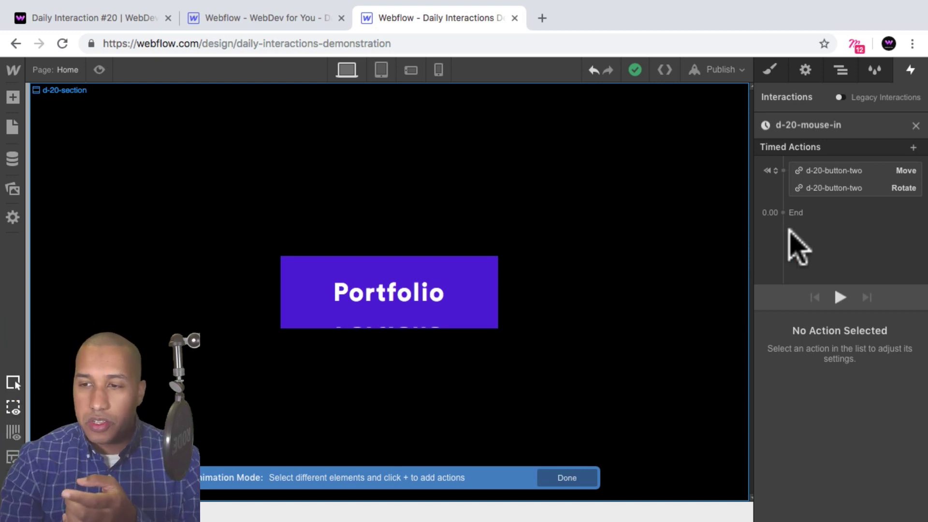
# Step: Set the backface of d-20-button-two to hidden in its transform settings
pyautogui.click(841, 70)
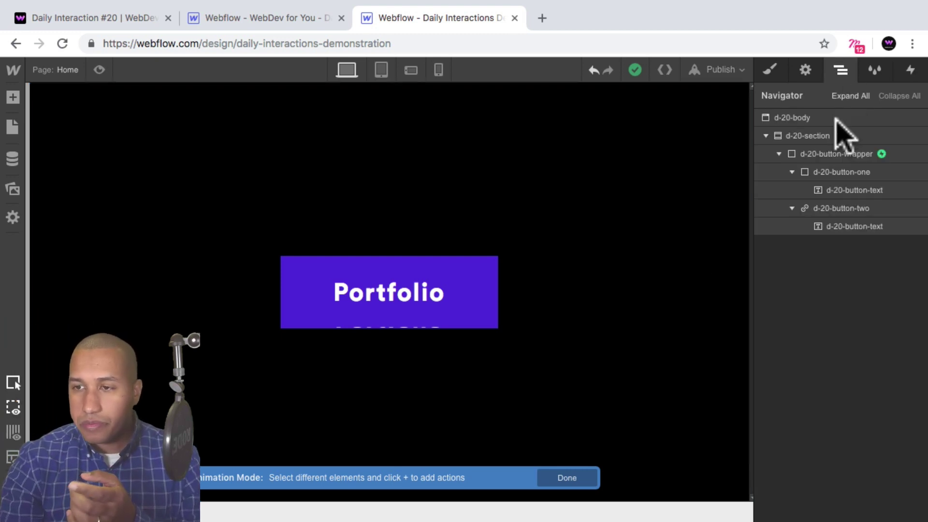
pyautogui.click(841, 208)
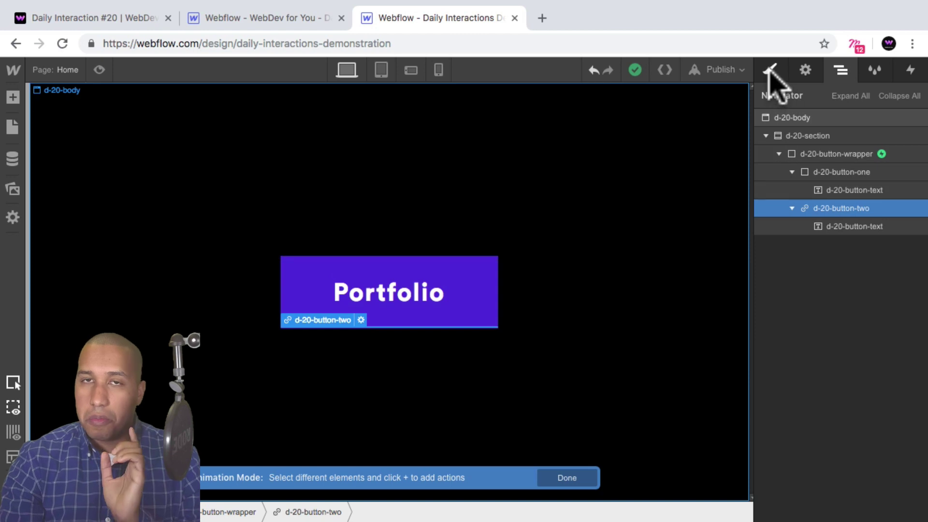
pyautogui.click(770, 69)
pyautogui.scroll(-10, 841, 312)
pyautogui.scroll(-8, 839, 321)
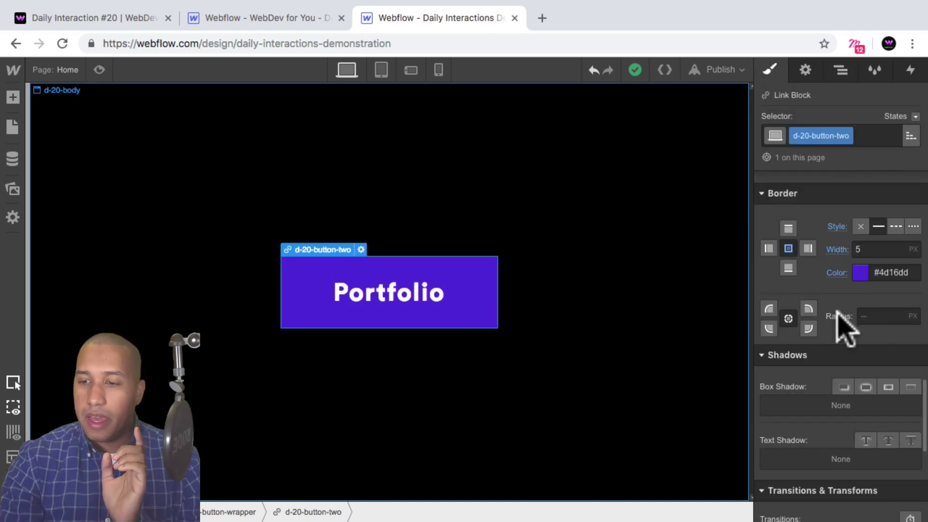
pyautogui.click(889, 364)
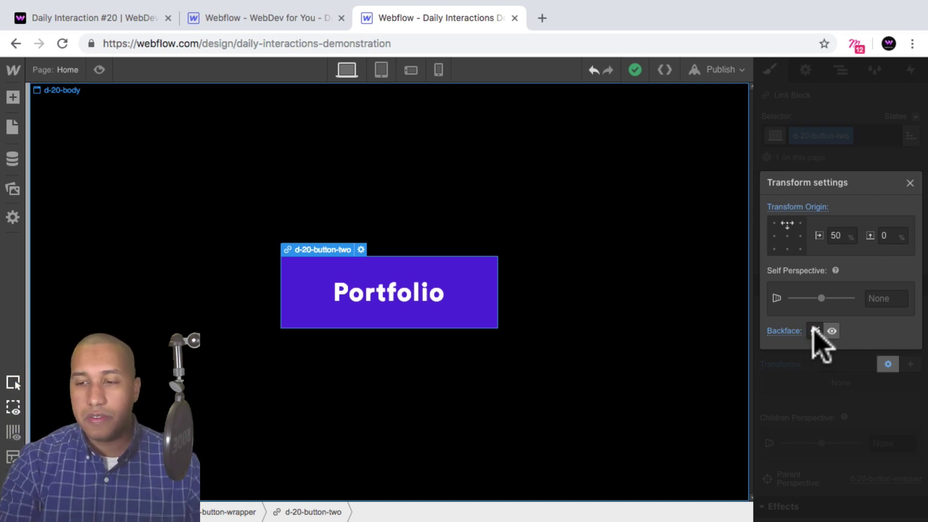
pyautogui.click(910, 182)
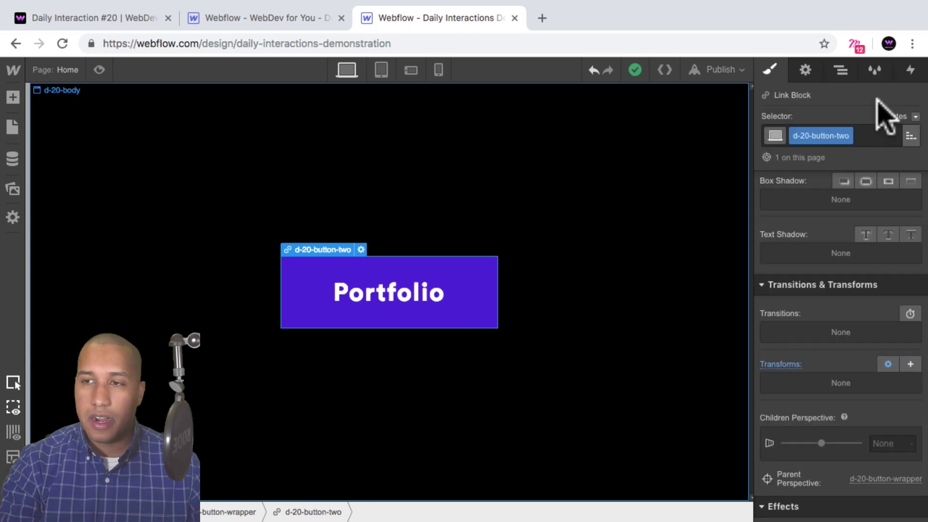
# Step: Add a Move action for d-20-button-one after the initial states in the wrapper's d-20-mouse-in animation
pyautogui.click(841, 73)
pyautogui.click(865, 153)
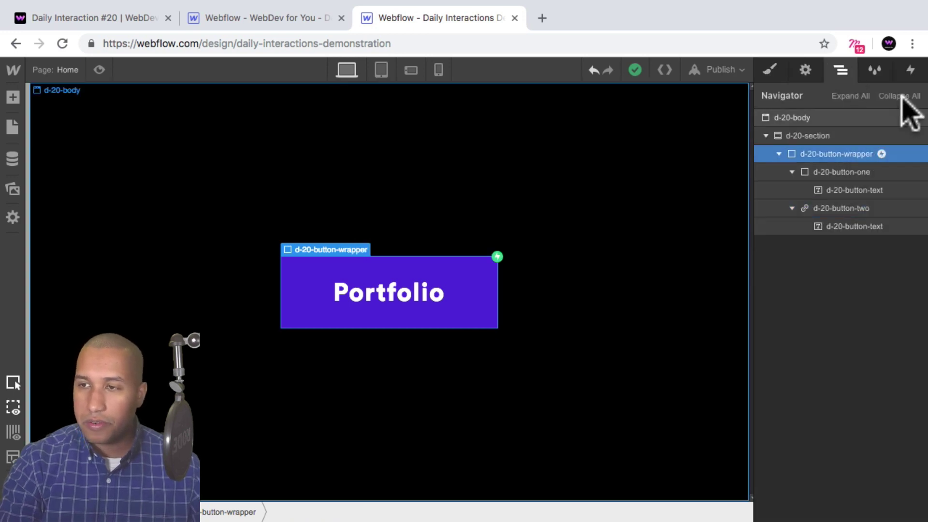
pyautogui.click(910, 72)
pyautogui.click(827, 145)
pyautogui.click(812, 234)
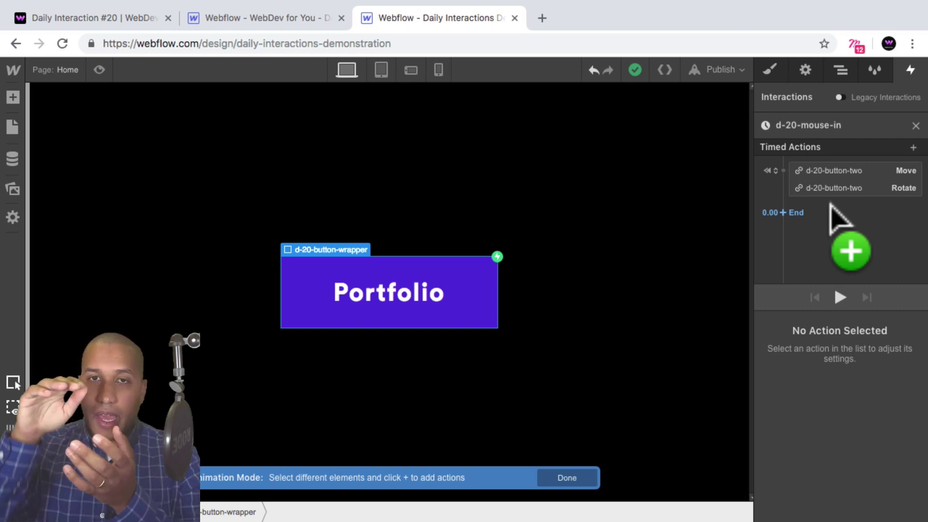
pyautogui.click(843, 71)
pyautogui.click(845, 172)
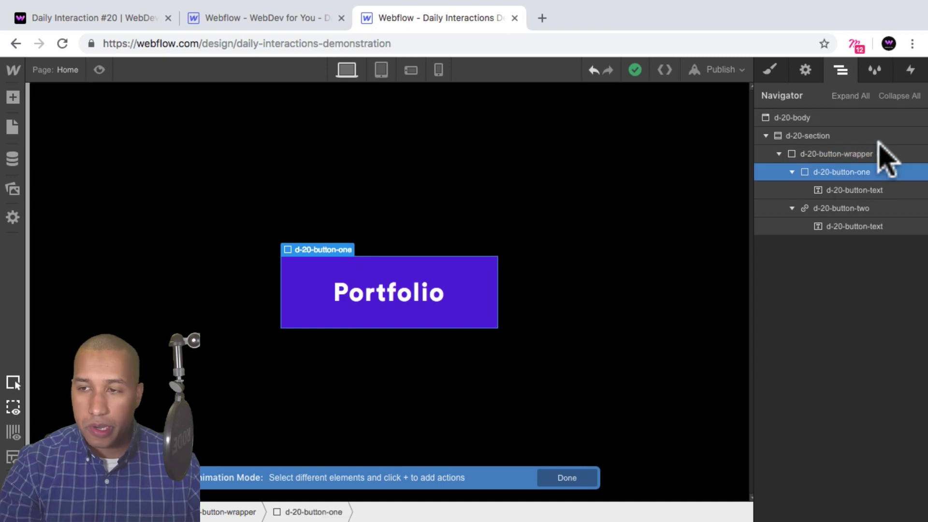
pyautogui.click(910, 70)
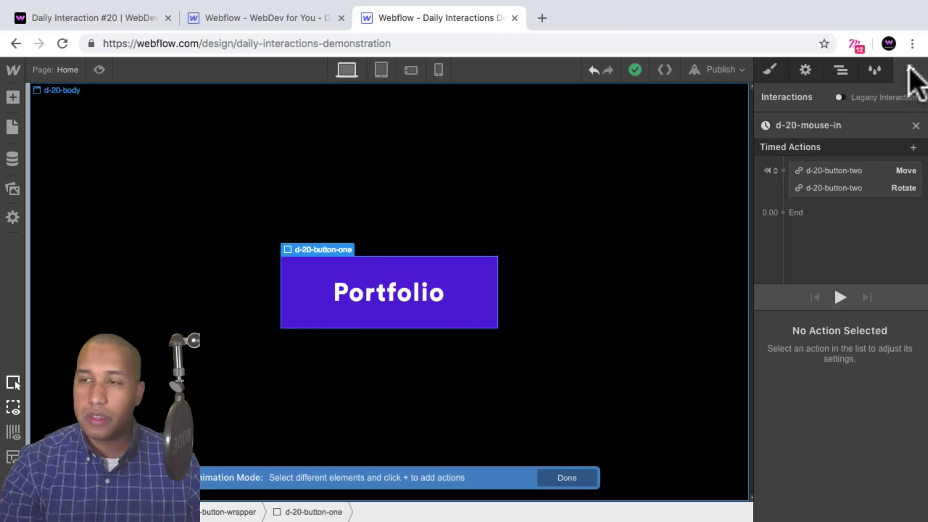
pyautogui.click(817, 200)
pyautogui.click(805, 240)
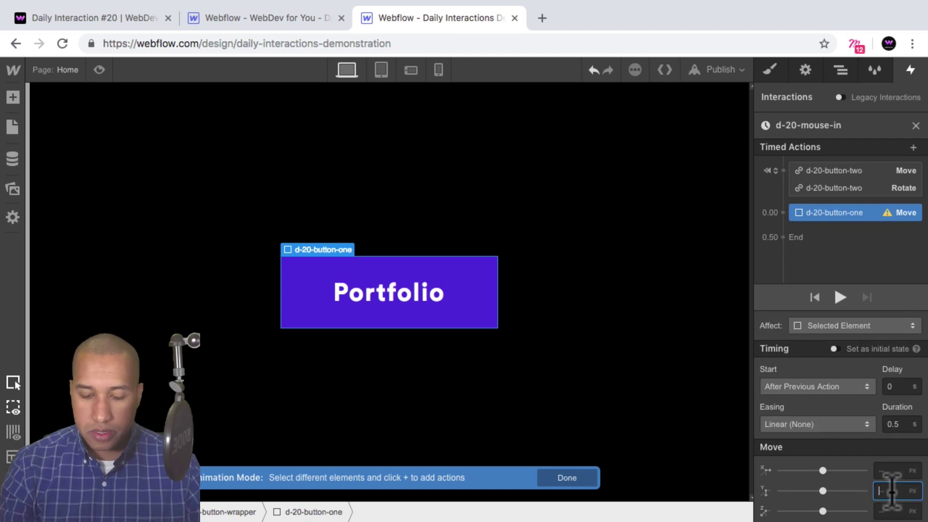
# Step: Set the Move action of d-20-button-one to -100% on the Y axis with Out Expo easing
pyautogui.write('-100%')
pyautogui.hotkey('shift', 'Return')
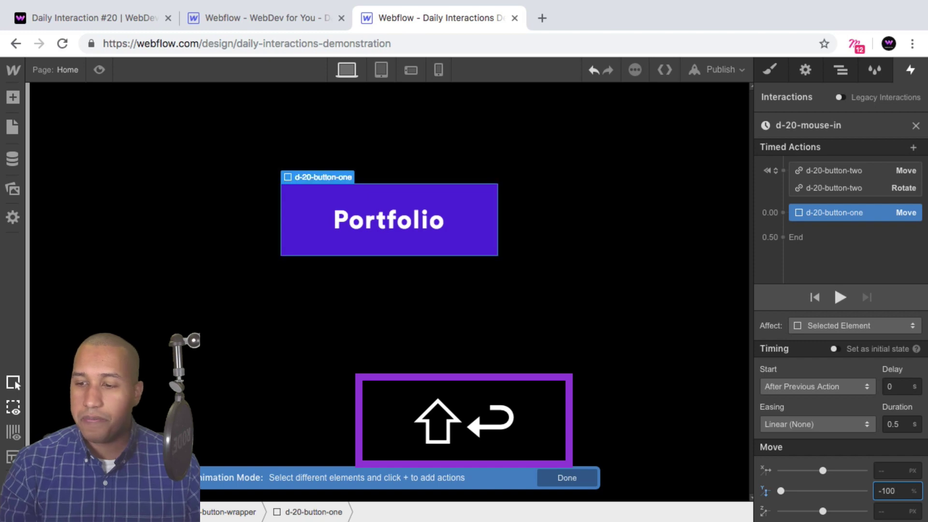
pyautogui.click(817, 423)
pyautogui.click(798, 456)
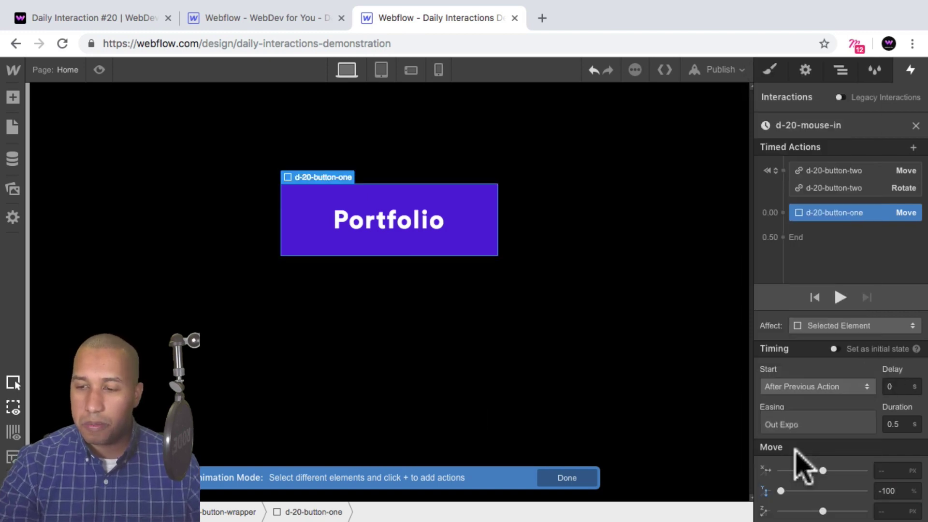
# Step: Add a Rotate action for d-20-button-one after its Move and set the X rotation to 90 degrees
pyautogui.click(819, 230)
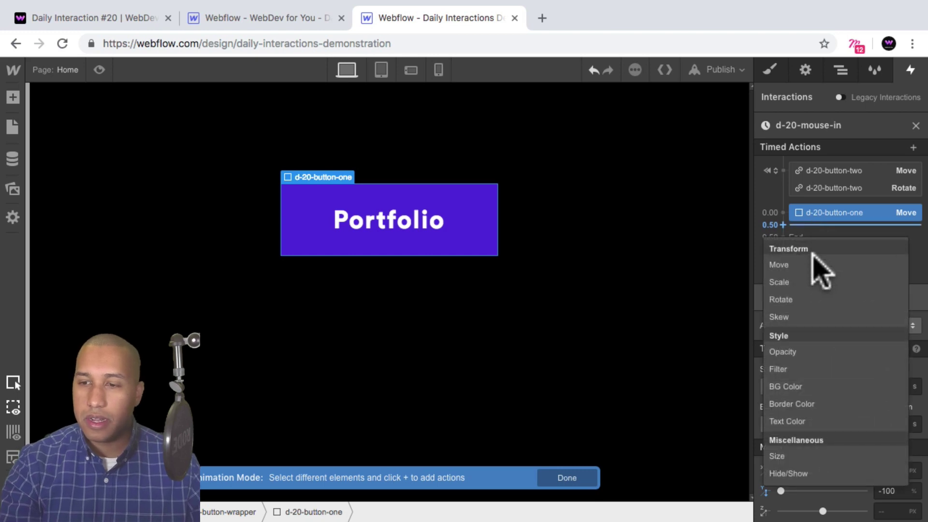
pyautogui.click(800, 299)
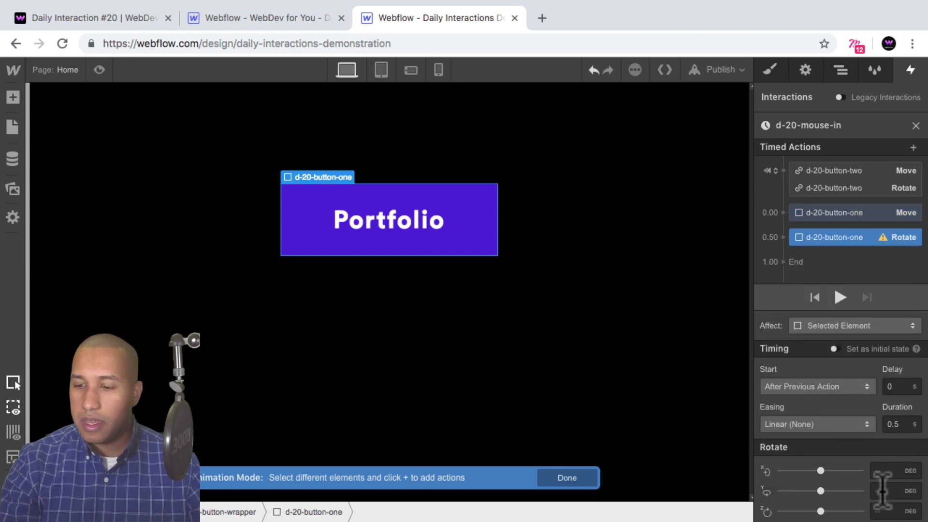
pyautogui.click(889, 470)
pyautogui.write('90')
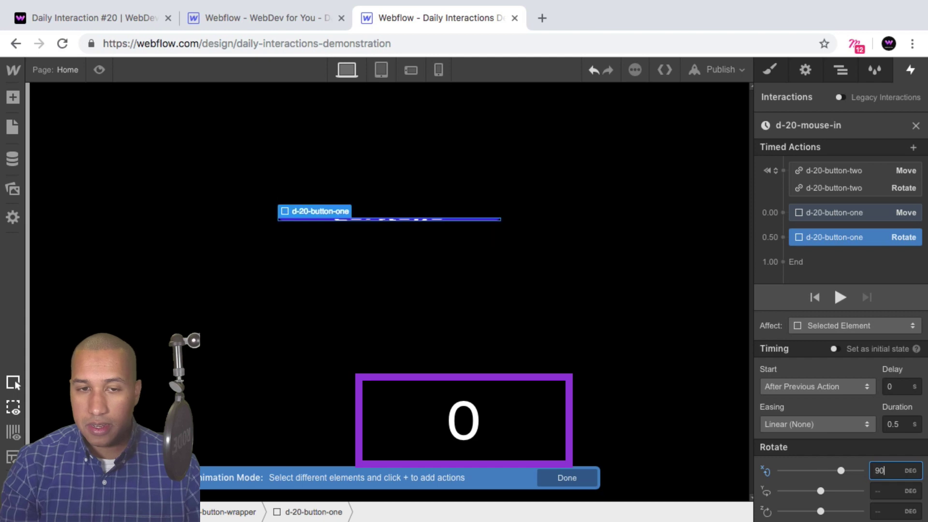
pyautogui.press('Return')
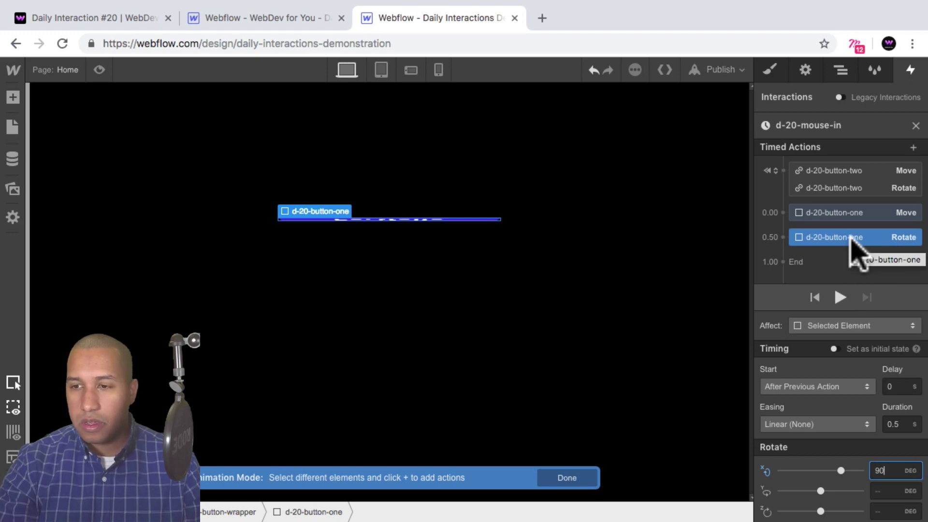
# Step: Preview the page and test the hover animation on the Portfolio button
pyautogui.click(99, 70)
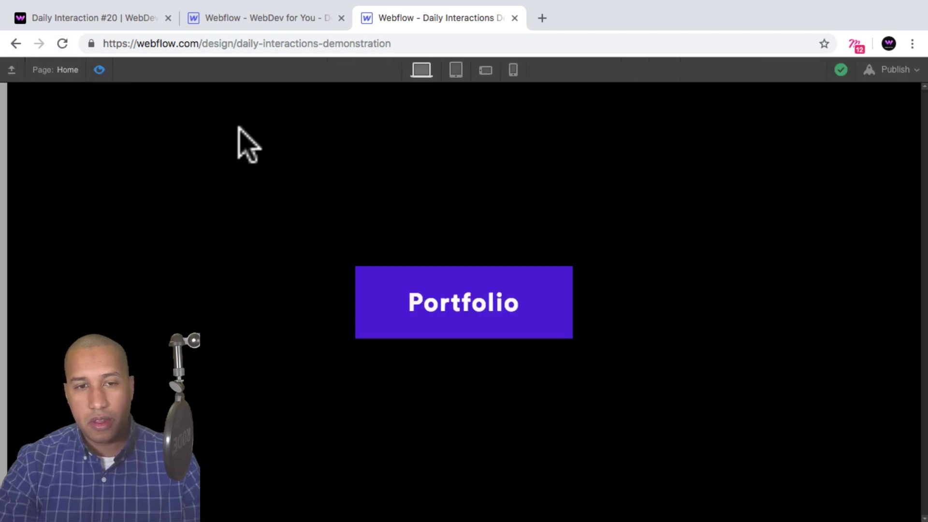
pyautogui.moveTo(441, 290)
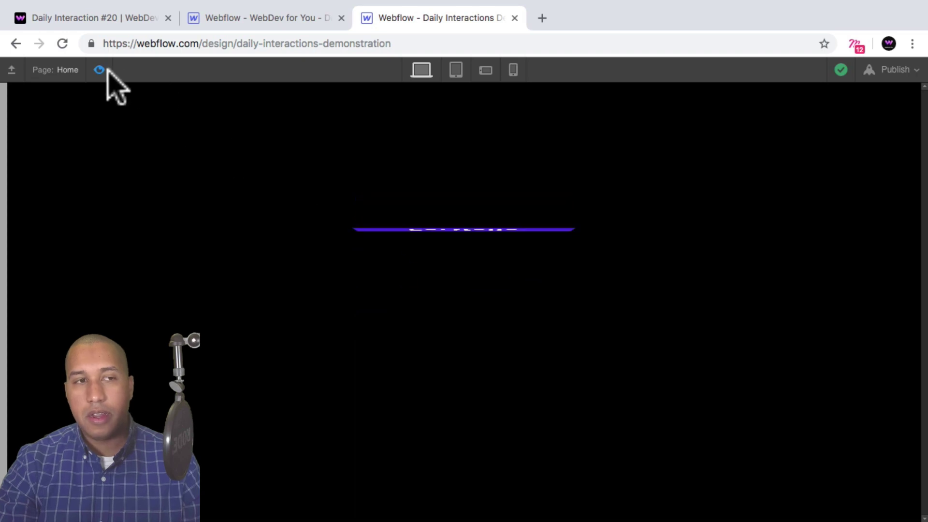
pyautogui.press('super+shift+p')
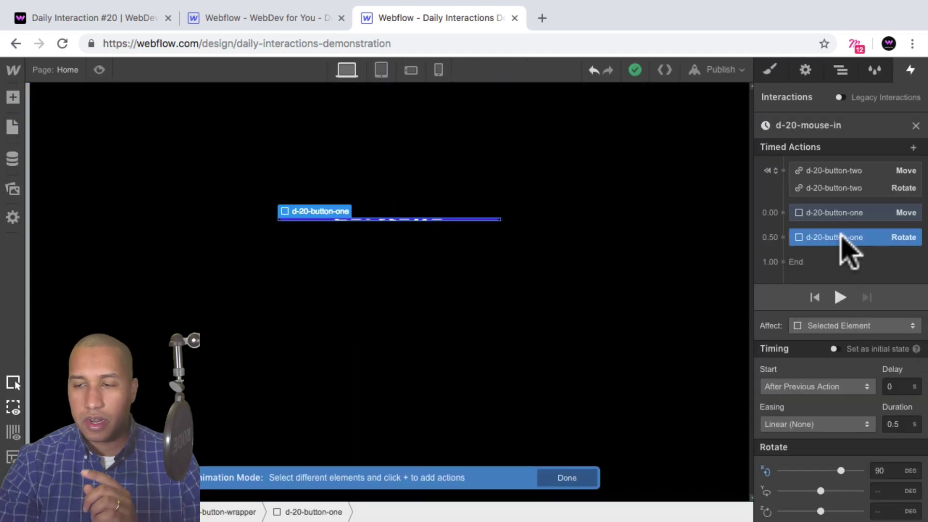
# Step: Make the Rotate action of d-20-button-one run together with its Move action and give it Out Expo easing
pyautogui.moveTo(841, 234); pyautogui.dragTo(835, 219)
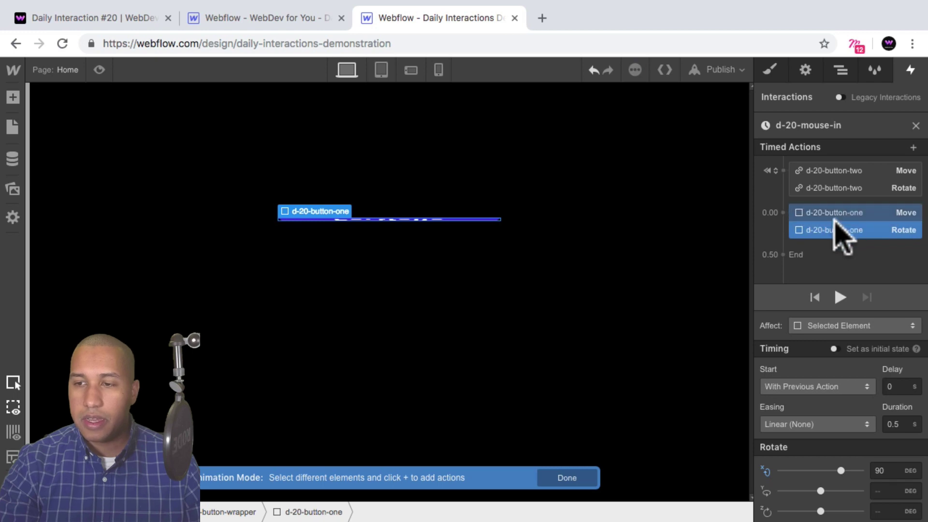
pyautogui.click(806, 424)
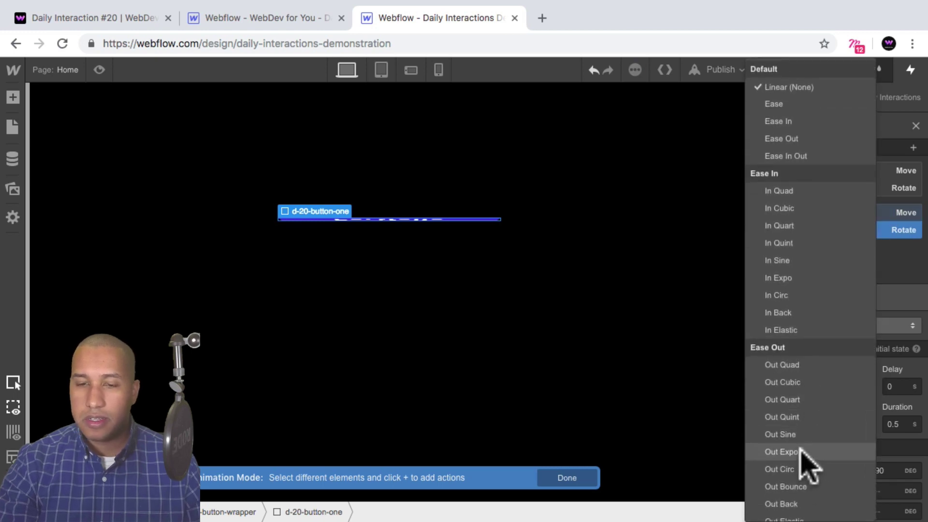
pyautogui.click(802, 452)
pyautogui.click(865, 251)
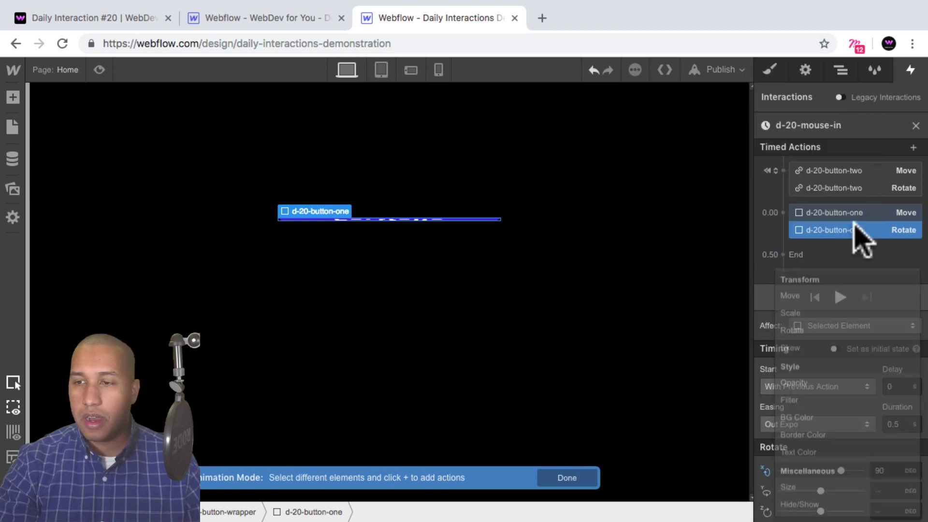
# Step: Set the backface of d-20-button-one to hidden in its transform settings and preview the button
pyautogui.click(771, 71)
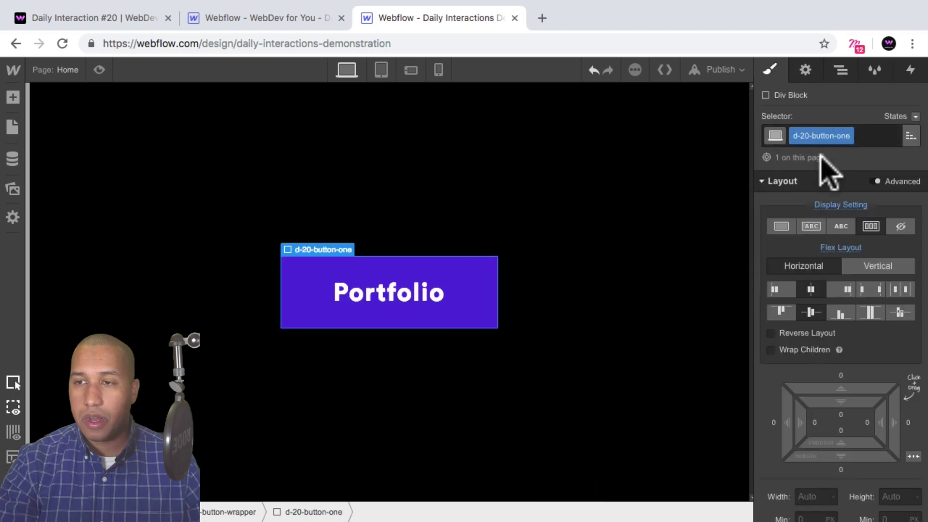
pyautogui.scroll(-15, 836, 334)
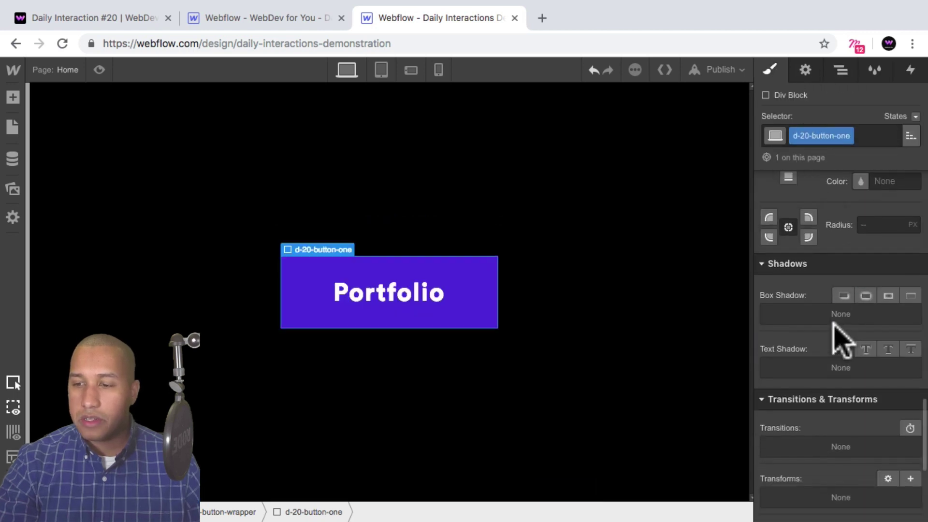
pyautogui.scroll(-3, 844, 340)
pyautogui.click(887, 402)
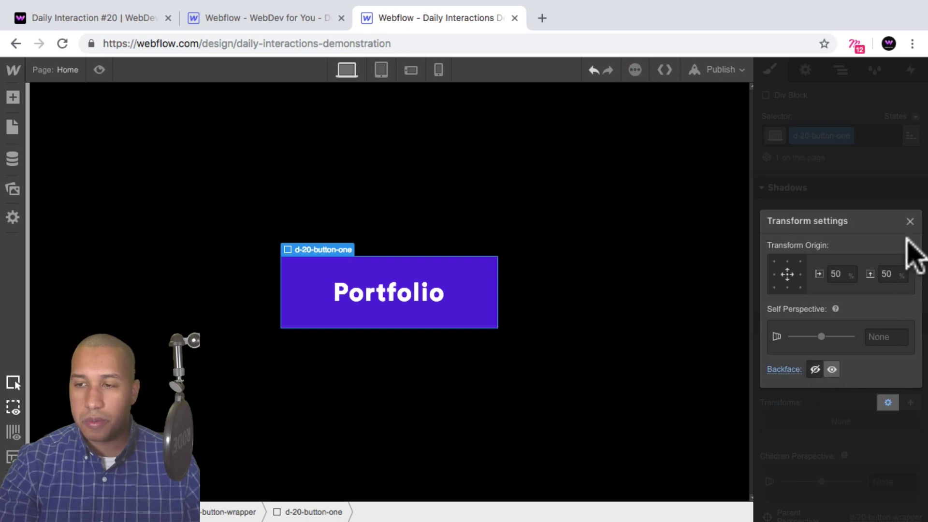
pyautogui.click(910, 221)
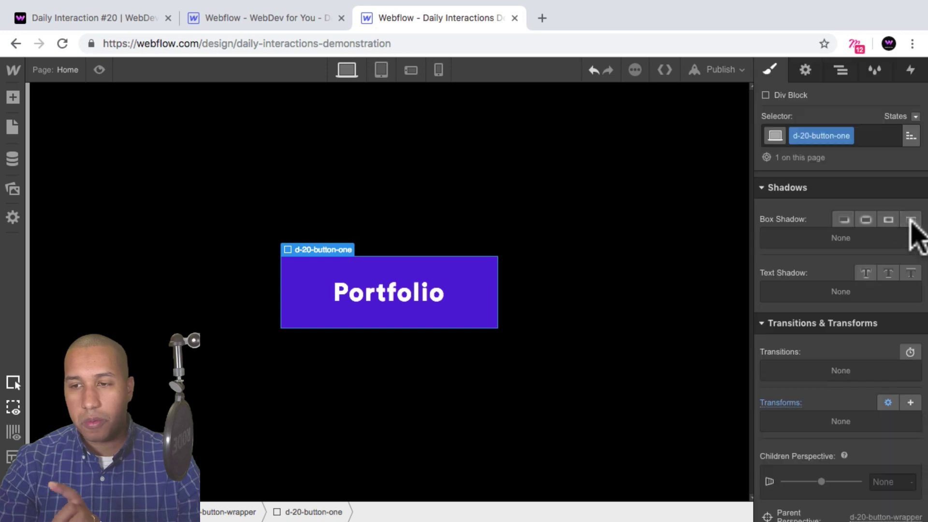
pyautogui.click(99, 69)
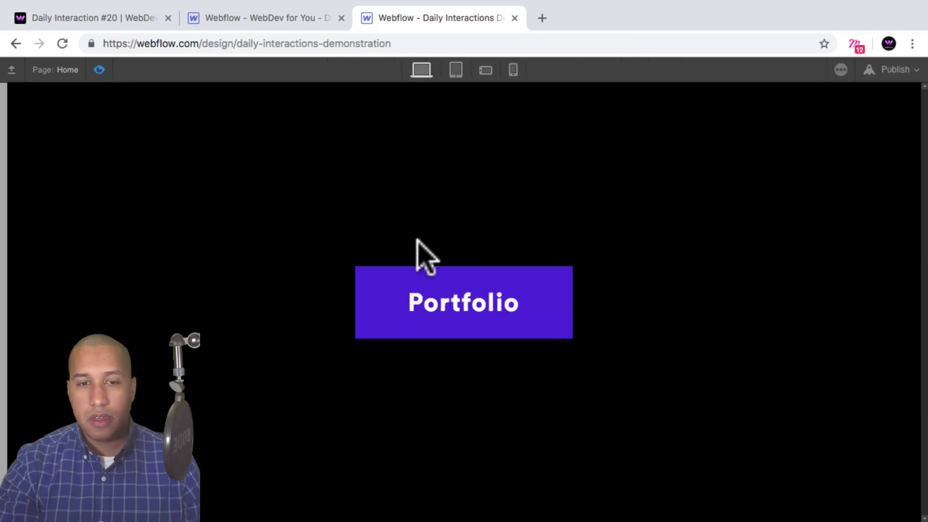
pyautogui.click(98, 70)
# Step: Leave the preview and open the d-20-mouse-in animation from the mouse hover trigger of d-20-button-wrapper
pyautogui.click(841, 71)
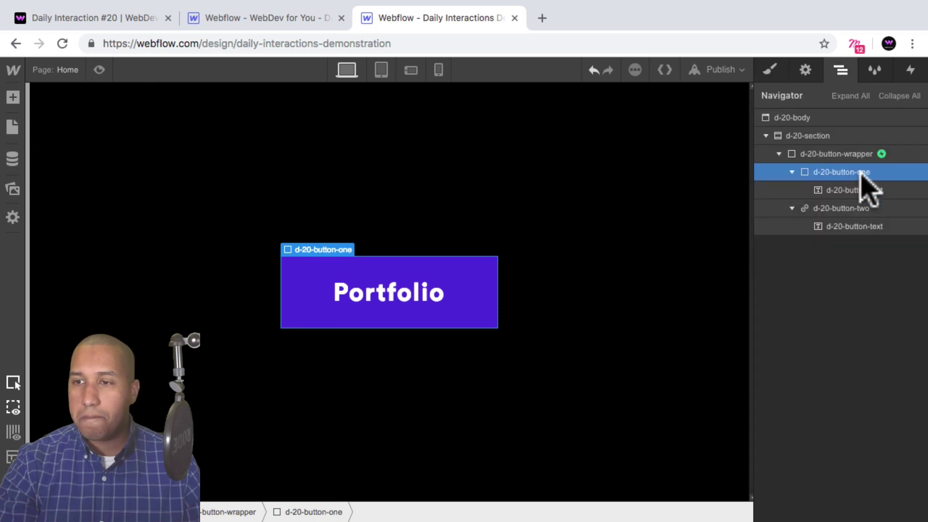
pyautogui.click(850, 151)
pyautogui.click(910, 70)
pyautogui.click(827, 146)
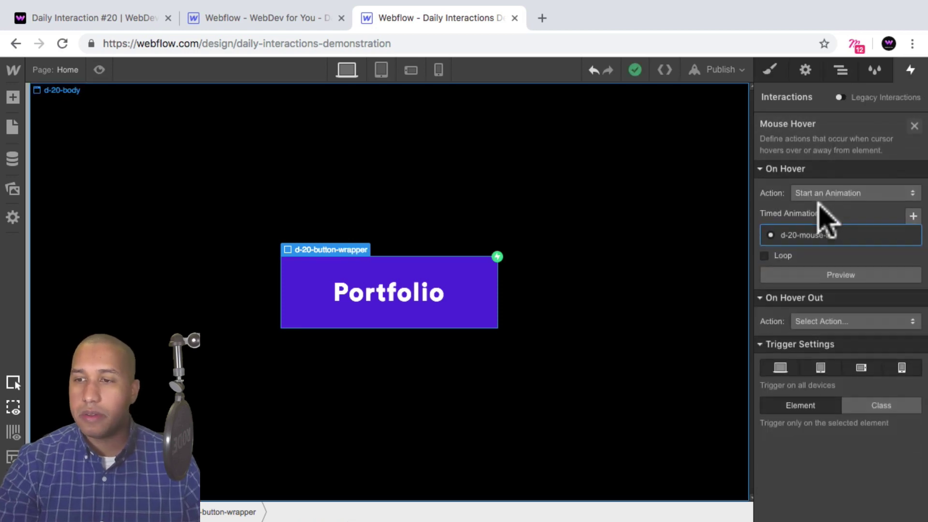
pyautogui.click(819, 234)
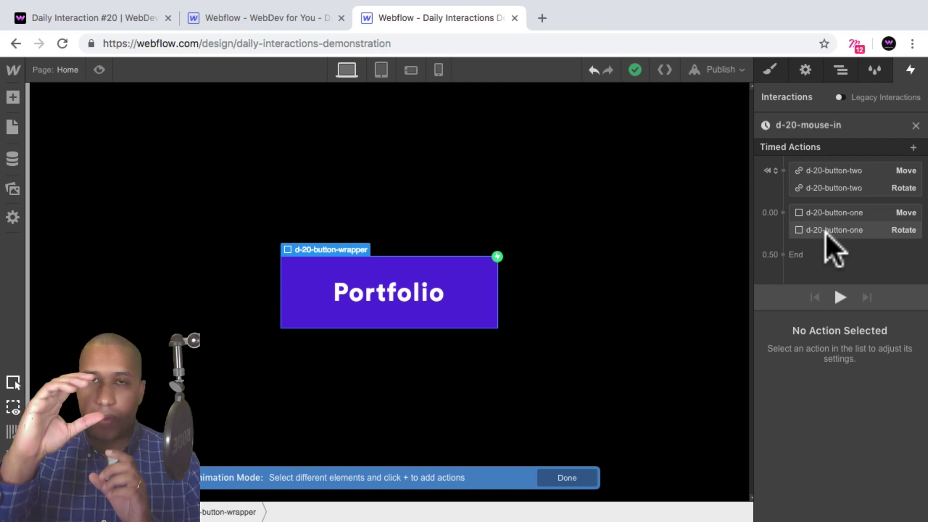
# Step: Add a Move action for d-20-button-two after the d-20-button-one actions and set its Y position to 0%
pyautogui.click(834, 173)
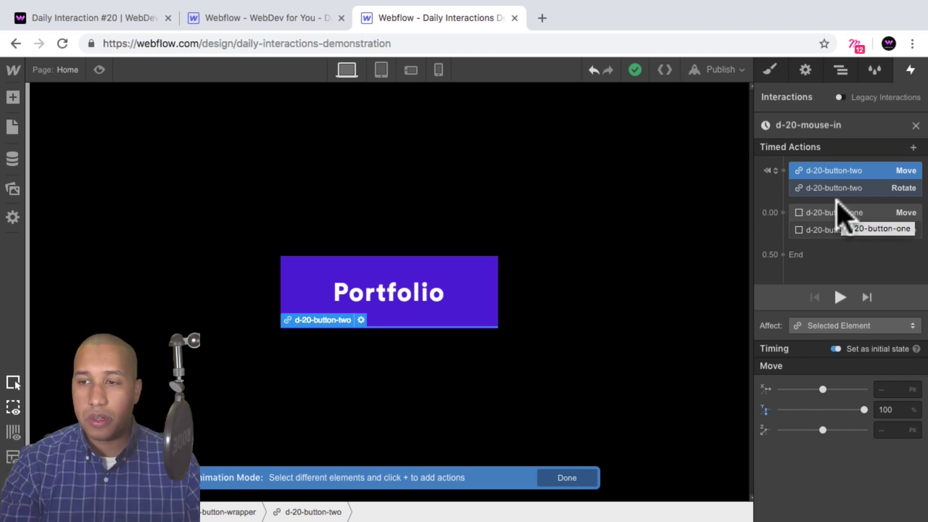
pyautogui.moveTo(849, 176); pyautogui.dragTo(832, 241)
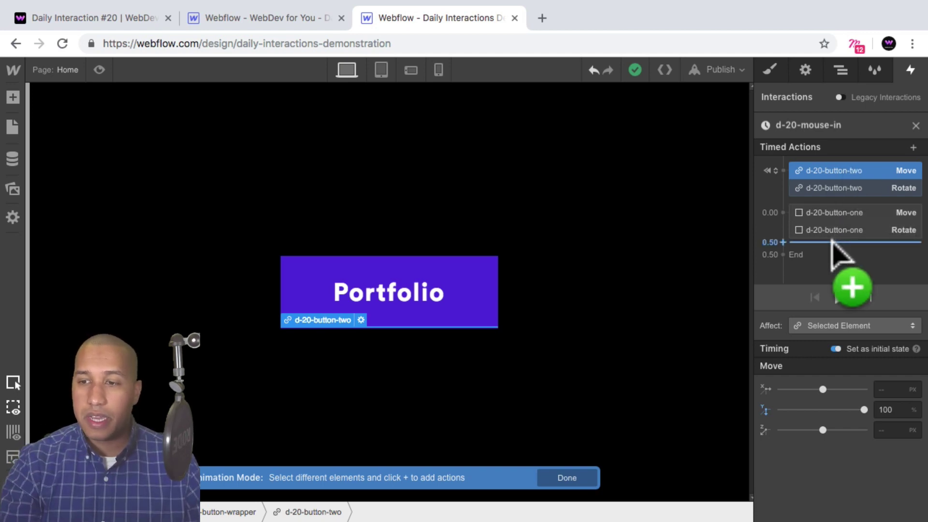
pyautogui.click(832, 241)
pyautogui.click(816, 280)
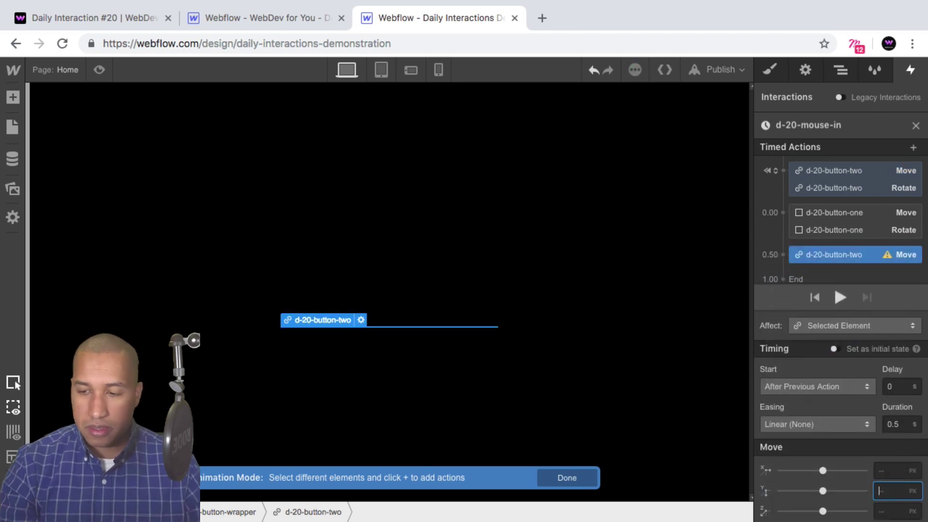
pyautogui.write('0')
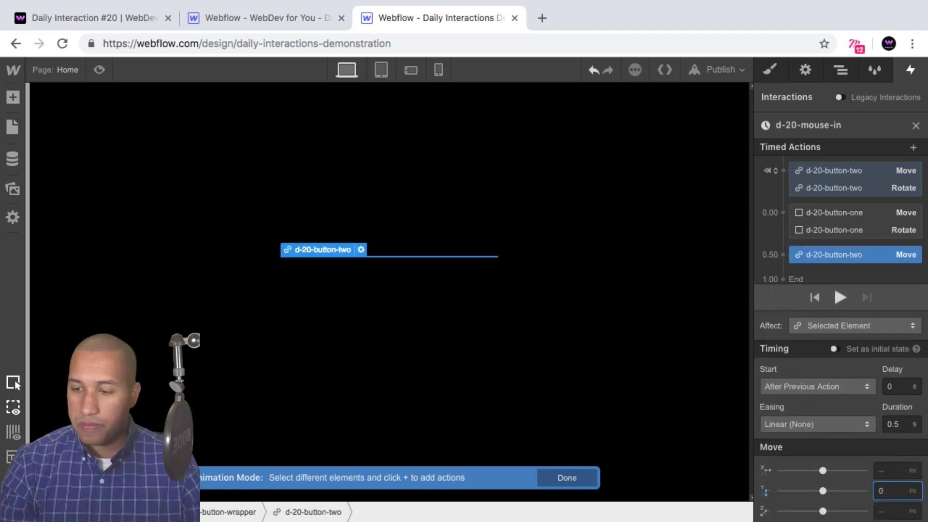
pyautogui.write('%')
pyautogui.hotkey('shift', 'Return')
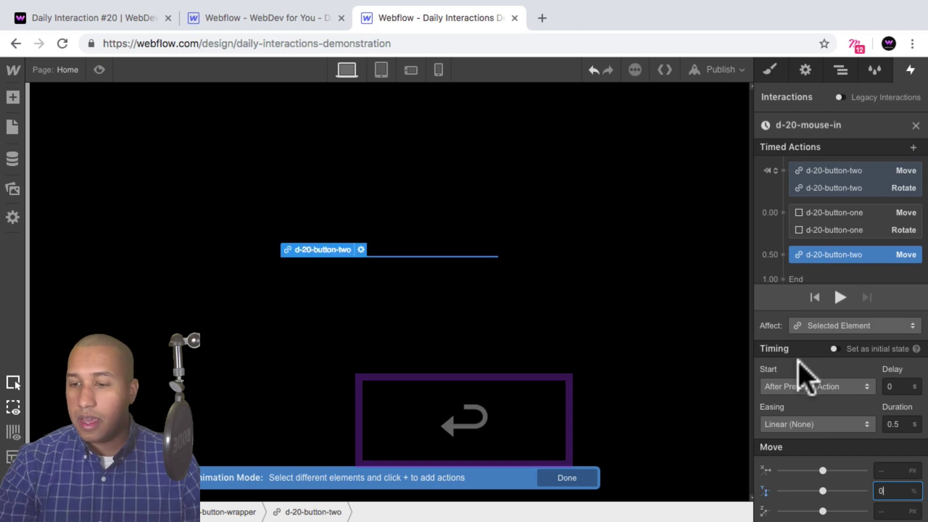
# Step: Give the new Move action of d-20-button-two Out Expo easing and make it run together with the d-20-button-one actions
pyautogui.click(802, 424)
pyautogui.click(797, 451)
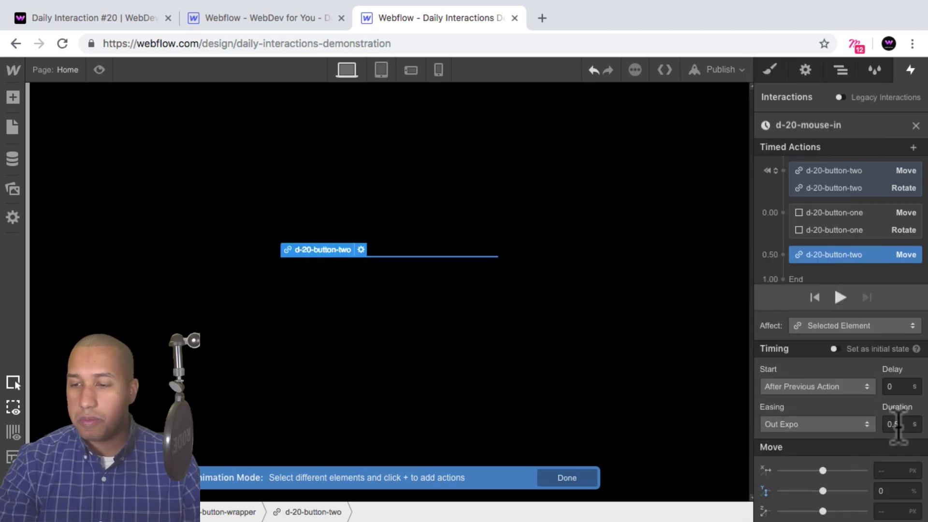
pyautogui.moveTo(836, 255)
pyautogui.mouseDown()
pyautogui.moveTo(838, 232)
pyautogui.moveTo(838, 264)
pyautogui.mouseUp()
# Step: Add a Rotate action for d-20-button-two at the end of the animation and delete the Move action placed before it
pyautogui.click(839, 264)
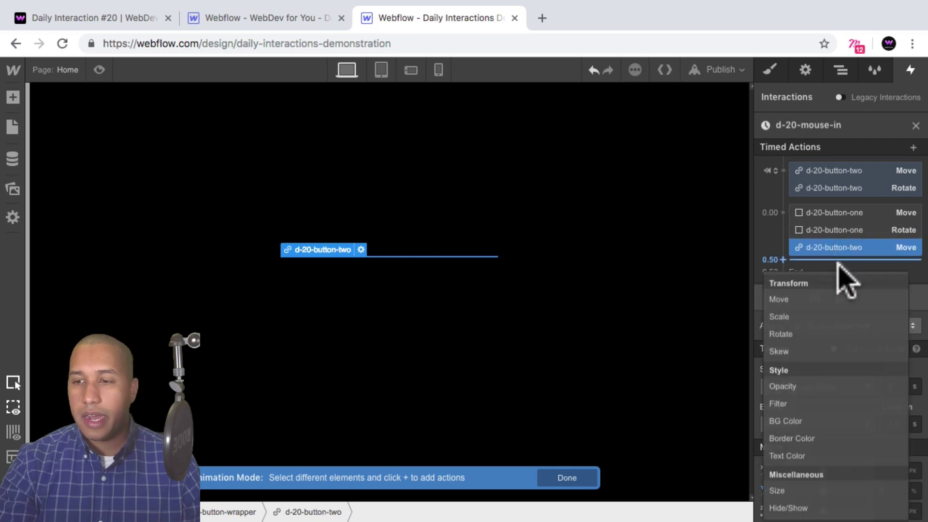
pyautogui.click(802, 338)
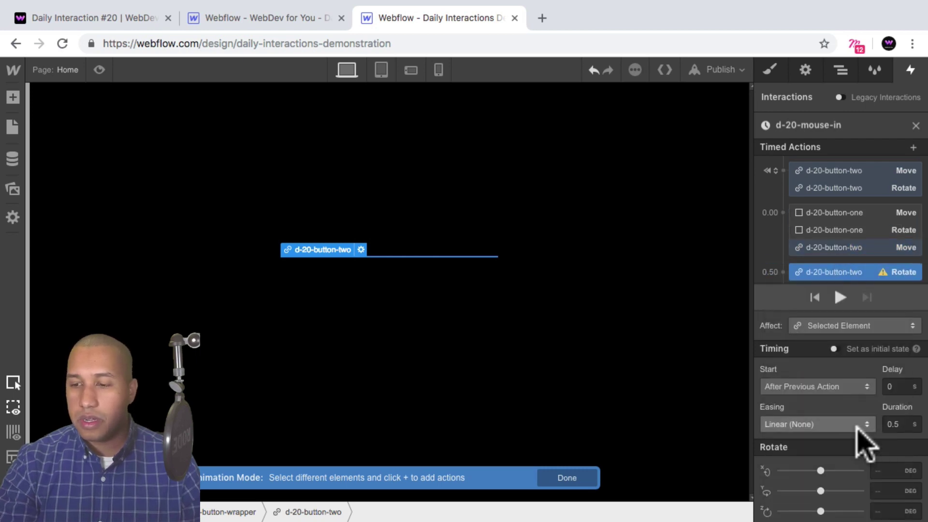
pyautogui.click(848, 248)
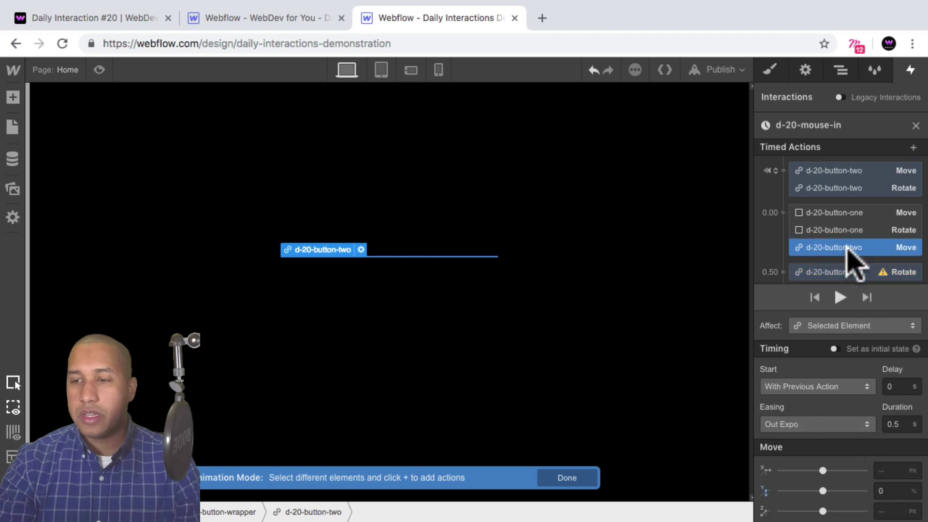
pyautogui.press('BackSpace')
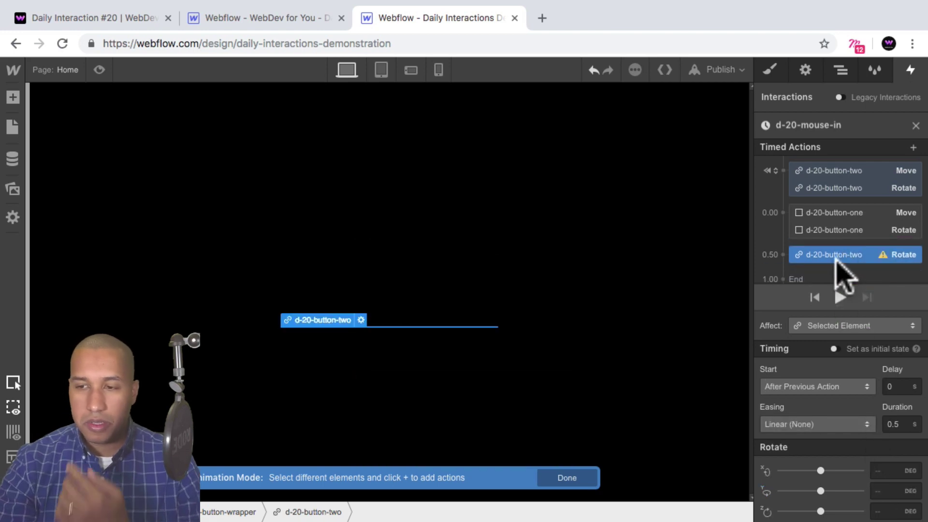
# Step: Set the new d-20-button-two Rotate to 0 degrees on X with Out Expo easing, running together with the d-20-button-one actions
pyautogui.moveTo(835, 263); pyautogui.dragTo(835, 257)
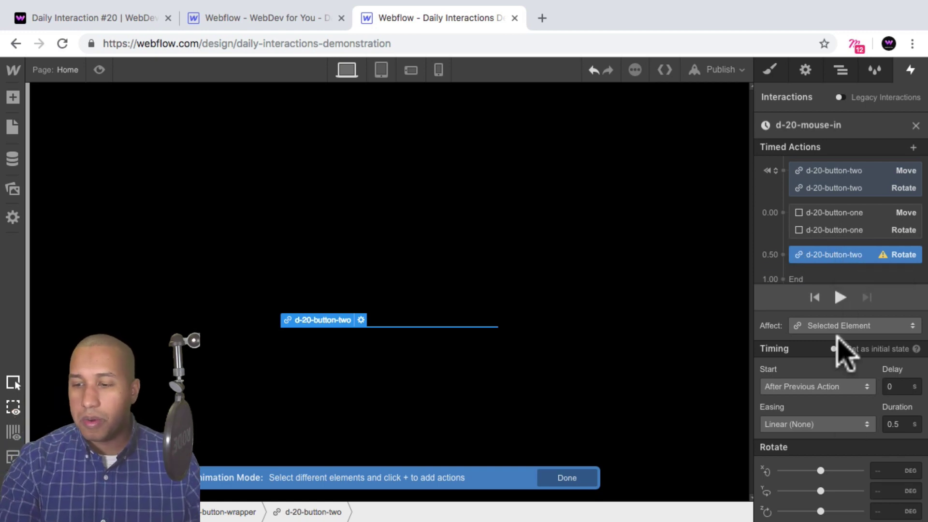
pyautogui.click(879, 471)
pyautogui.write('0')
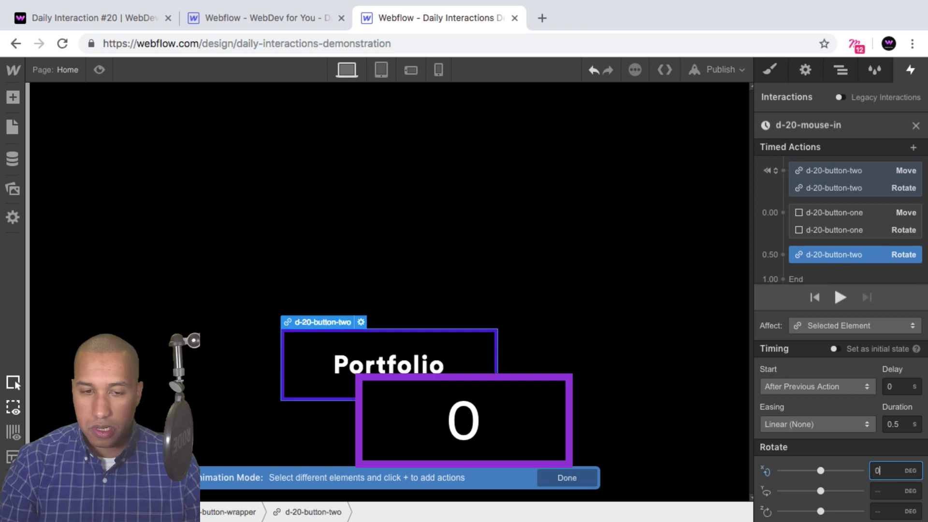
pyautogui.click(839, 424)
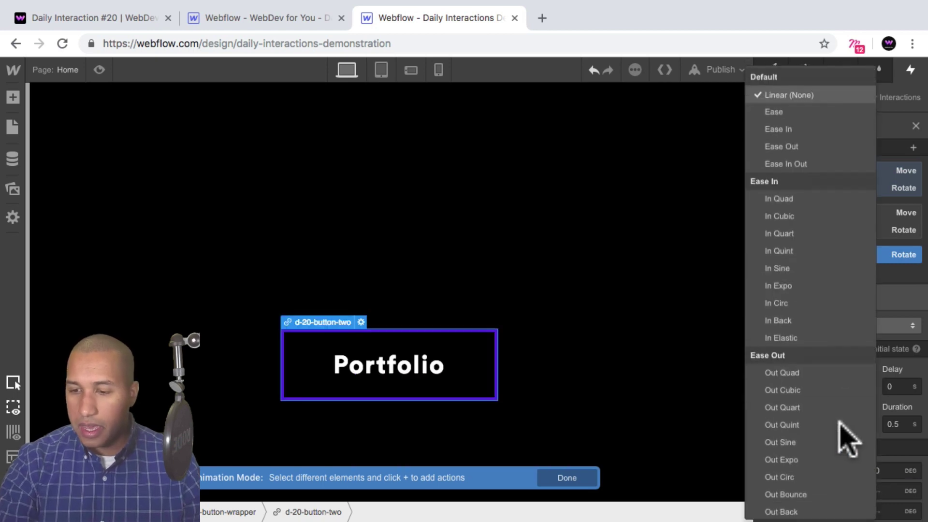
pyautogui.click(799, 451)
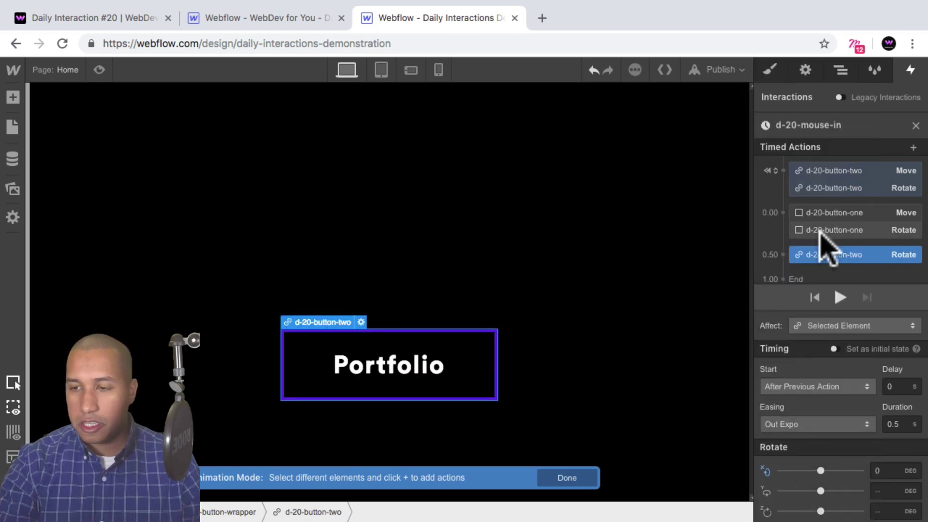
pyautogui.moveTo(834, 251); pyautogui.dragTo(827, 260)
# Step: Add a d-20-button-two Move action with Y 0% and Out Expo easing, running together with the other hover actions
pyautogui.click(827, 261)
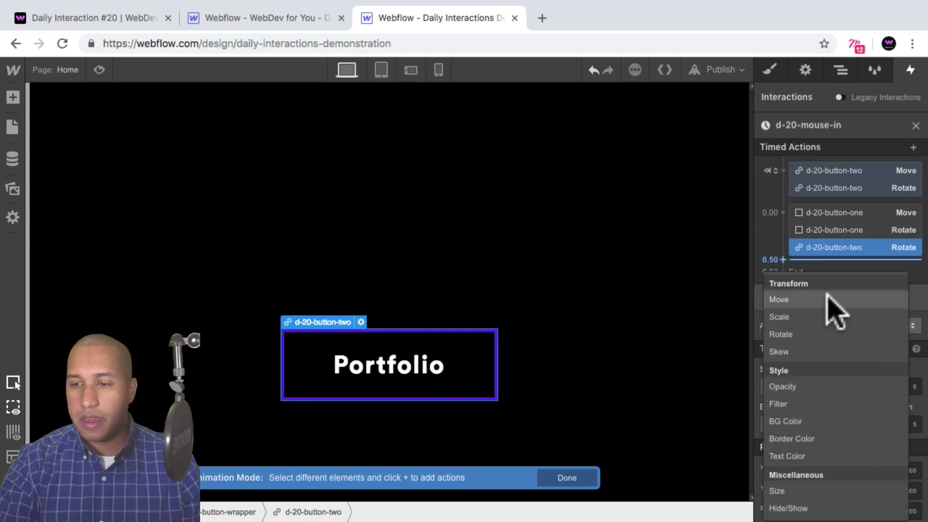
pyautogui.click(828, 299)
pyautogui.write('0%')
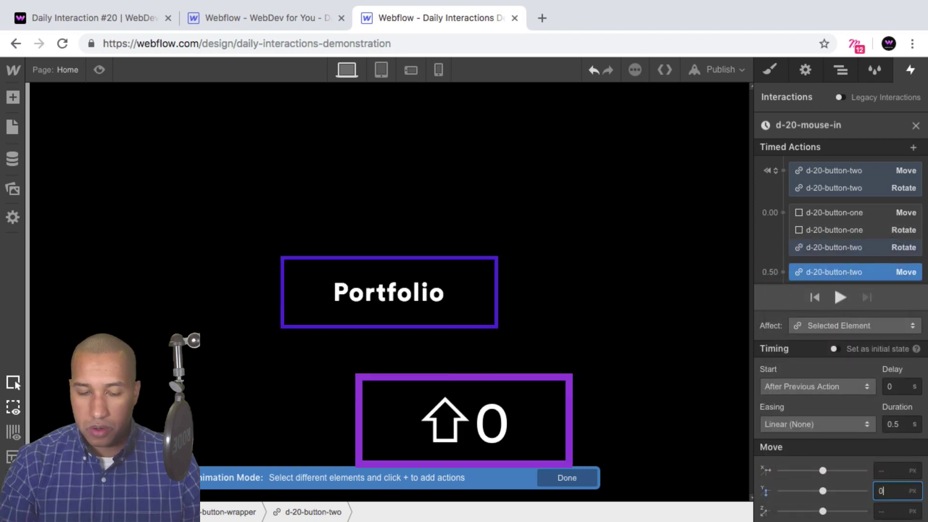
pyautogui.press('Return')
pyautogui.click(858, 425)
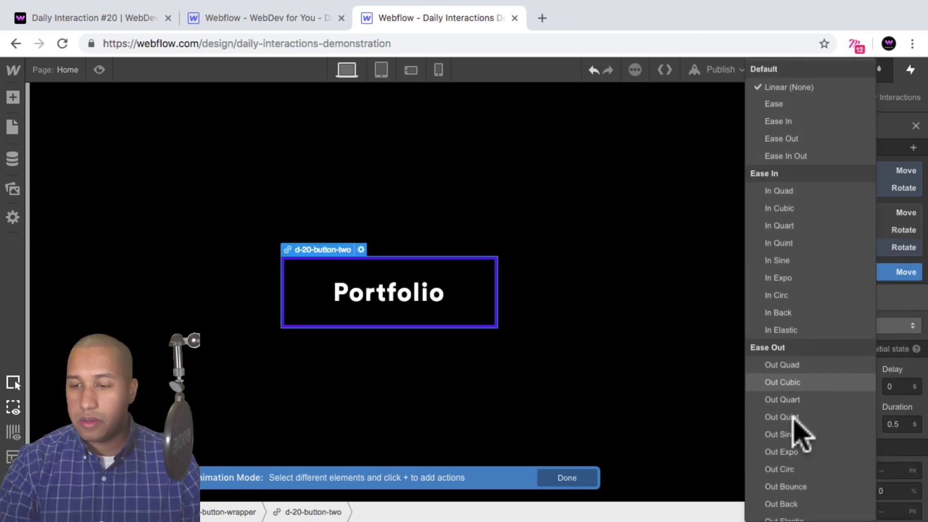
pyautogui.click(792, 450)
pyautogui.moveTo(828, 267); pyautogui.dragTo(836, 244)
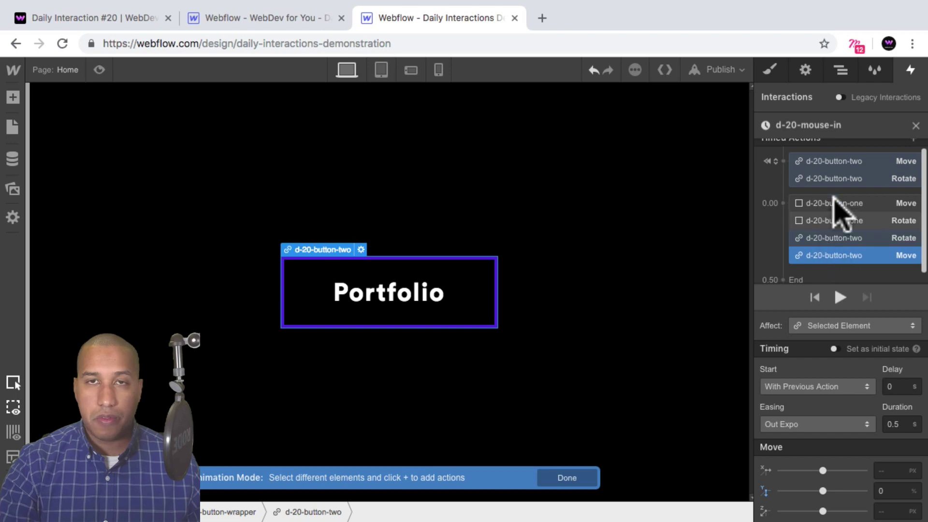
# Step: Preview the page and test the hover flip between the two Portfolio faces
pyautogui.scroll(-1, 844, 257)
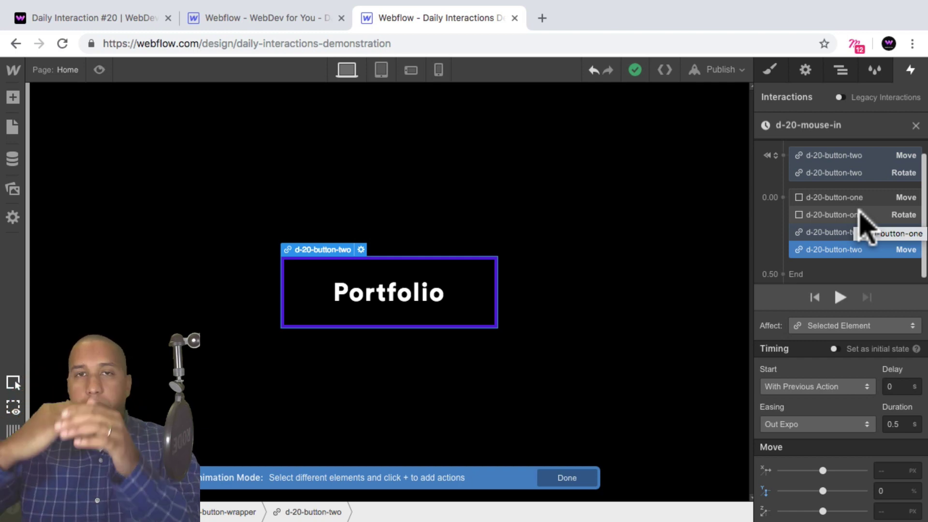
pyautogui.scroll(1, 862, 225)
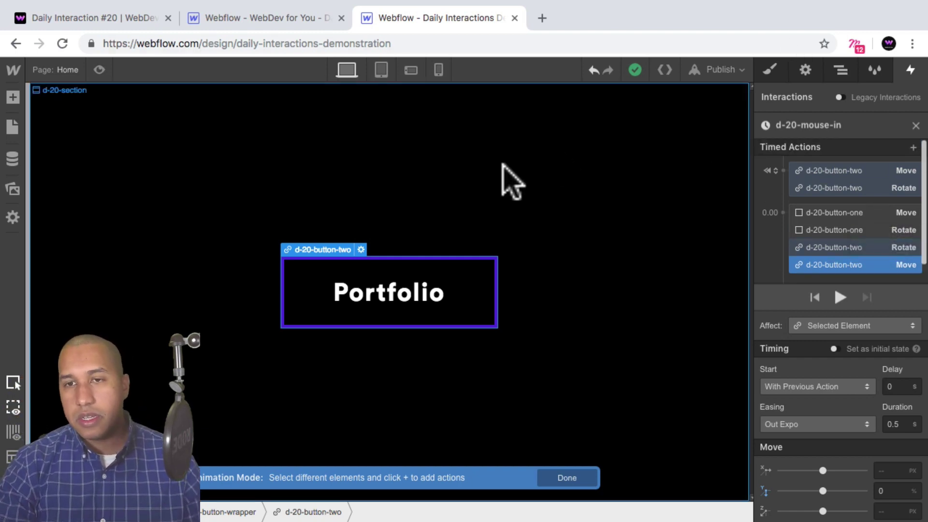
pyautogui.click(98, 69)
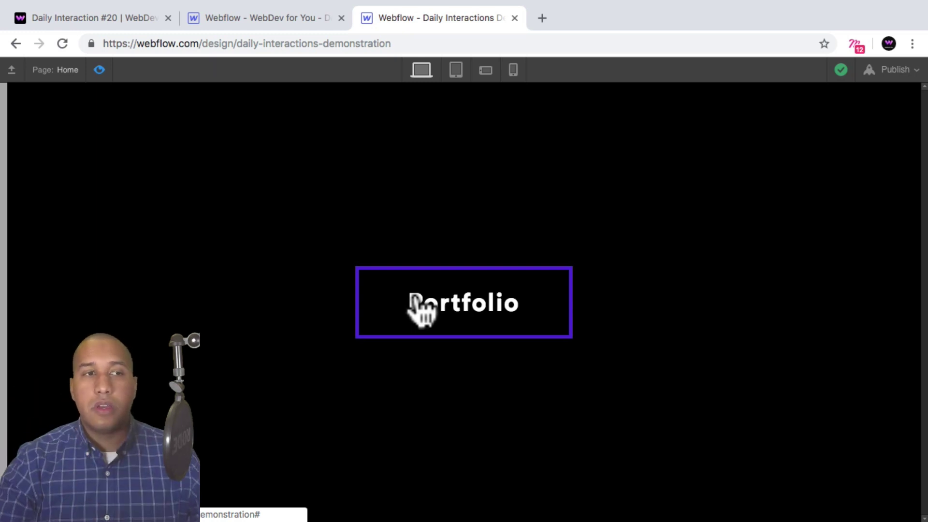
pyautogui.click(99, 70)
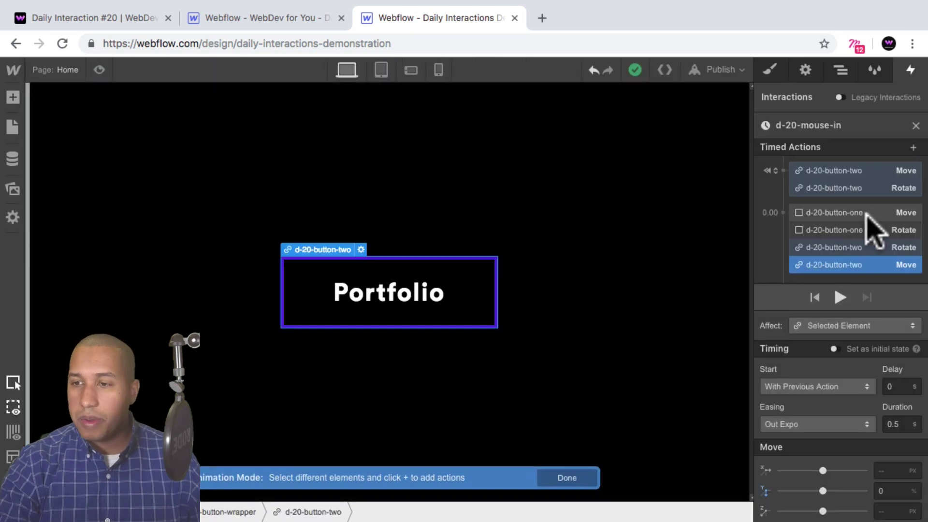
# Step: Set the transform origin of d-20-button-one to its bottom centre (50%, 100%) and preview the hover flip
pyautogui.click(850, 212)
pyautogui.click(841, 70)
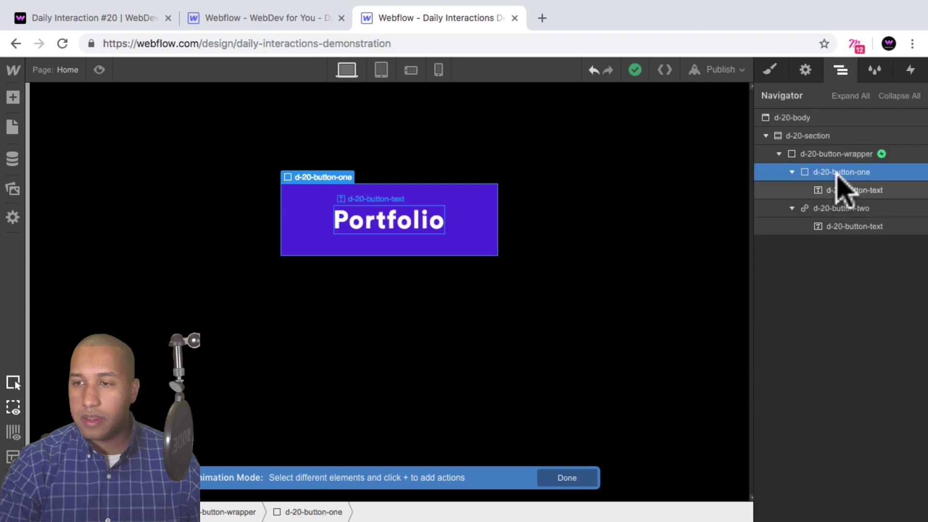
pyautogui.click(770, 69)
pyautogui.scroll(-5, 834, 269)
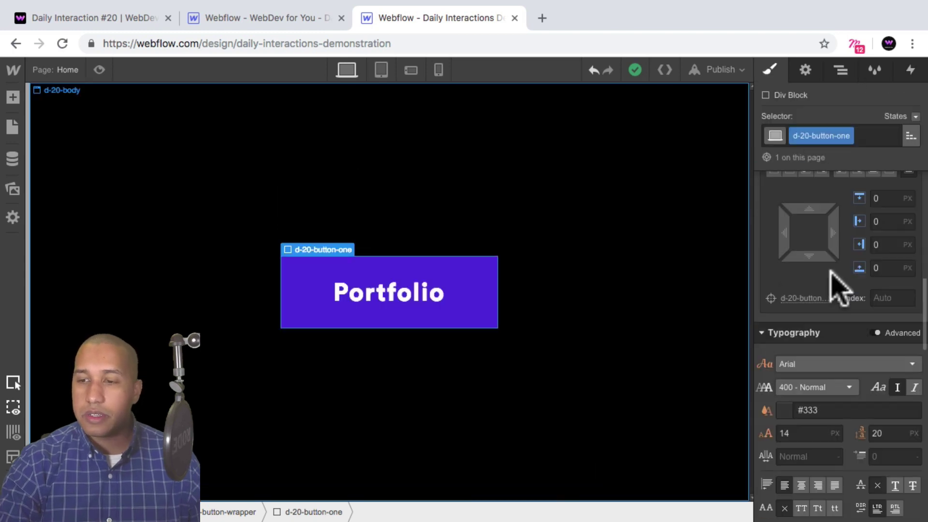
pyautogui.scroll(-10, 839, 285)
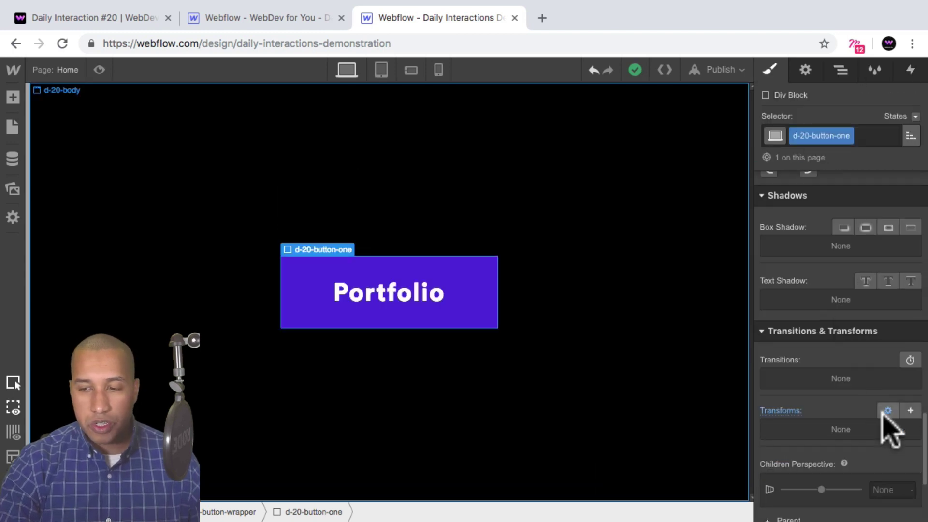
pyautogui.click(887, 410)
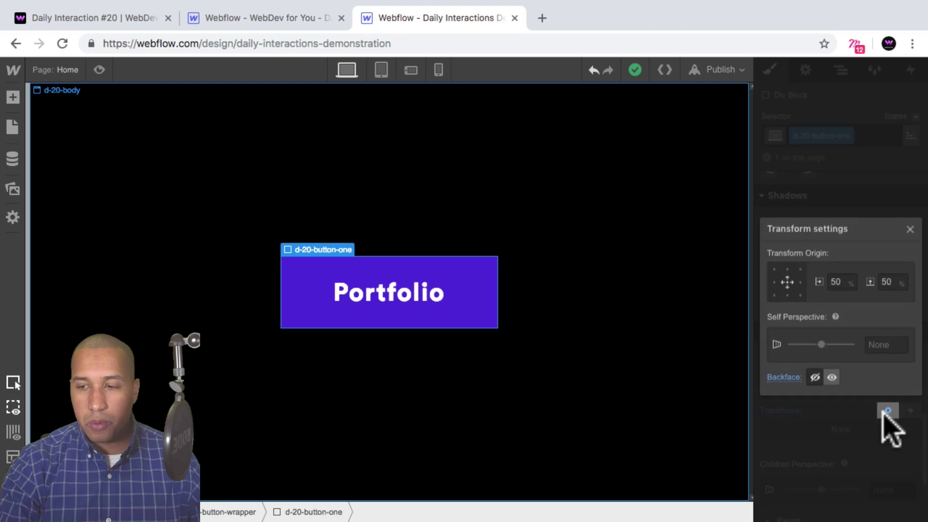
pyautogui.click(787, 294)
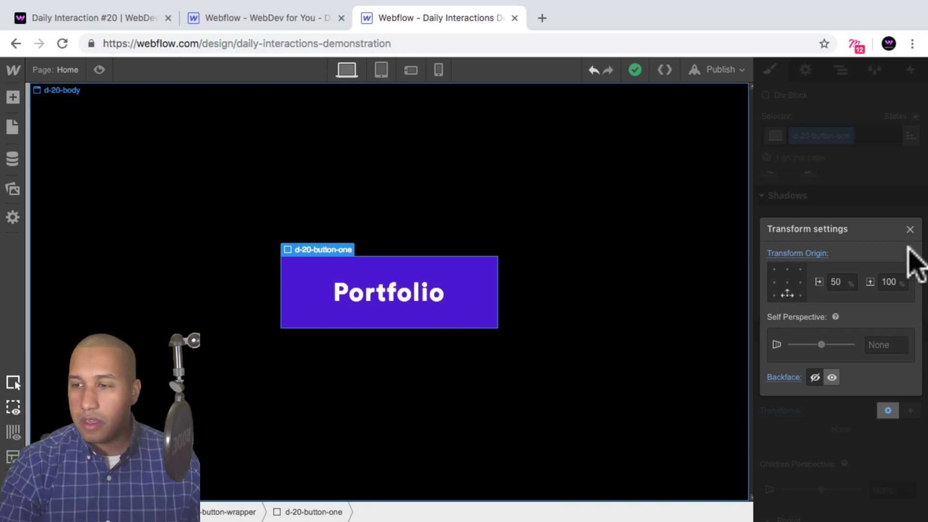
pyautogui.click(910, 228)
pyautogui.click(99, 70)
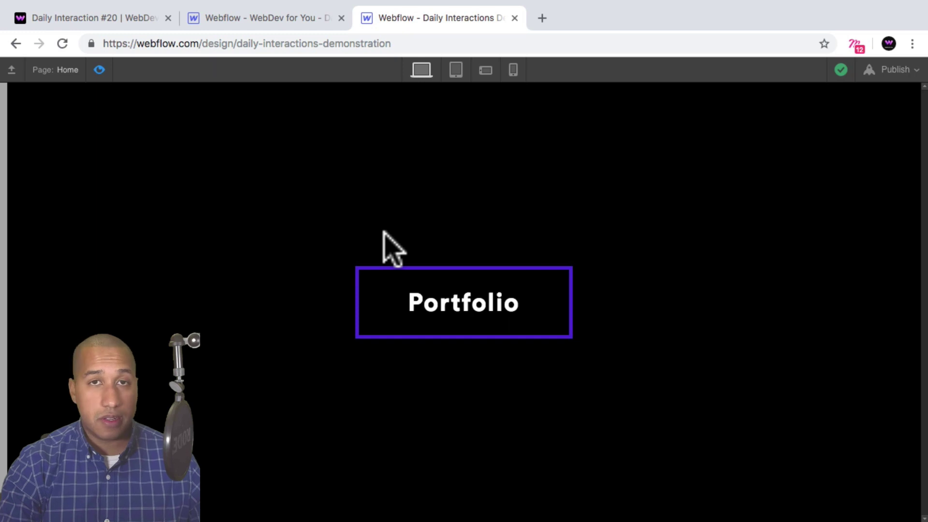
pyautogui.click(100, 70)
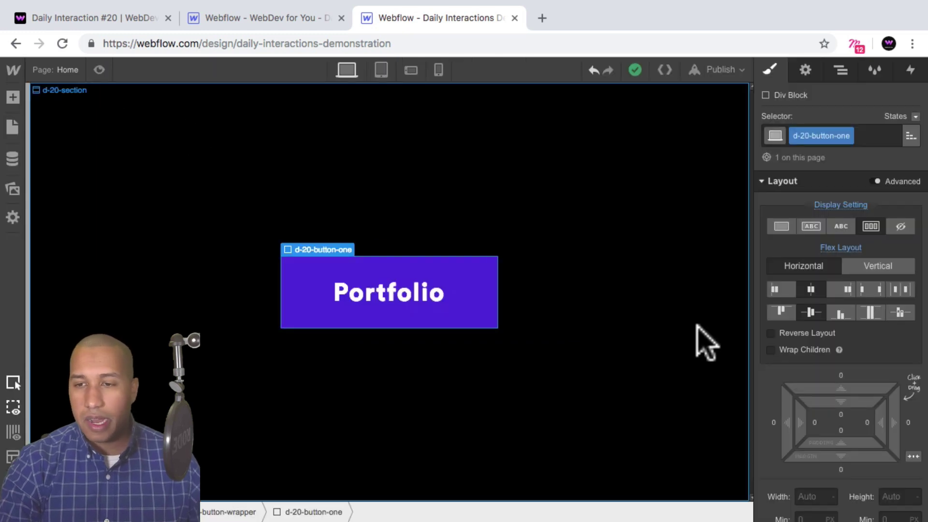
# Step: Set the On Hover Out action of d-20-button-wrapper's Mouse Hover trigger to Start an Animation
pyautogui.click(809, 289)
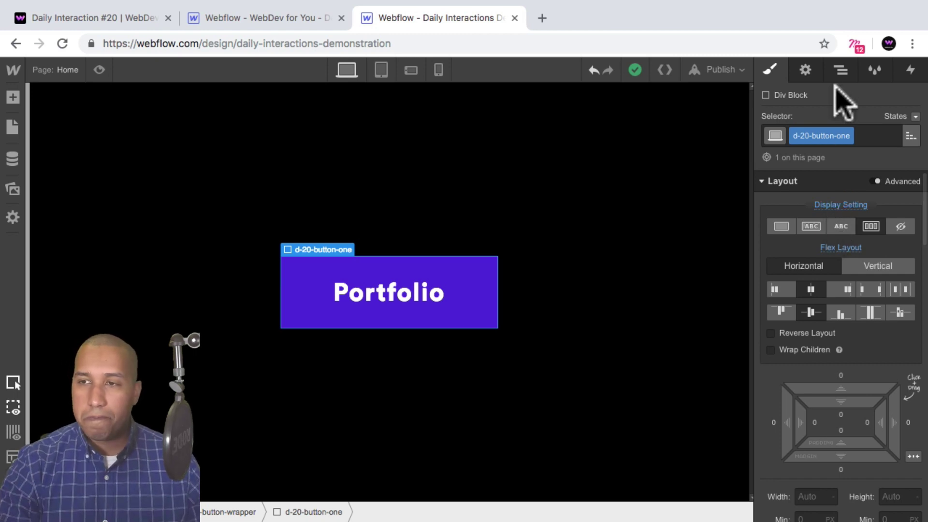
pyautogui.click(841, 70)
pyautogui.click(907, 70)
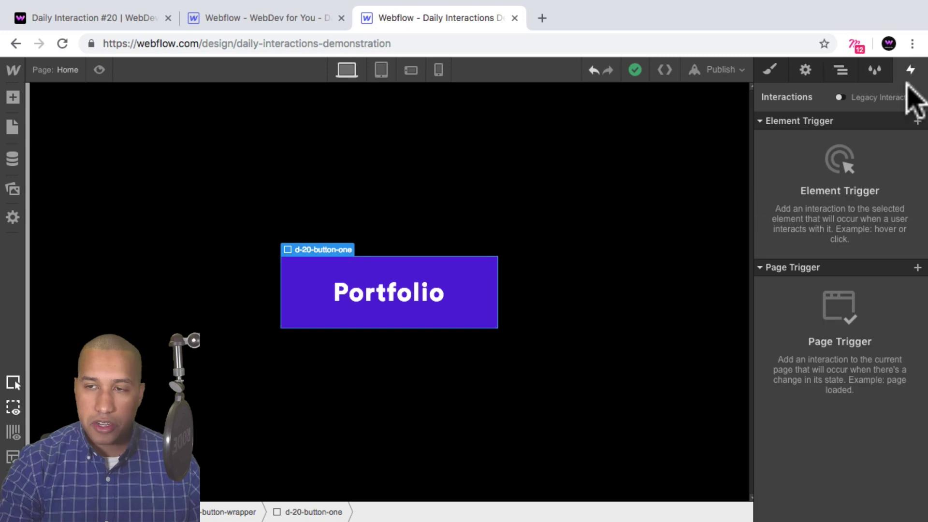
pyautogui.click(843, 70)
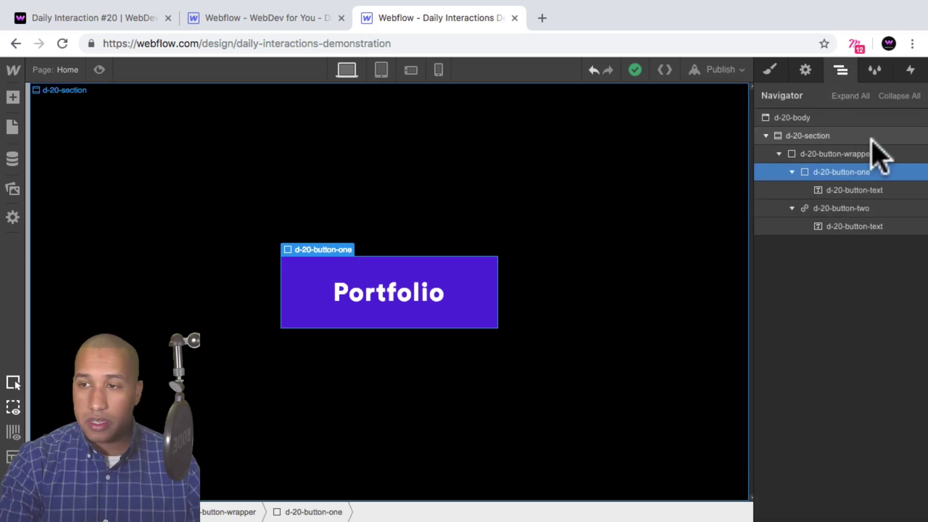
pyautogui.click(858, 155)
pyautogui.click(910, 70)
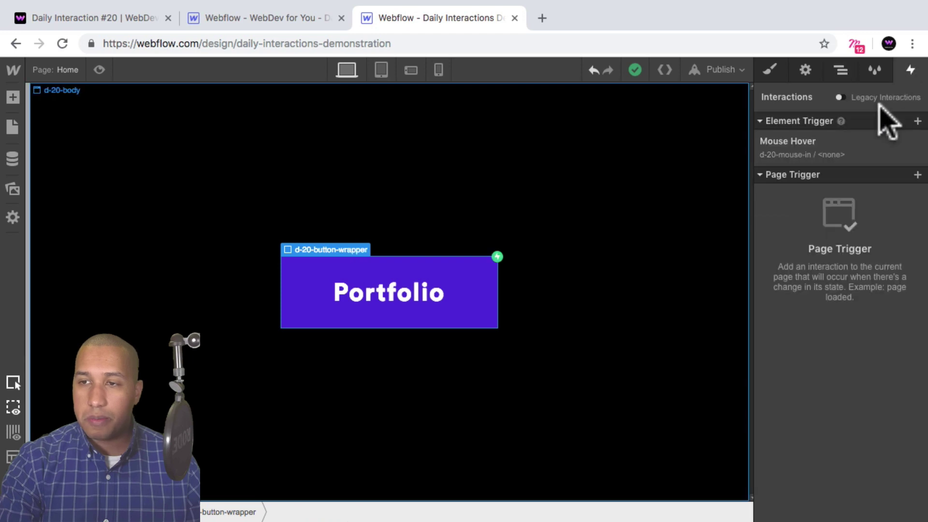
pyautogui.click(819, 145)
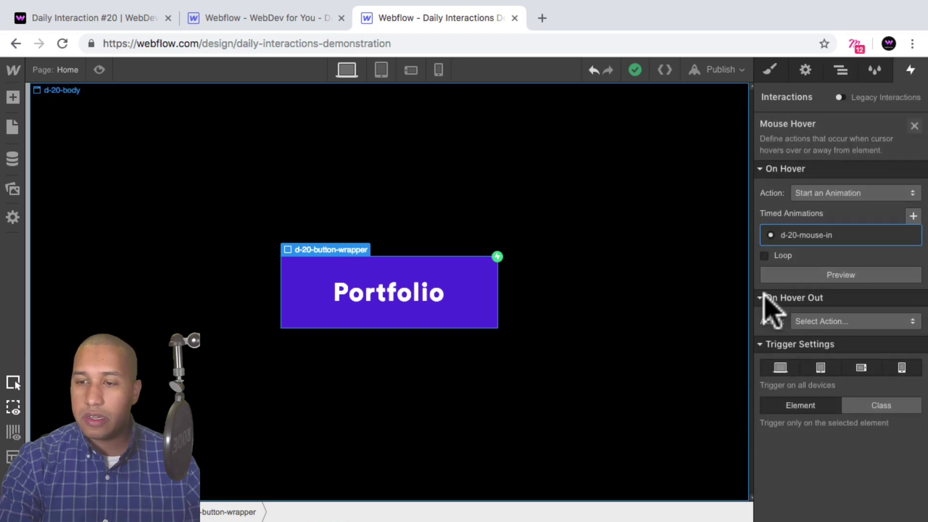
pyautogui.click(818, 322)
pyautogui.click(841, 144)
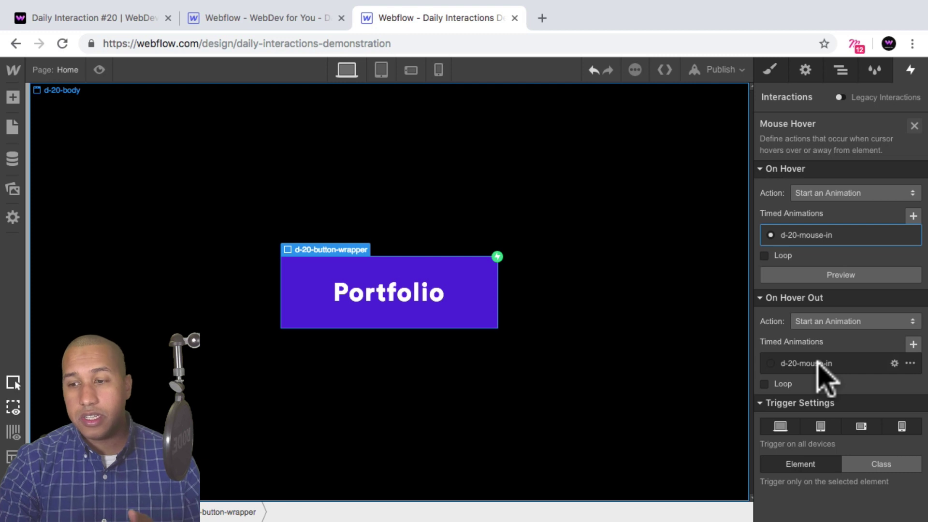
# Step: Duplicate the d-20-mouse-in animation for hover out and rename the copy d-20-mouse-out
pyautogui.click(909, 363)
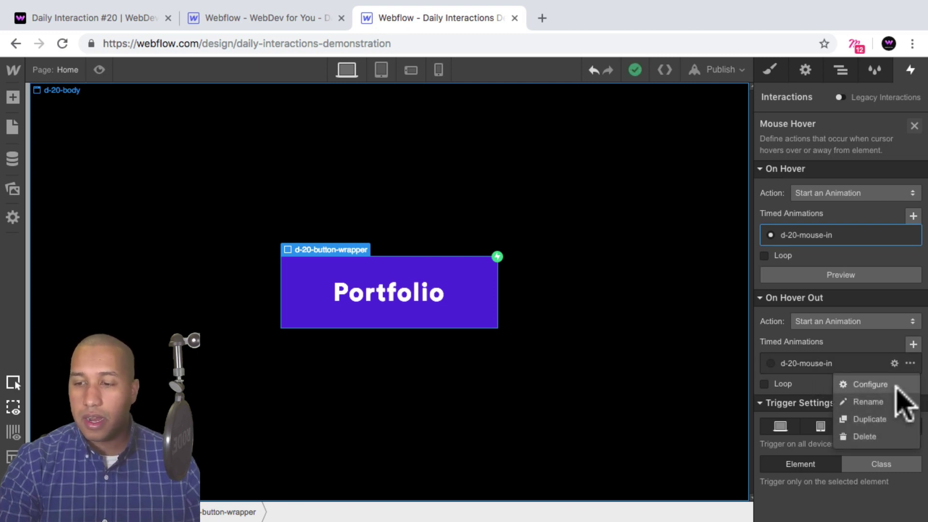
pyautogui.click(880, 419)
pyautogui.click(784, 406)
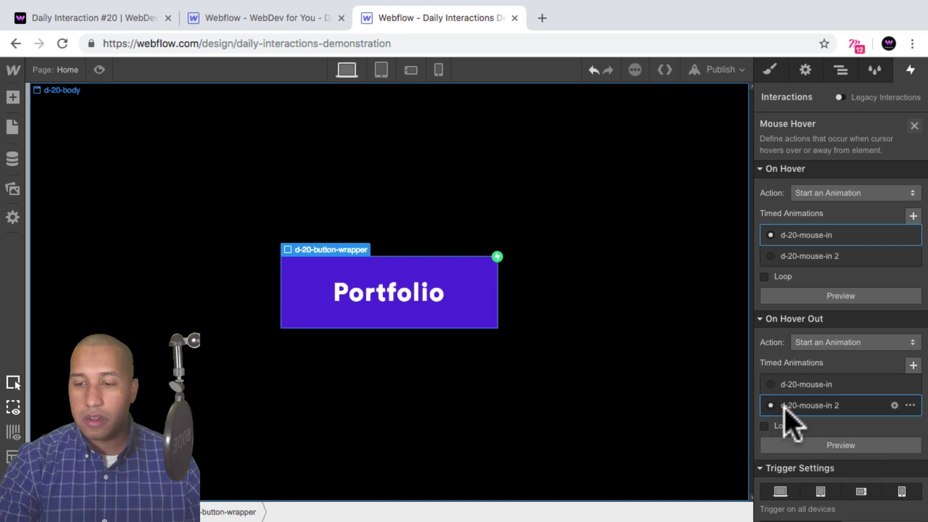
pyautogui.click(816, 406)
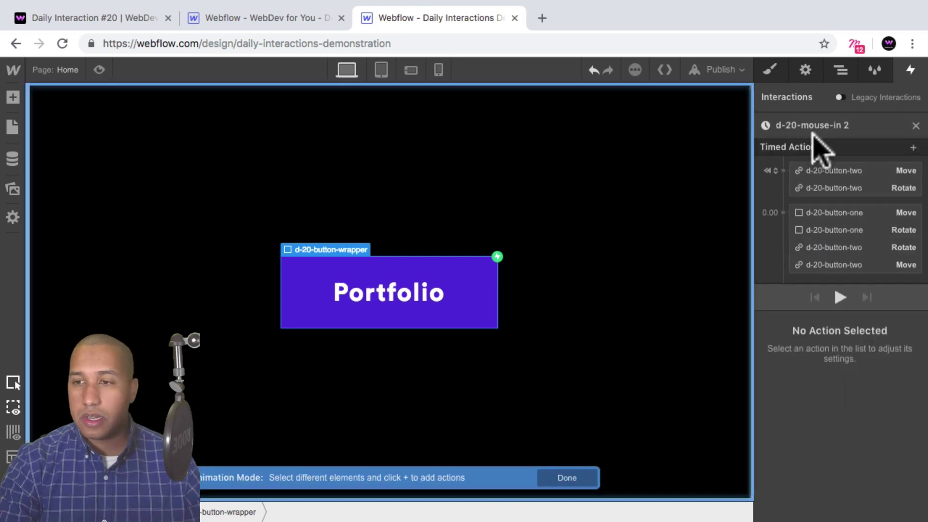
pyautogui.click(817, 125)
pyautogui.moveTo(810, 126); pyautogui.dragTo(845, 127)
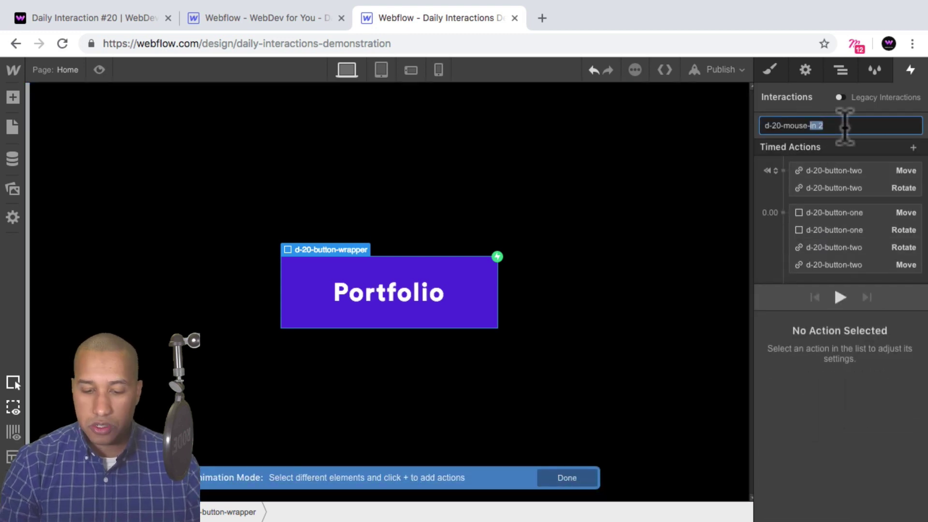
pyautogui.write('out')
pyautogui.press('Return')
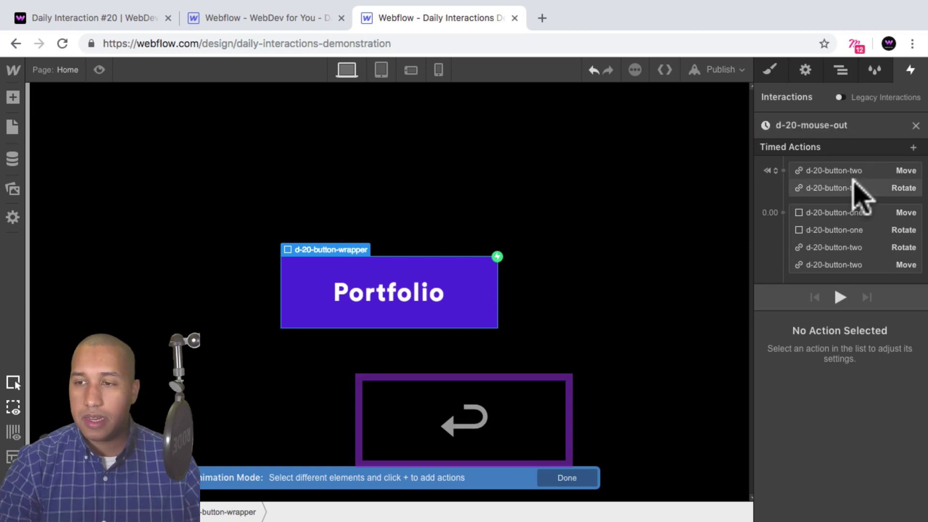
# Step: Delete the two initial-state d-20-button-two actions, Move and Rotate, from the d-20-mouse-out animation
pyautogui.click(854, 186)
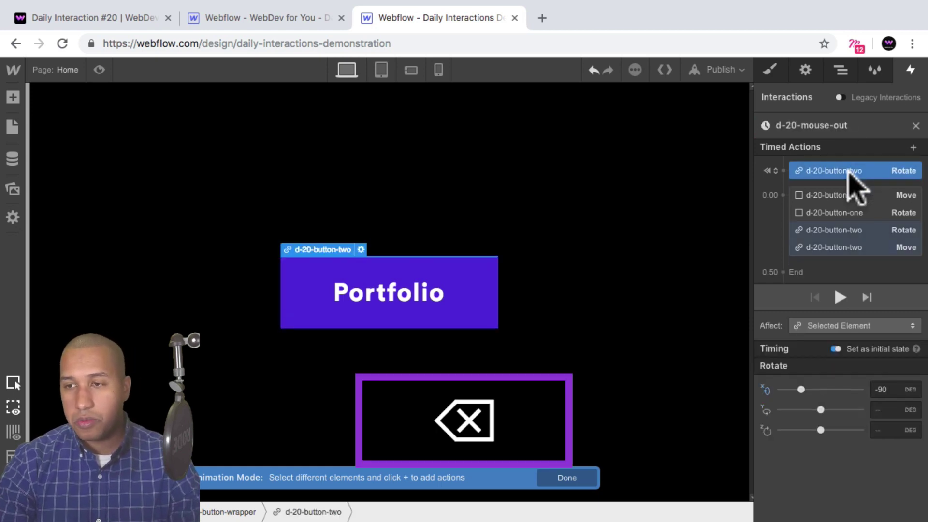
pyautogui.press('Delete')
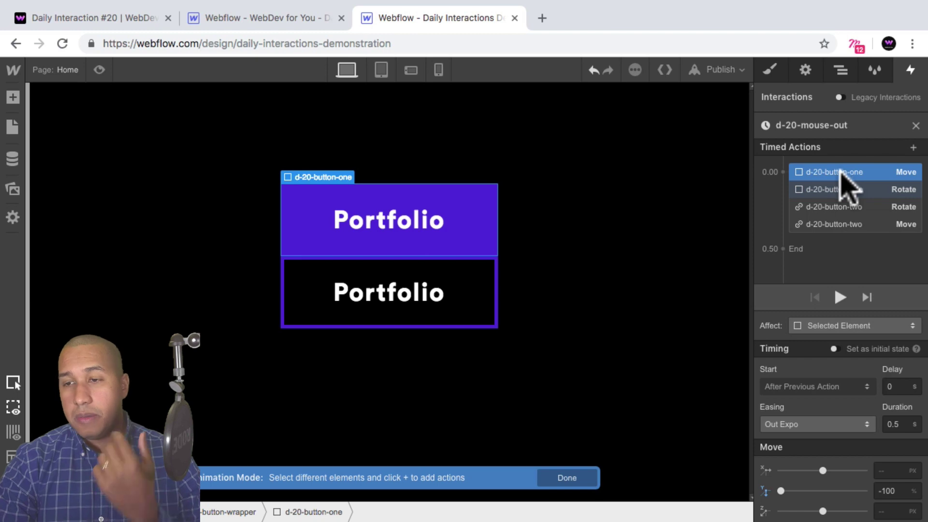
# Step: In d-20-mouse-out, set the d-20-button-one Move to Y 0% and its Rotate to 0 degrees on X
pyautogui.moveTo(840, 172)
pyautogui.mouseDown()
pyautogui.moveTo(845, 182)
pyautogui.moveTo(882, 188)
pyautogui.moveTo(851, 178)
pyautogui.mouseUp()
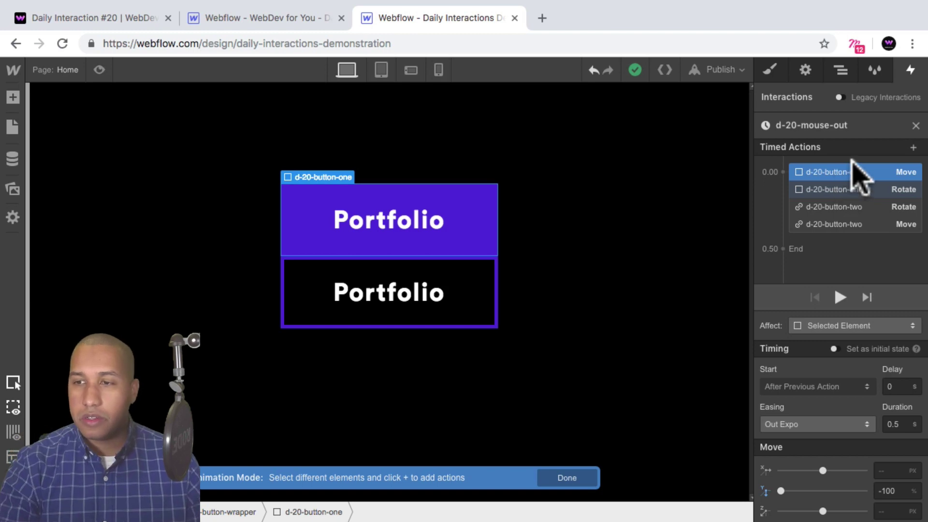
pyautogui.click(898, 490)
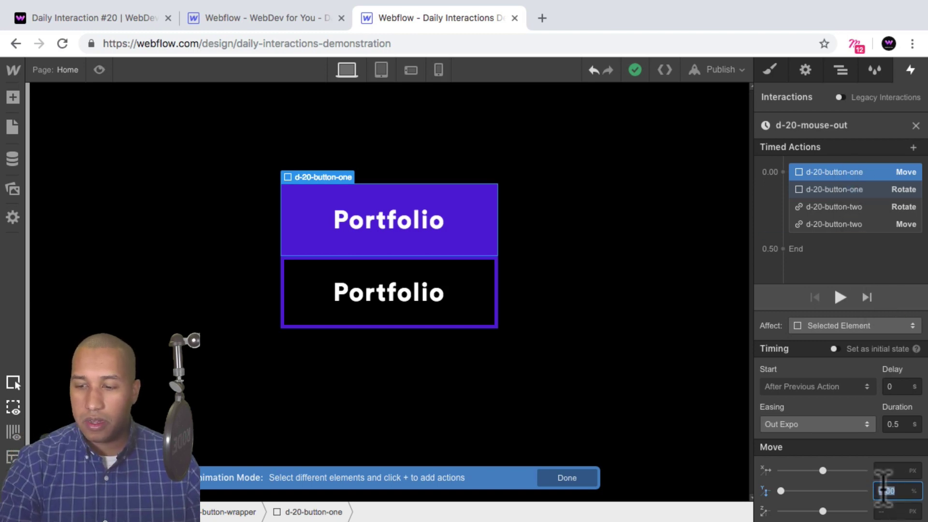
pyautogui.doubleClick(891, 490)
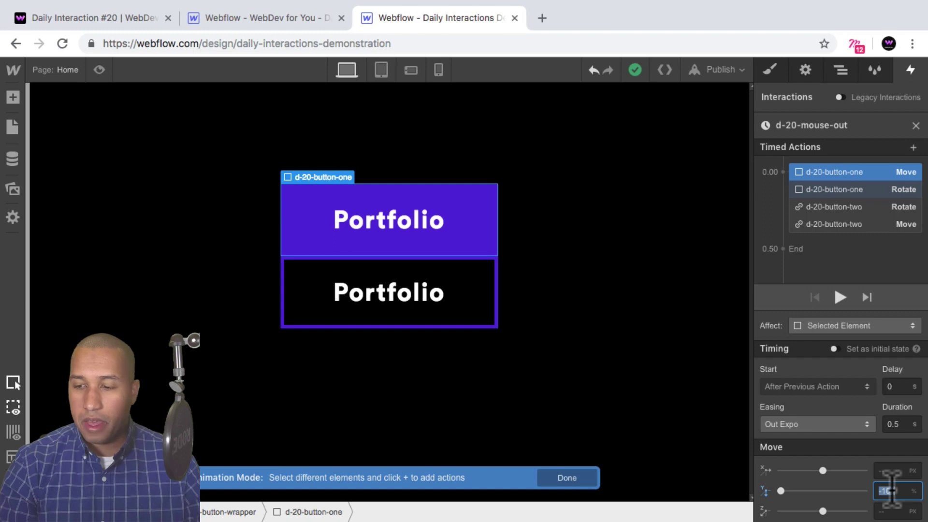
pyautogui.write('0%')
pyautogui.press('Return')
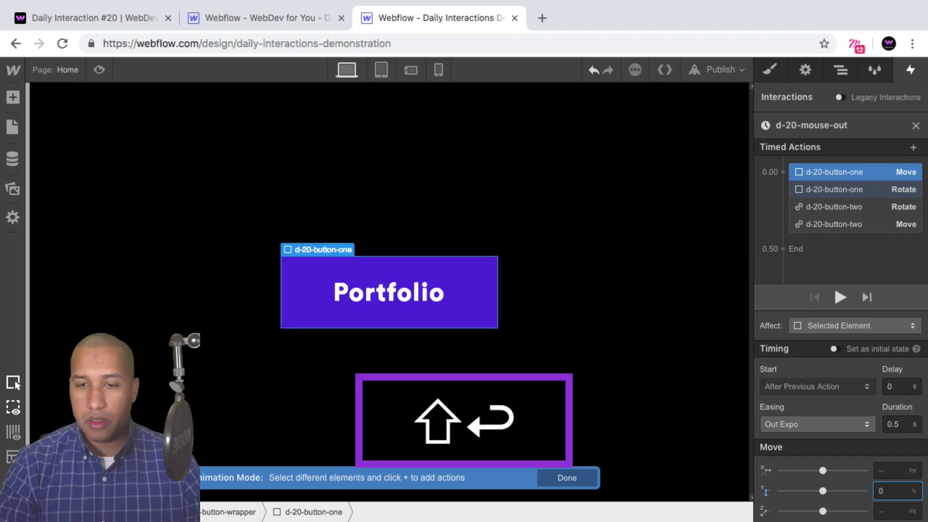
pyautogui.click(843, 191)
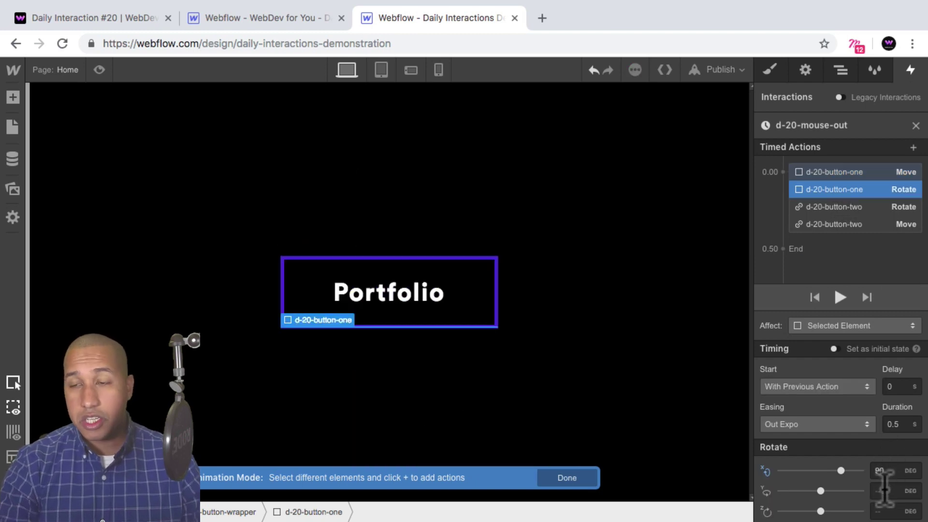
pyautogui.doubleClick(879, 470)
pyautogui.write('0')
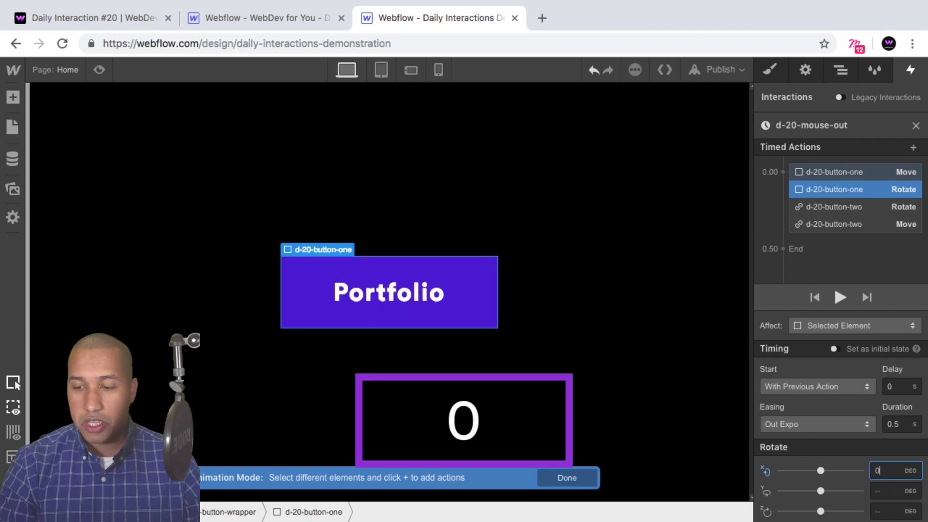
# Step: Set the d-20-button-two Rotate action in d-20-mouse-out to -90 degrees on X
pyautogui.click(843, 207)
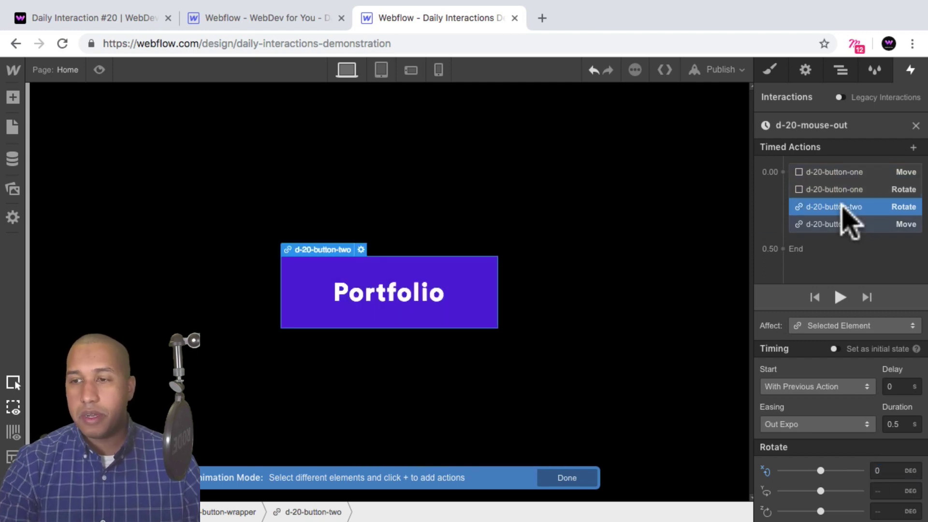
pyautogui.moveTo(843, 207); pyautogui.dragTo(849, 251)
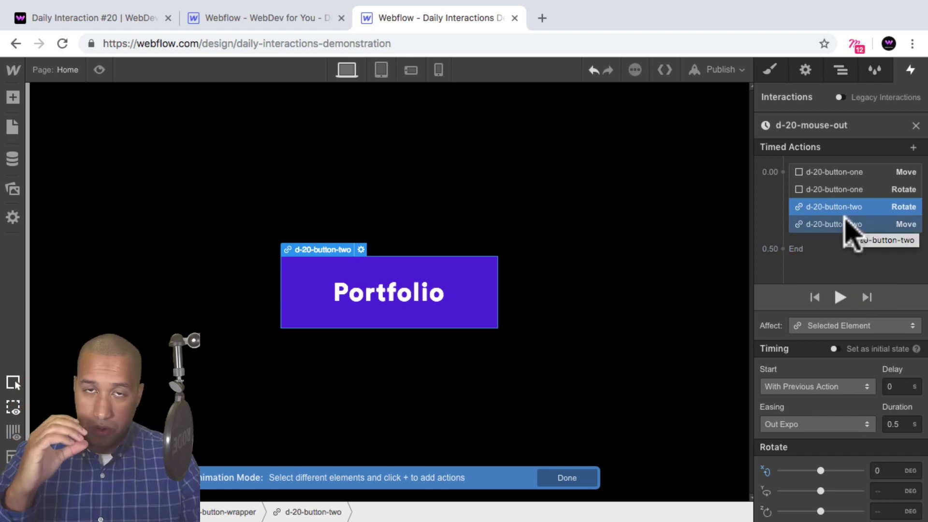
pyautogui.click(863, 464)
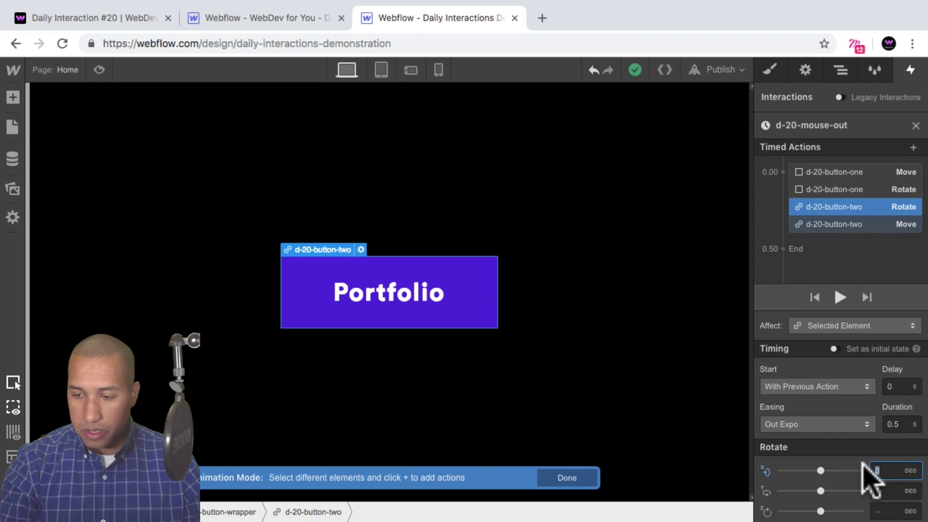
pyautogui.write('-90')
pyautogui.press('Return')
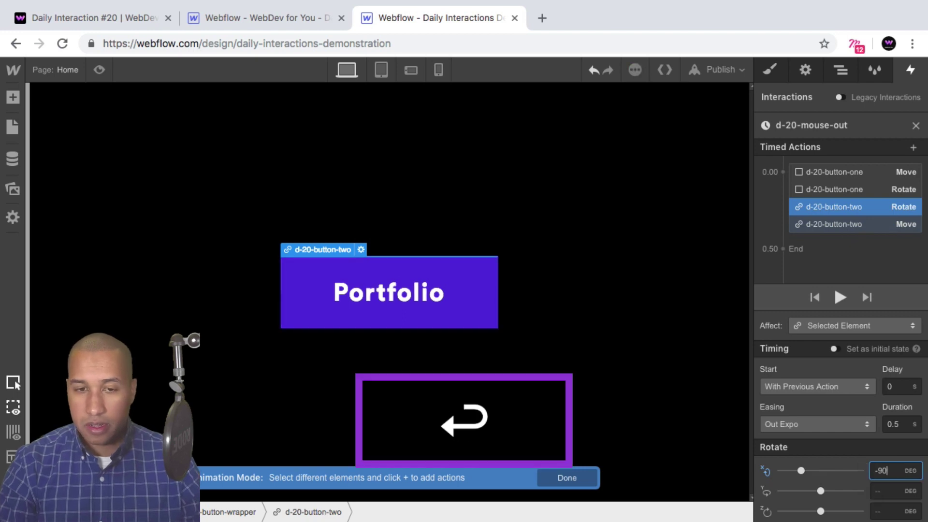
# Step: Set the d-20-button-two Move action in d-20-mouse-out to Y 100%
pyautogui.click(843, 224)
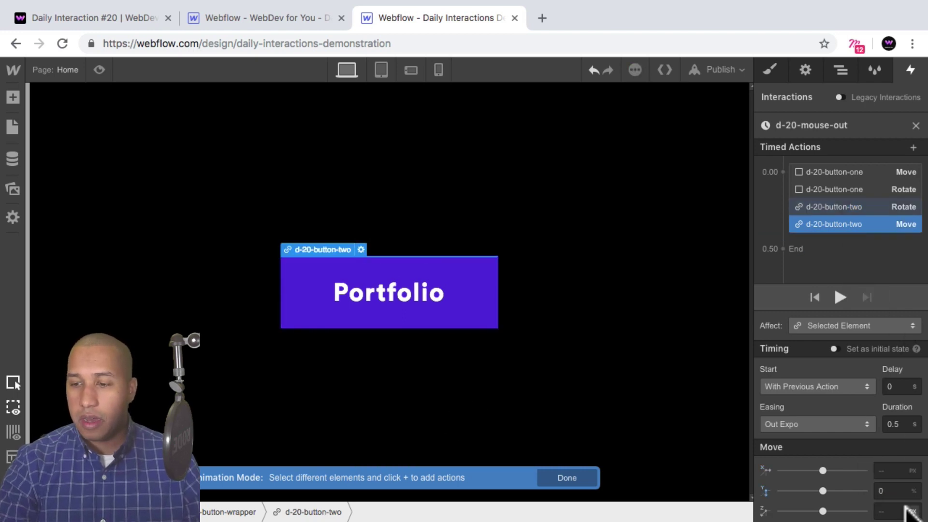
pyautogui.click(864, 490)
pyautogui.write('-100')
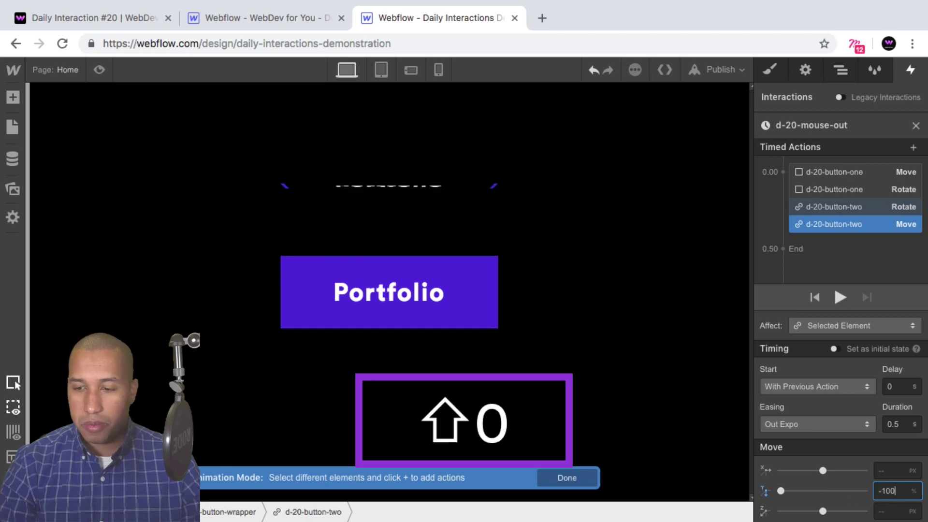
pyautogui.hotkey('shift', 'Home')
pyautogui.press('BackSpace')
pyautogui.write('100')
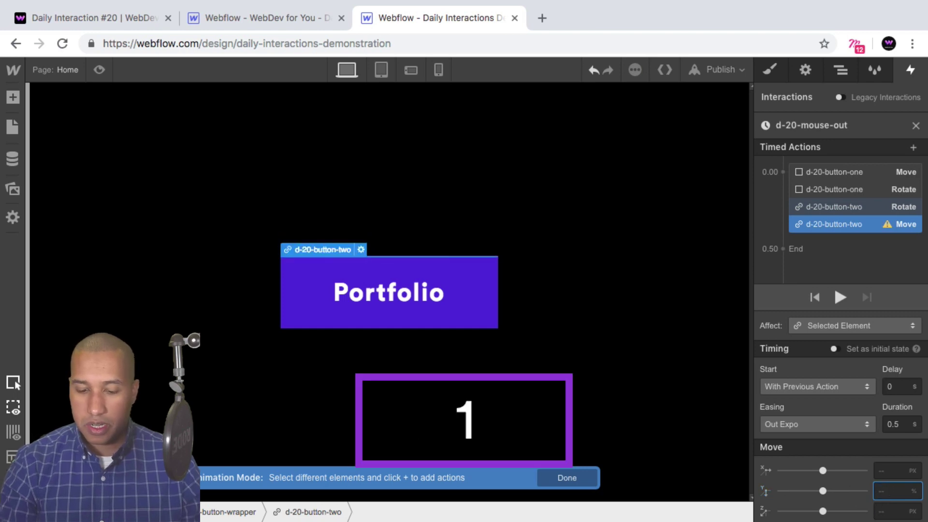
pyautogui.write('%')
pyautogui.hotkey('shift', 'Return')
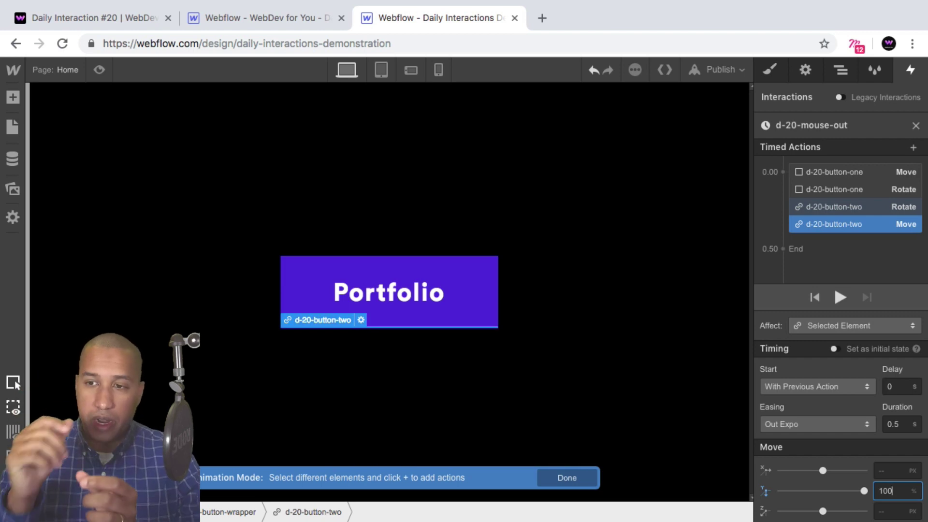
# Step: Review the four d-20-mouse-out actions and preview the button's hover-in and hover-out flip
pyautogui.click(835, 174)
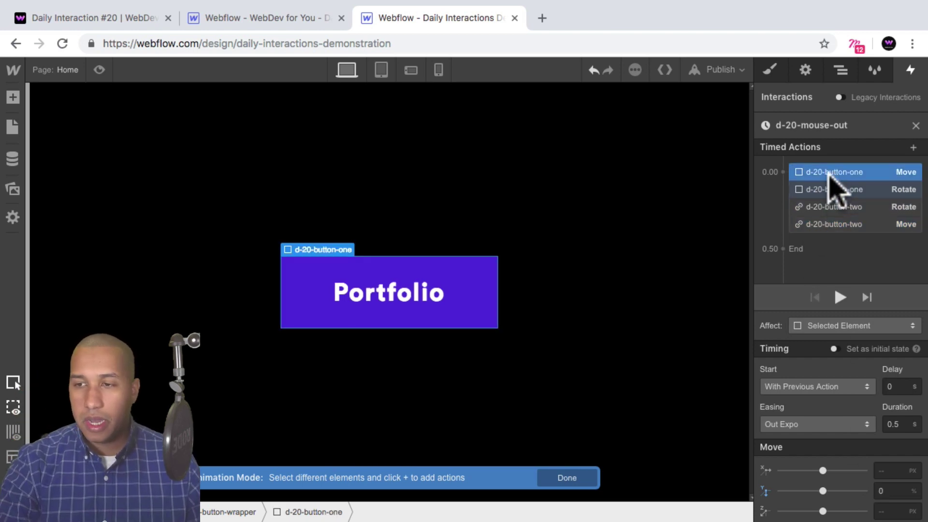
pyautogui.click(827, 190)
pyautogui.click(825, 207)
pyautogui.click(820, 224)
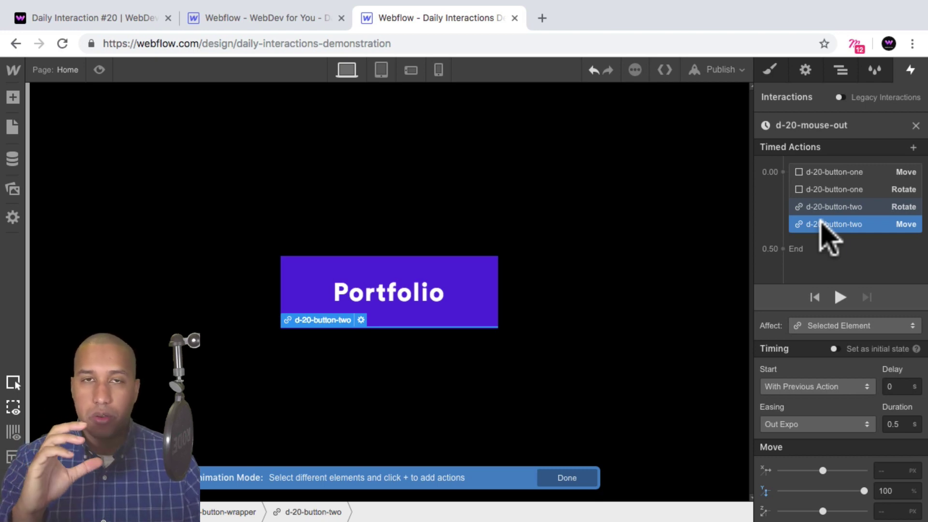
pyautogui.click(99, 69)
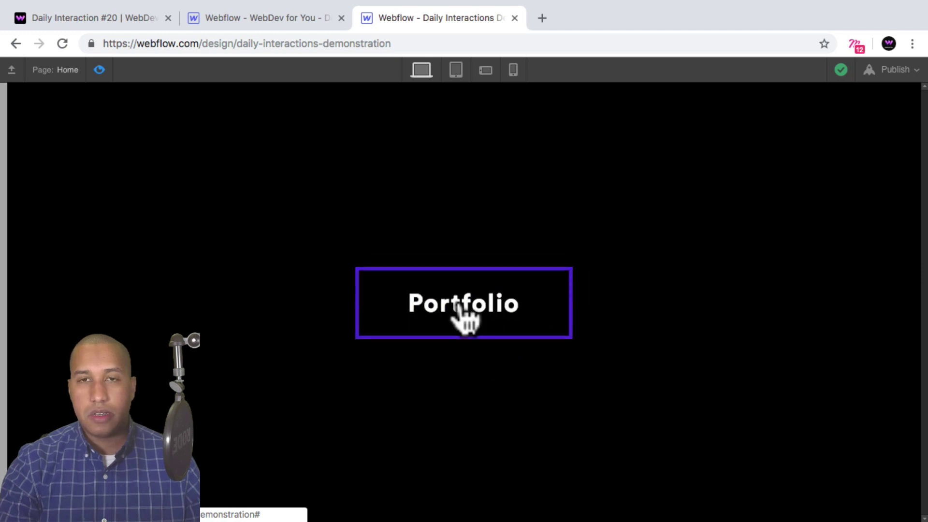
pyautogui.click(99, 69)
# Step: Set the cursor of d-20-button-one to pointer and preview the button hover on the page
pyautogui.click(840, 71)
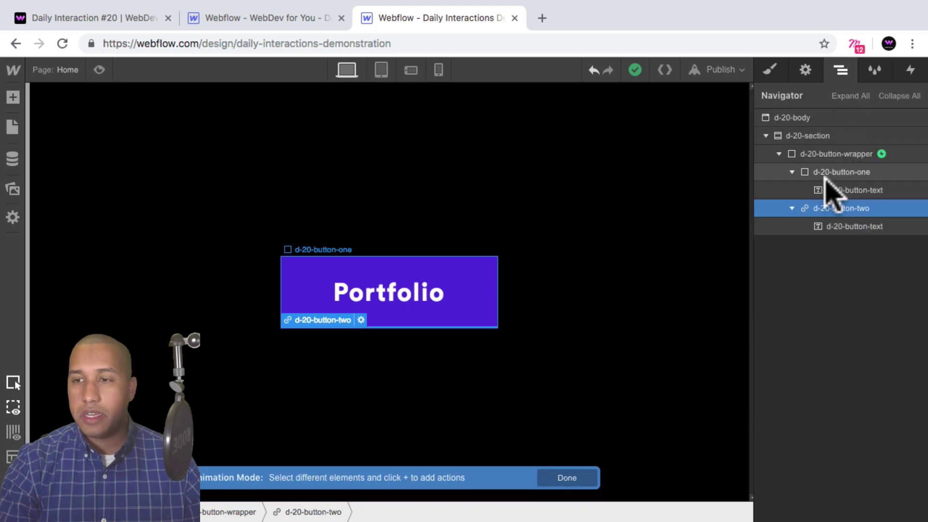
pyautogui.click(827, 172)
pyautogui.click(769, 70)
pyautogui.scroll(-15, 881, 294)
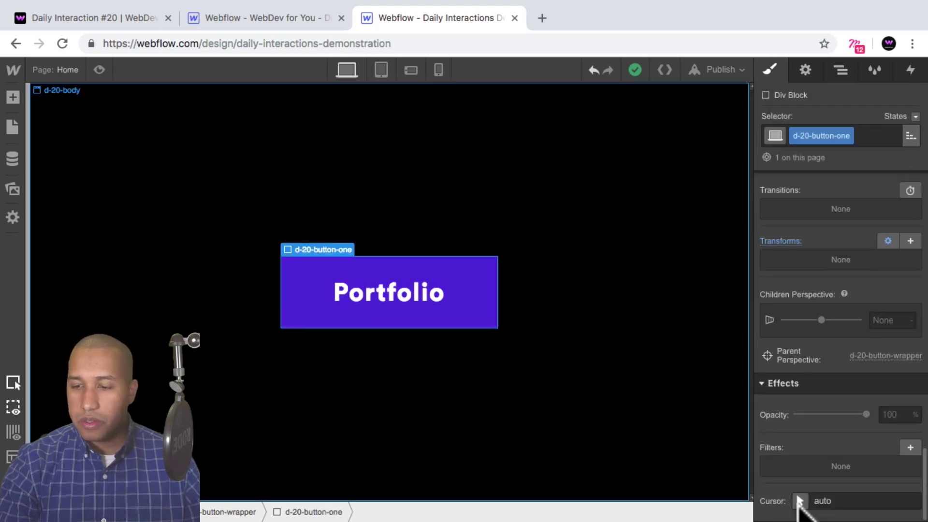
pyautogui.click(798, 501)
pyautogui.click(777, 285)
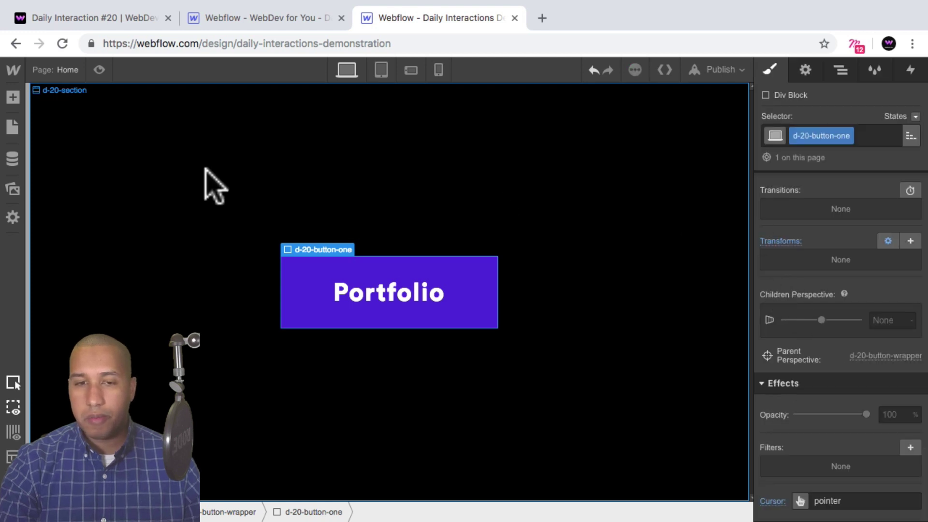
pyautogui.click(99, 69)
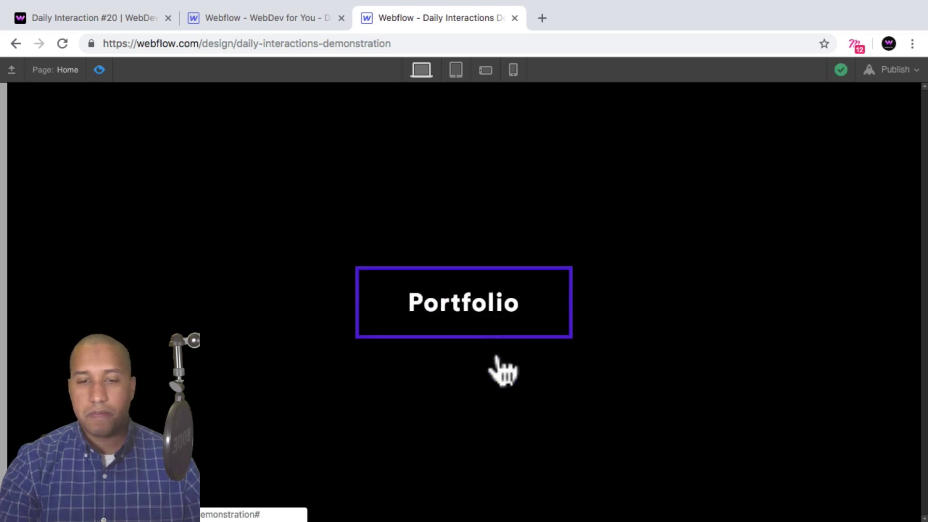
pyautogui.click(99, 70)
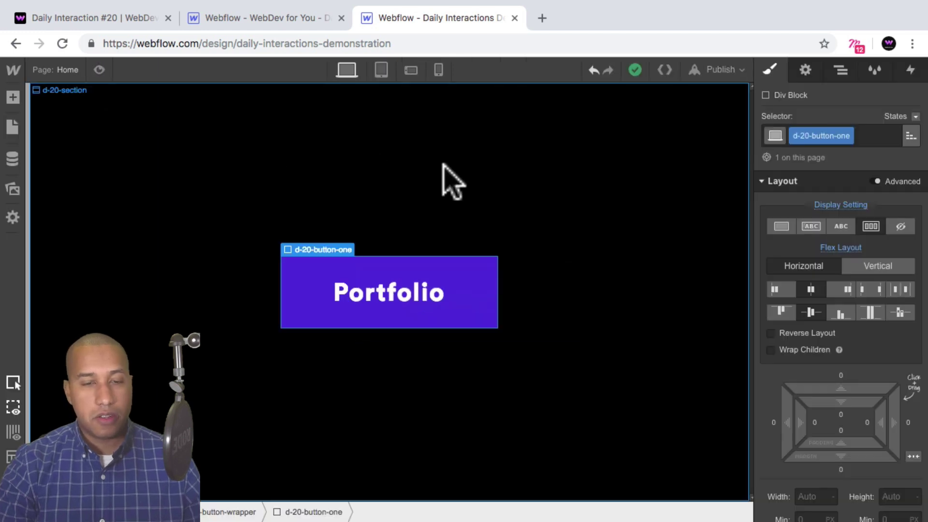
# Step: Review the element hierarchy of d-20-section: the button wrapper, d-20-button-one and d-20-button-two, and their nested d-20-button-text elements
pyautogui.click(483, 162)
pyautogui.click(841, 70)
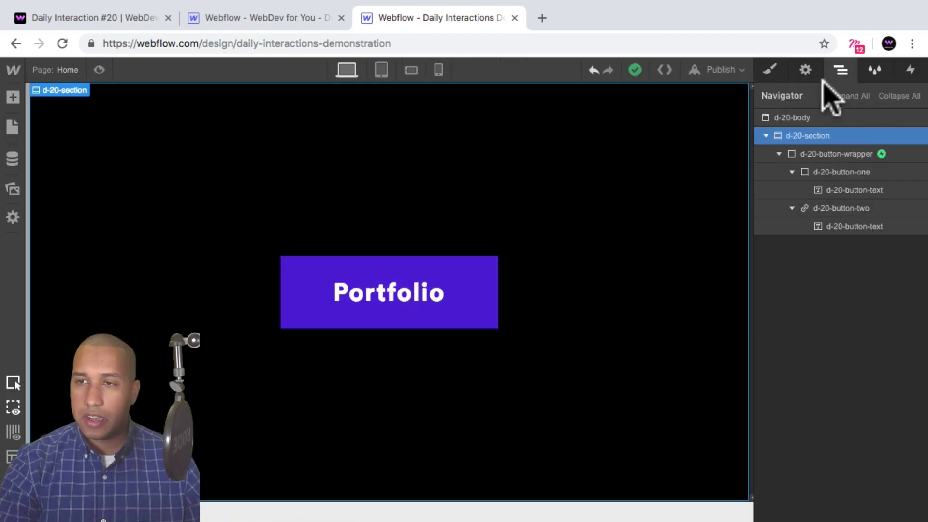
pyautogui.click(821, 152)
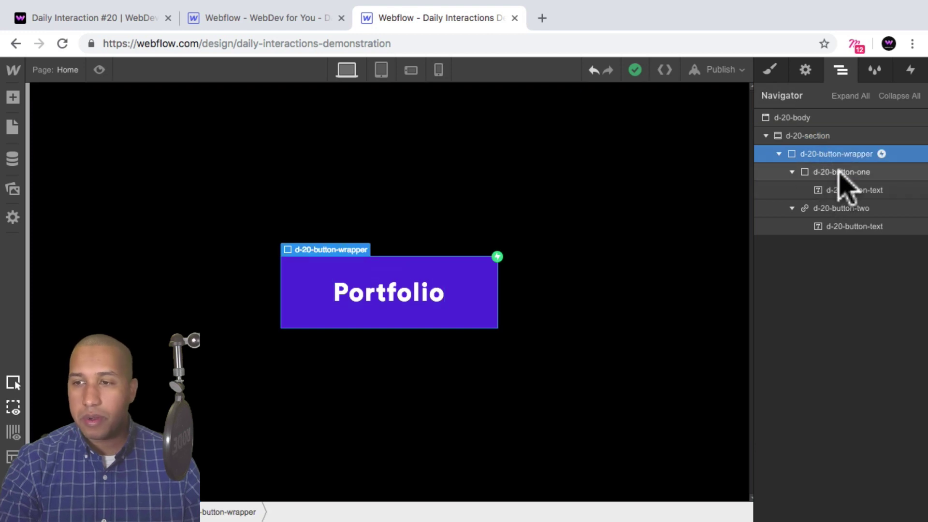
pyautogui.click(840, 174)
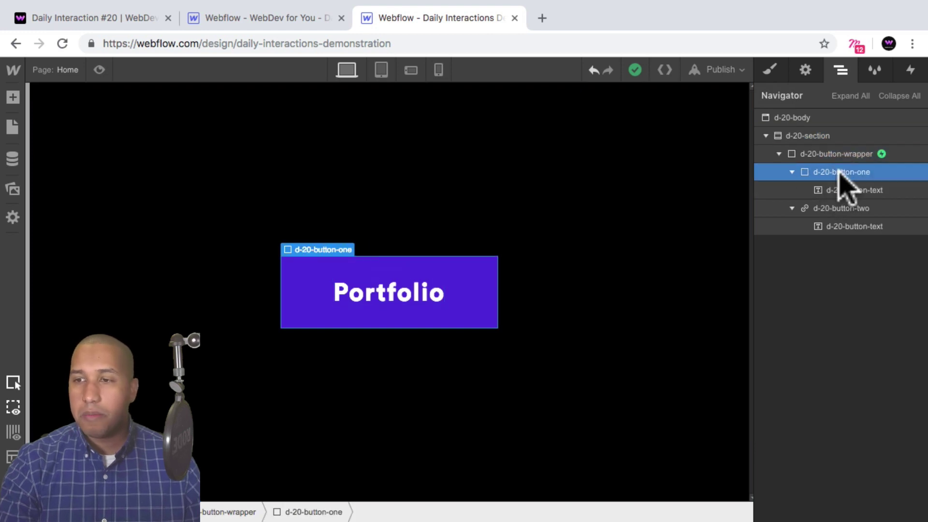
pyautogui.click(828, 208)
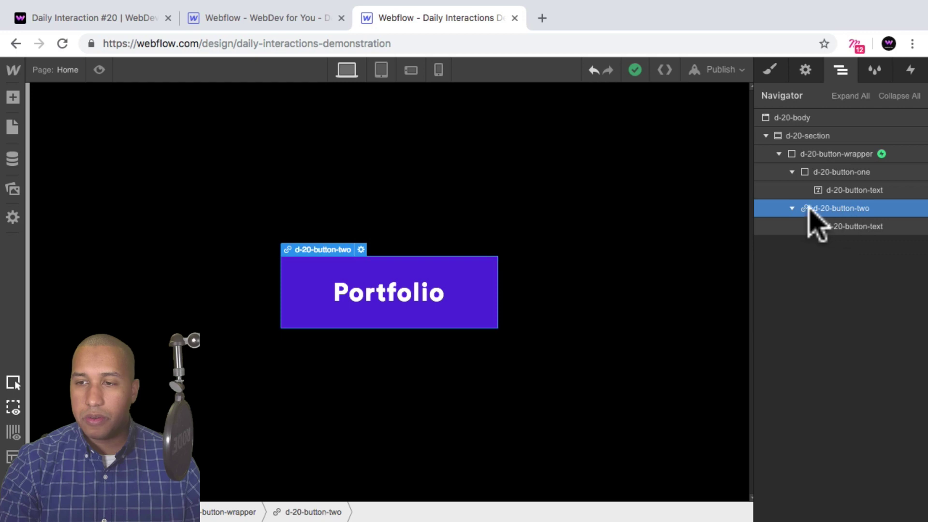
pyautogui.click(837, 225)
pyautogui.click(838, 191)
pyautogui.click(843, 208)
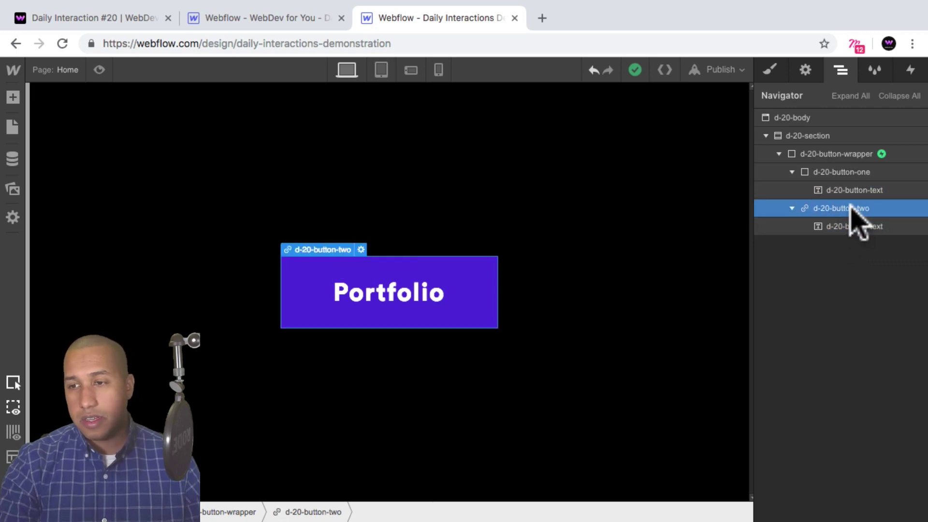
pyautogui.click(843, 174)
pyautogui.click(840, 209)
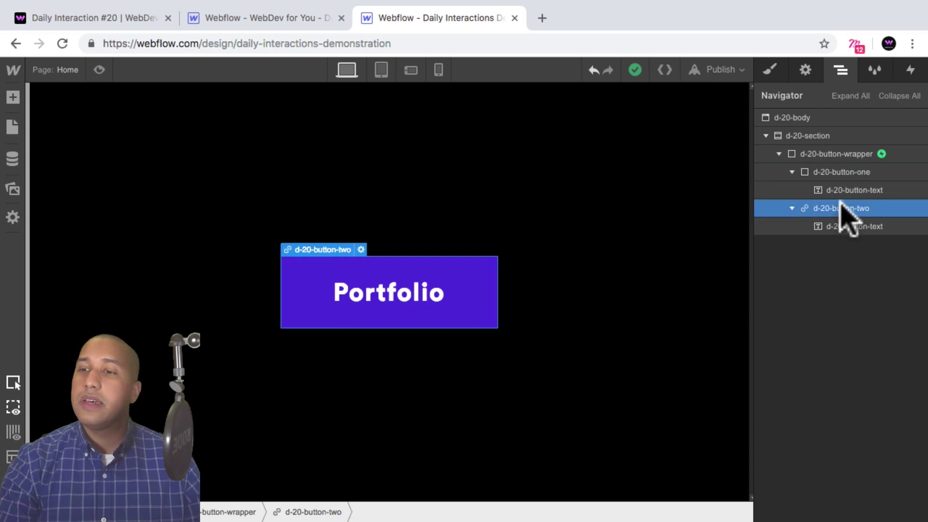
pyautogui.click(840, 173)
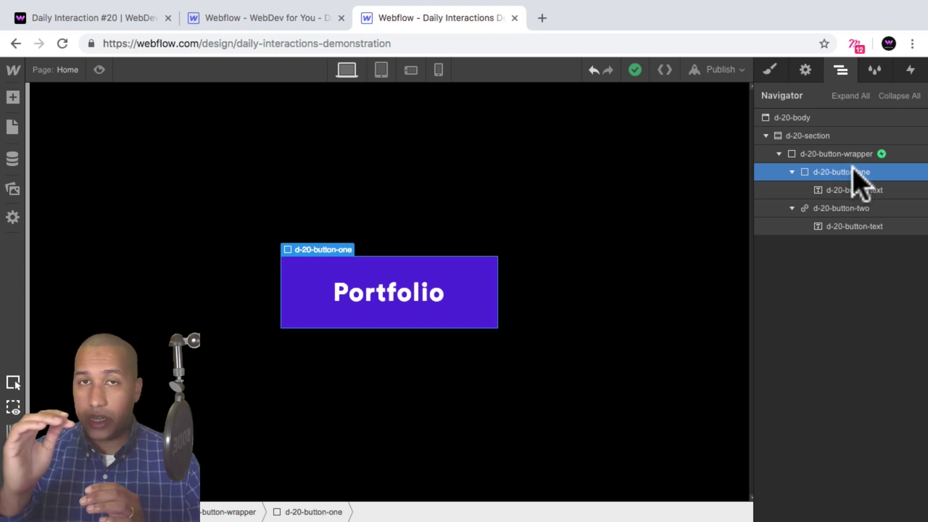
pyautogui.click(850, 208)
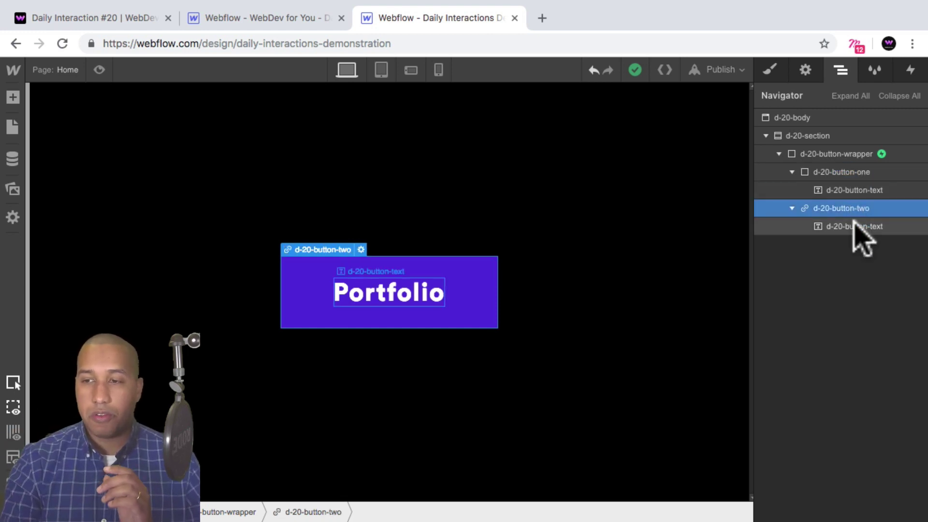
# Step: Inspect the style settings of d-20-button-wrapper, including its position, children perspective and size
pyautogui.click(845, 155)
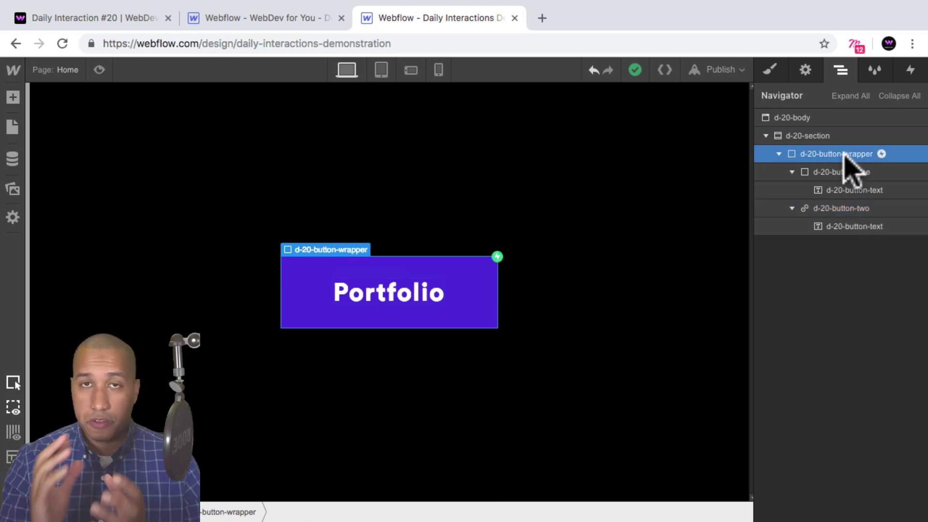
pyautogui.press('s')
pyautogui.scroll(-15, 849, 302)
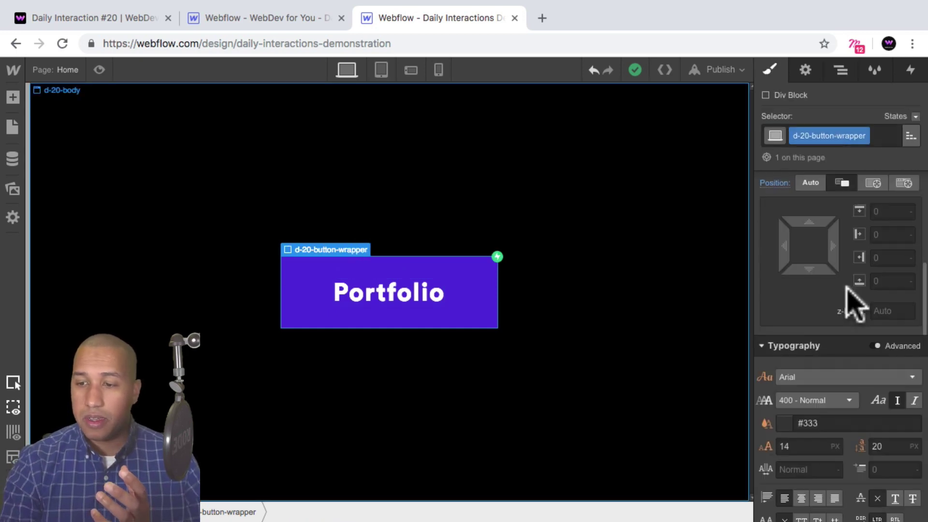
pyautogui.scroll(-8, 855, 312)
pyautogui.scroll(1, 832, 387)
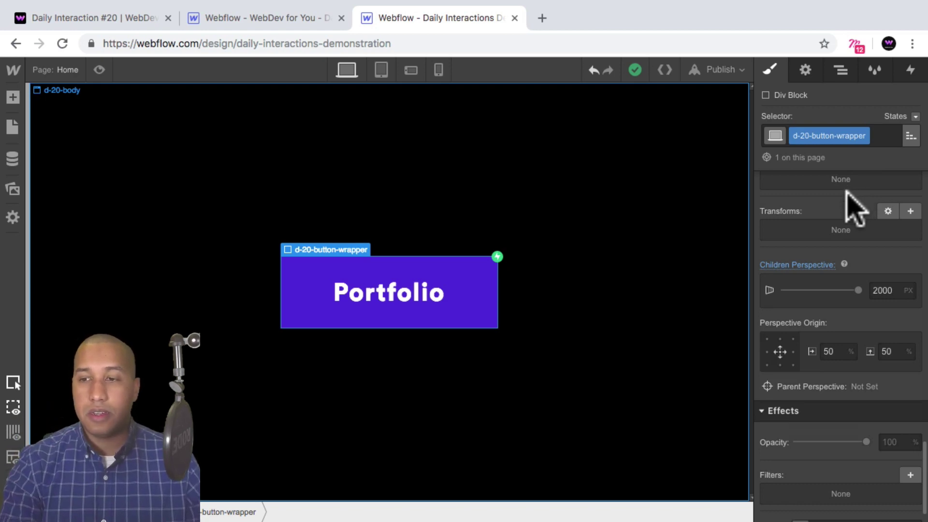
pyautogui.scroll(15, 846, 194)
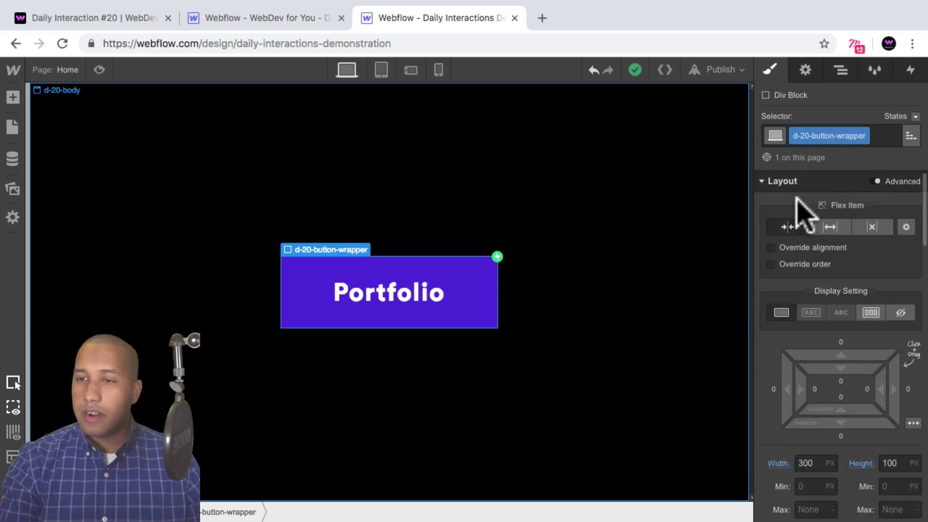
# Step: Switch to the published Daily Interaction #20 demo page and preview the Portfolio button's hover effect
pyautogui.click(68, 18)
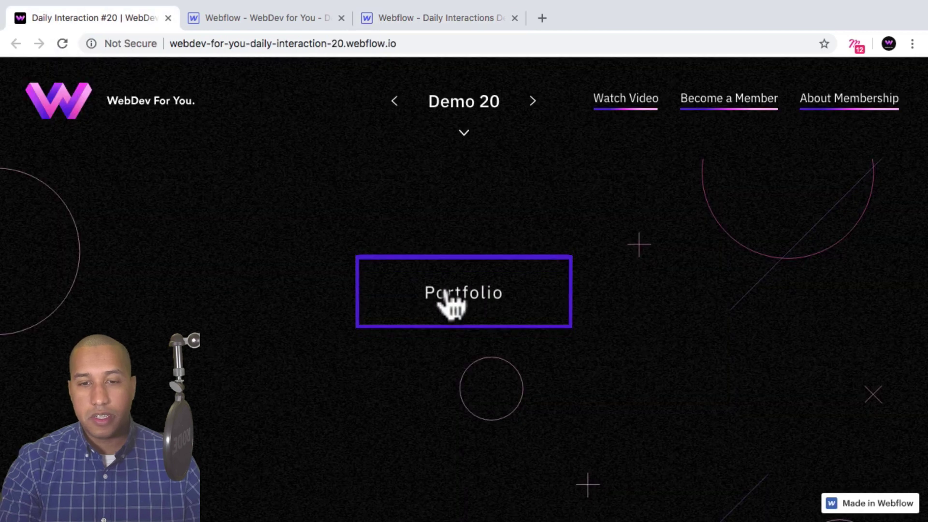